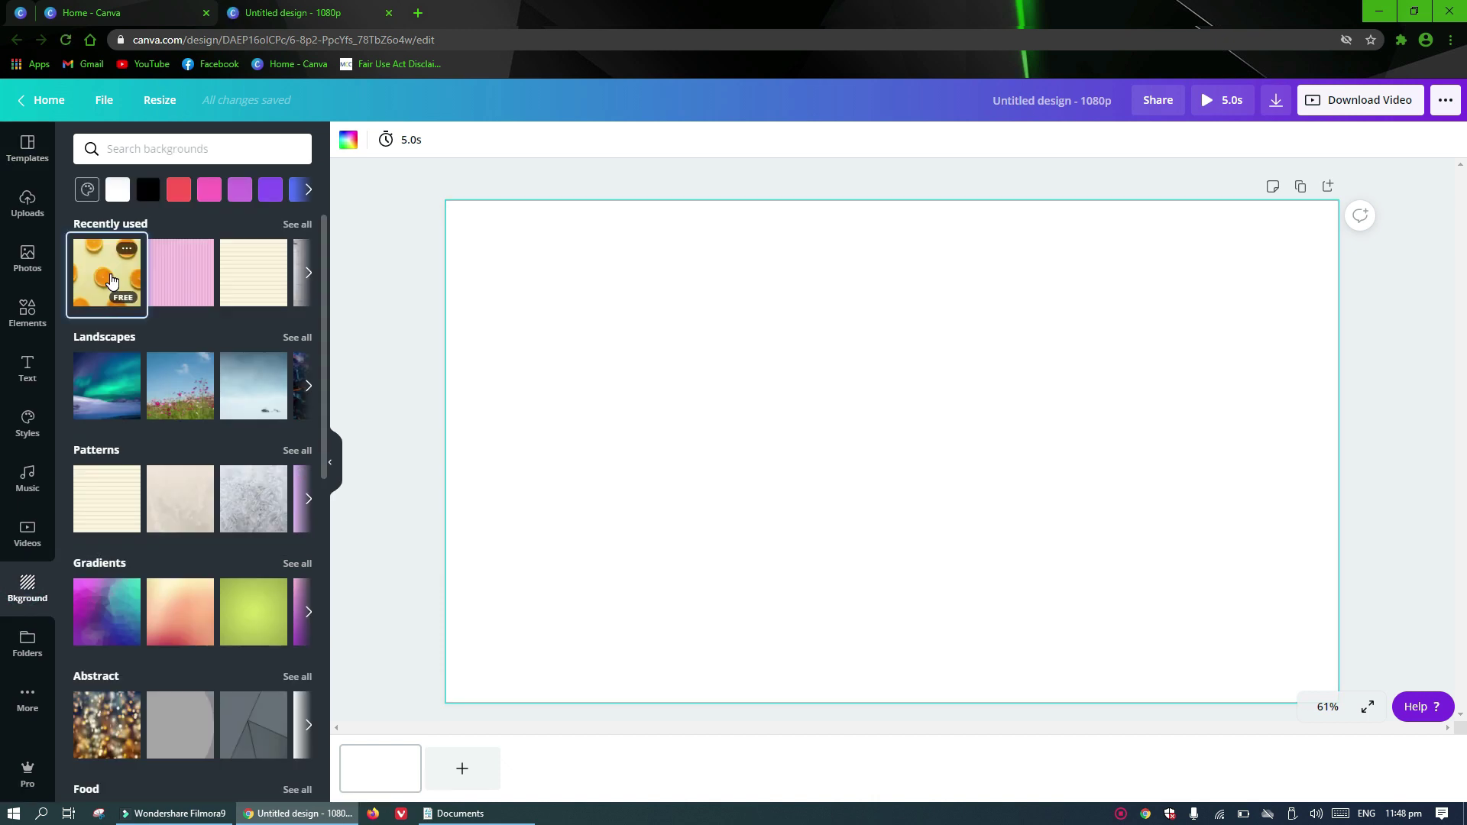
# - Apply the recently used orange-slice image as the page background
pyautogui.click(107, 272)
pyautogui.scroll(-3, 189, 469)
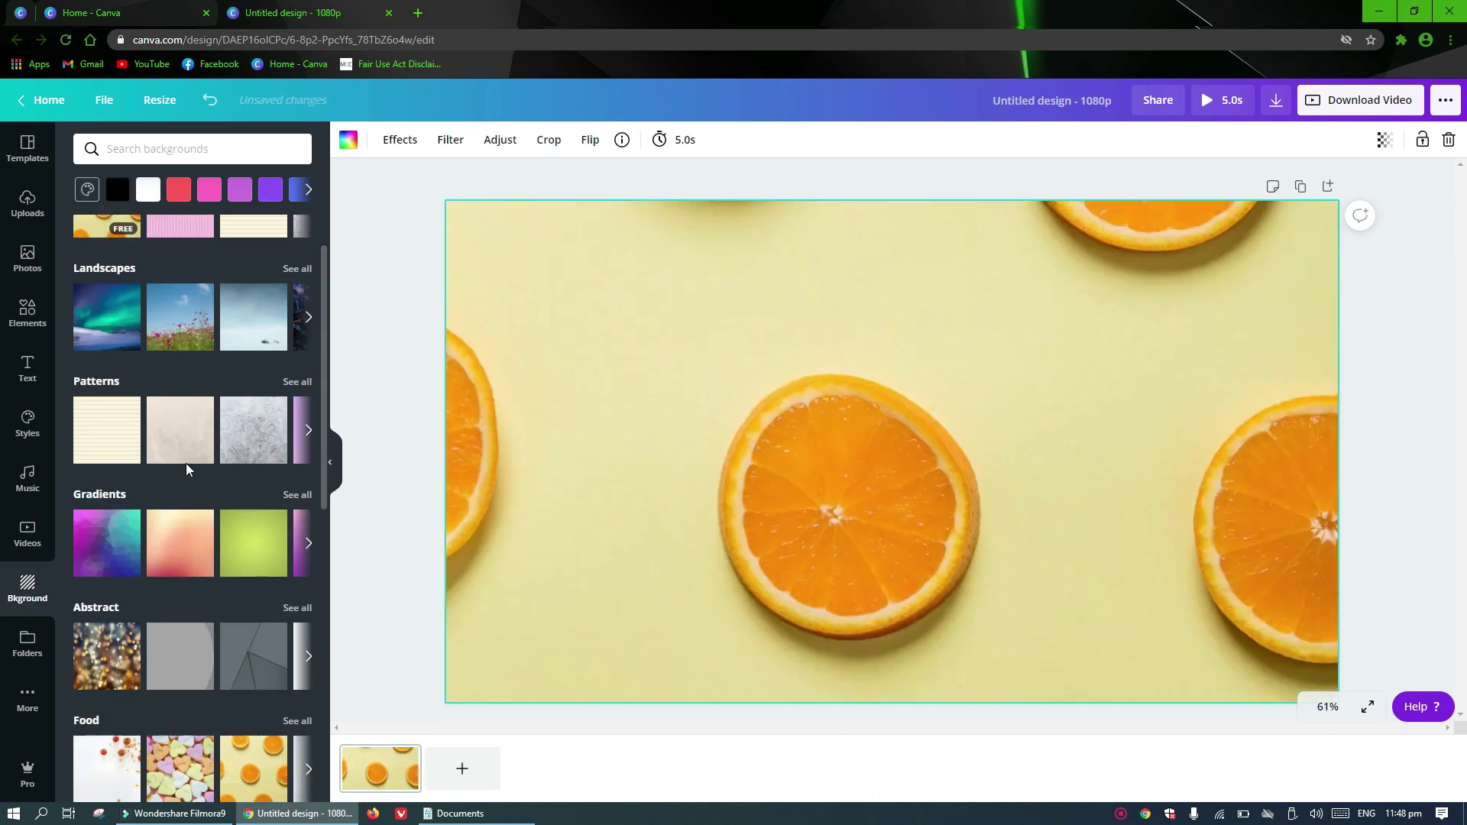
pyautogui.scroll(-3, 189, 469)
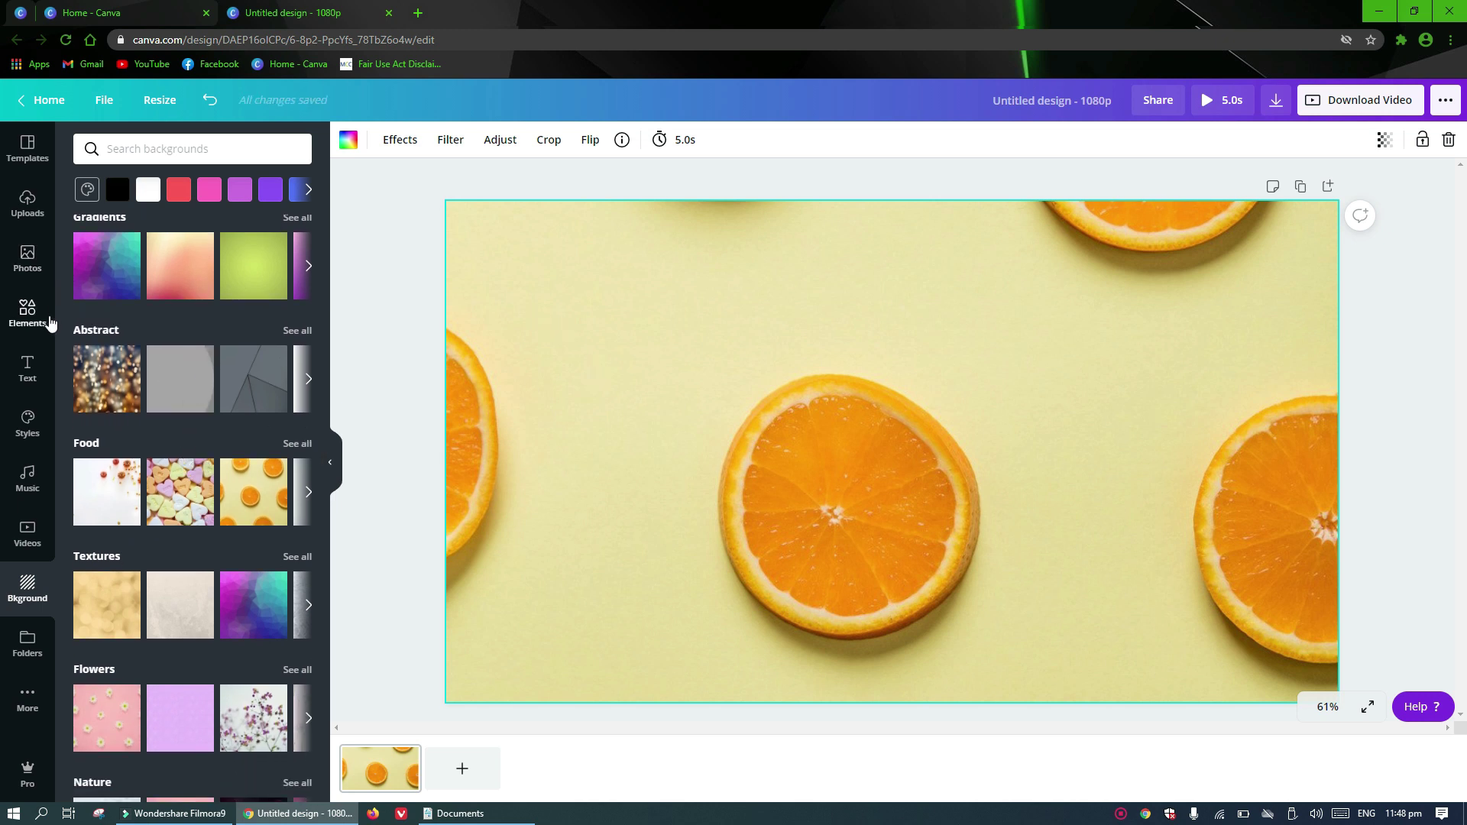
# - Search the graphic elements for "Travel"
pyautogui.click(38, 321)
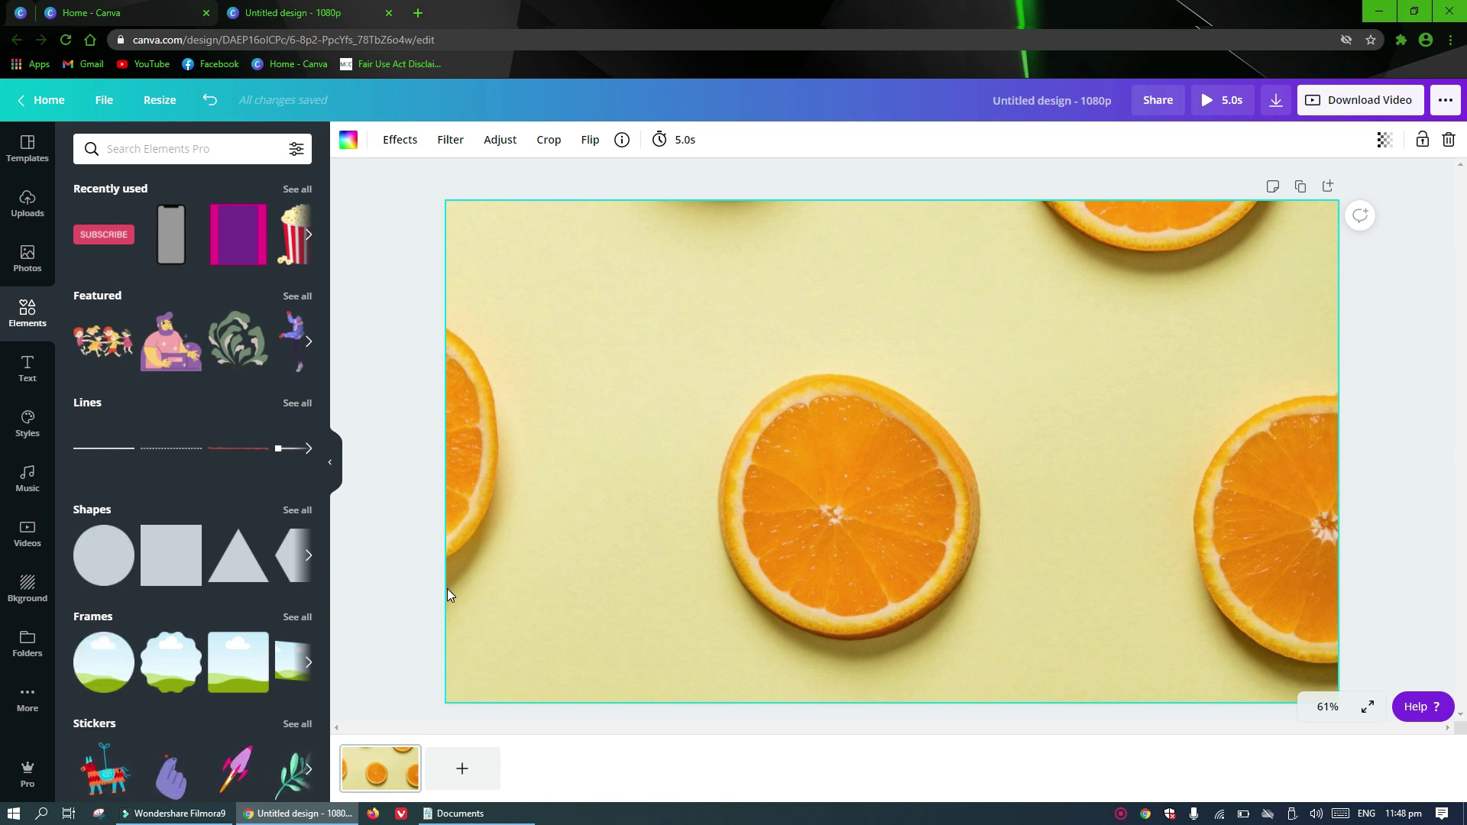
pyautogui.scroll(-1, 215, 502)
pyautogui.scroll(-2, 215, 502)
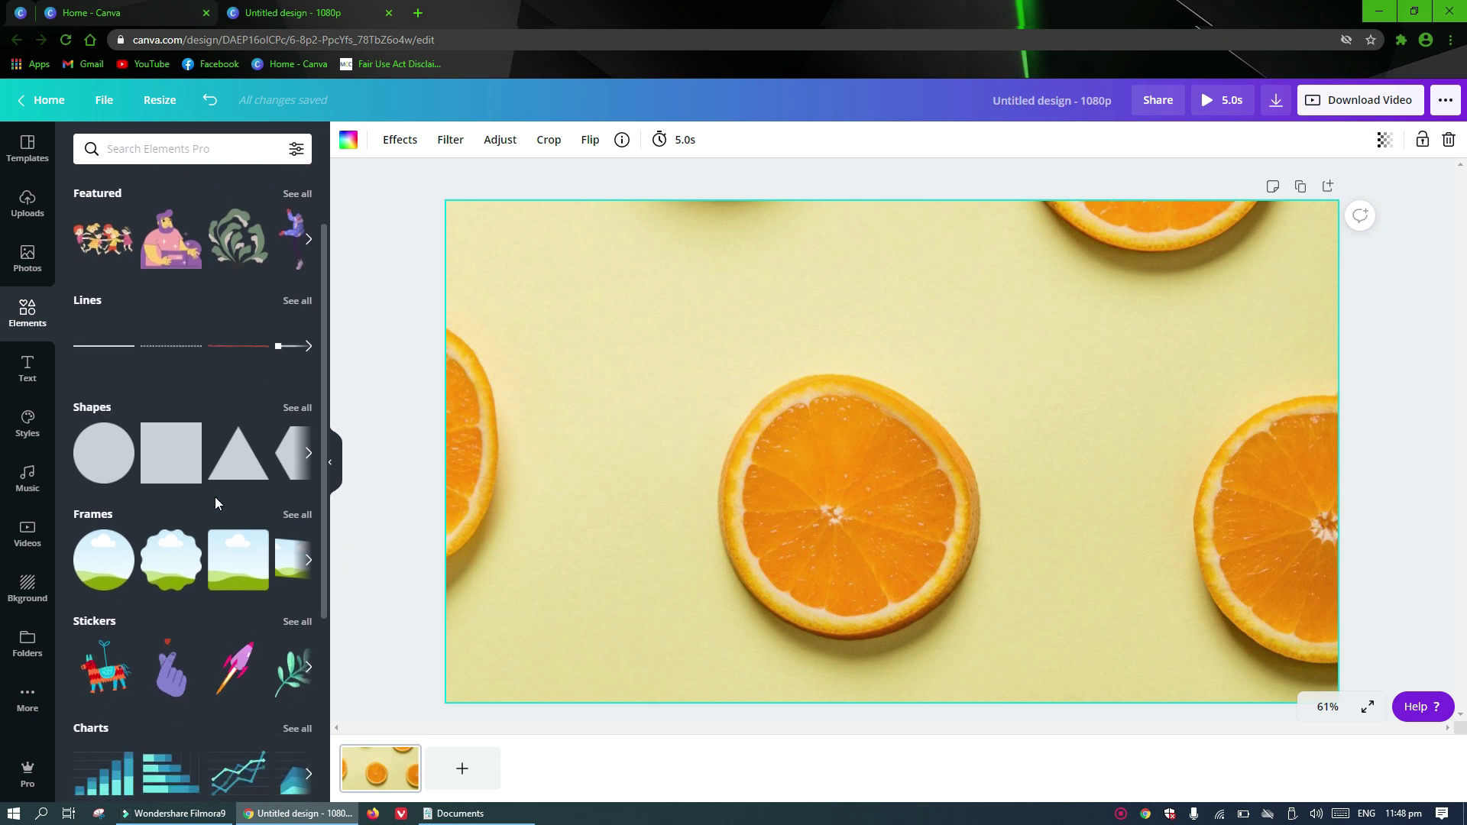
pyautogui.scroll(2, 215, 502)
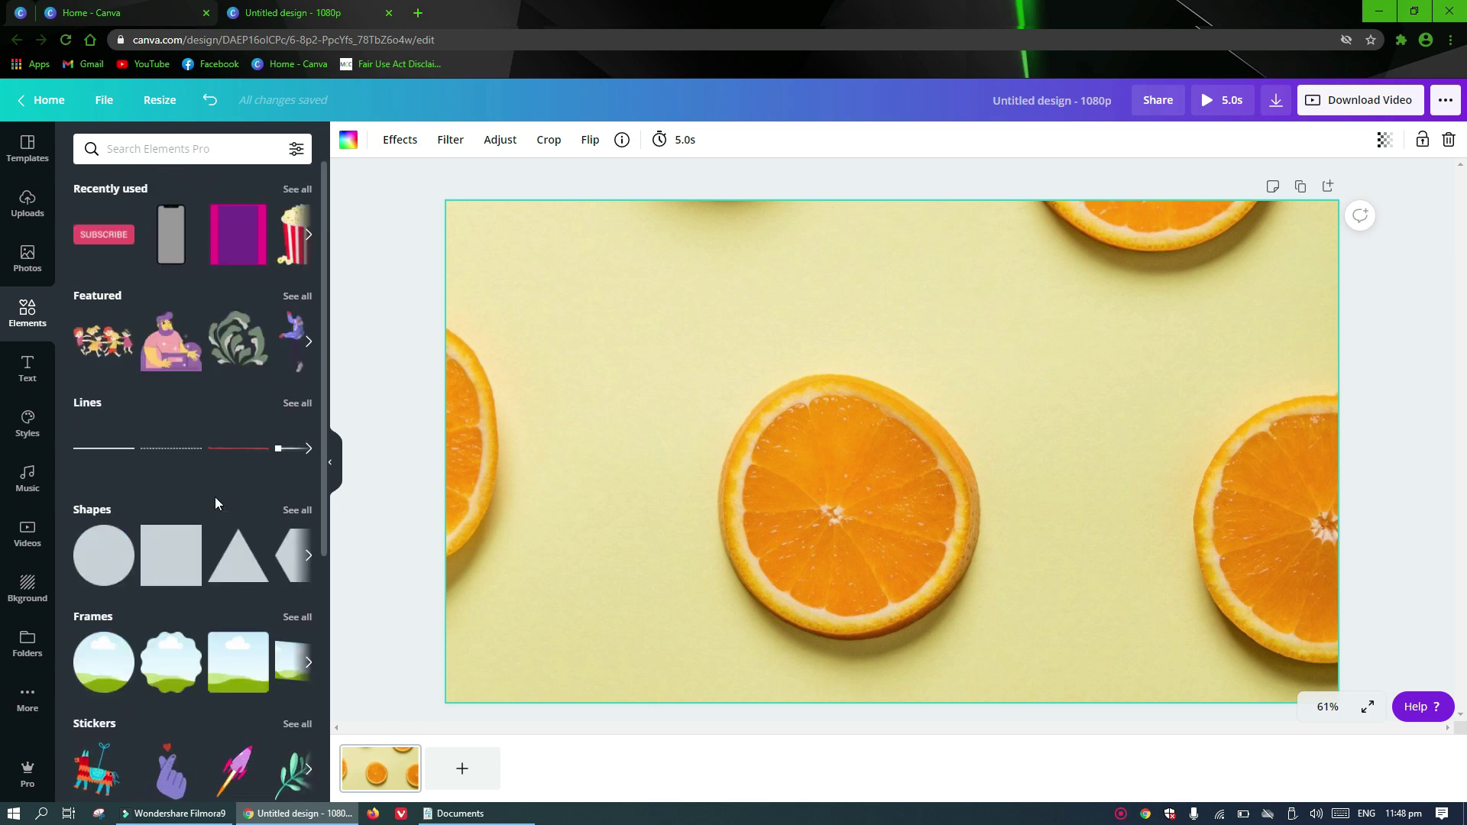
pyautogui.scroll(-1, 241, 419)
pyautogui.scroll(1, 241, 419)
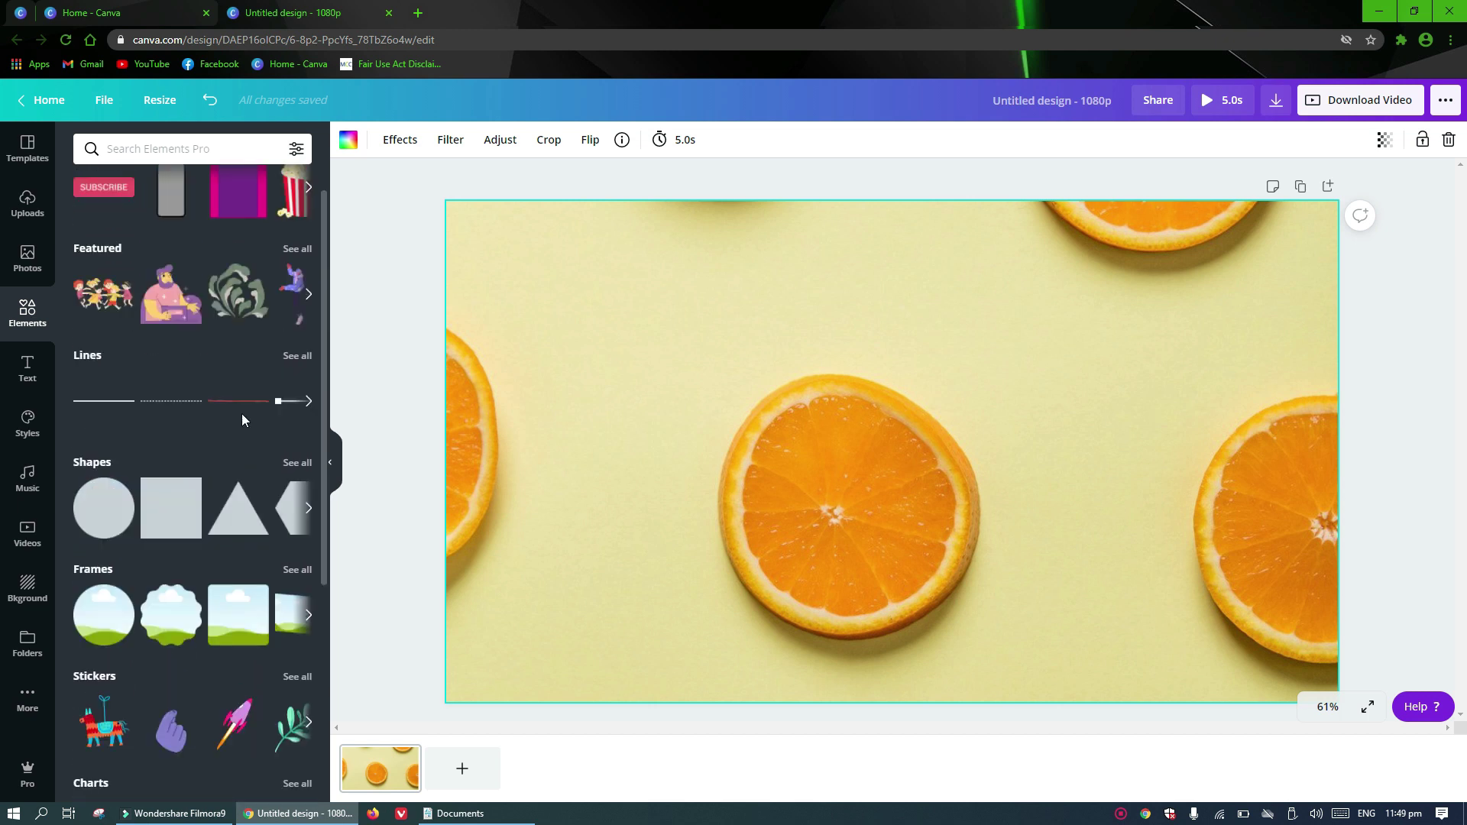
pyautogui.click(205, 157)
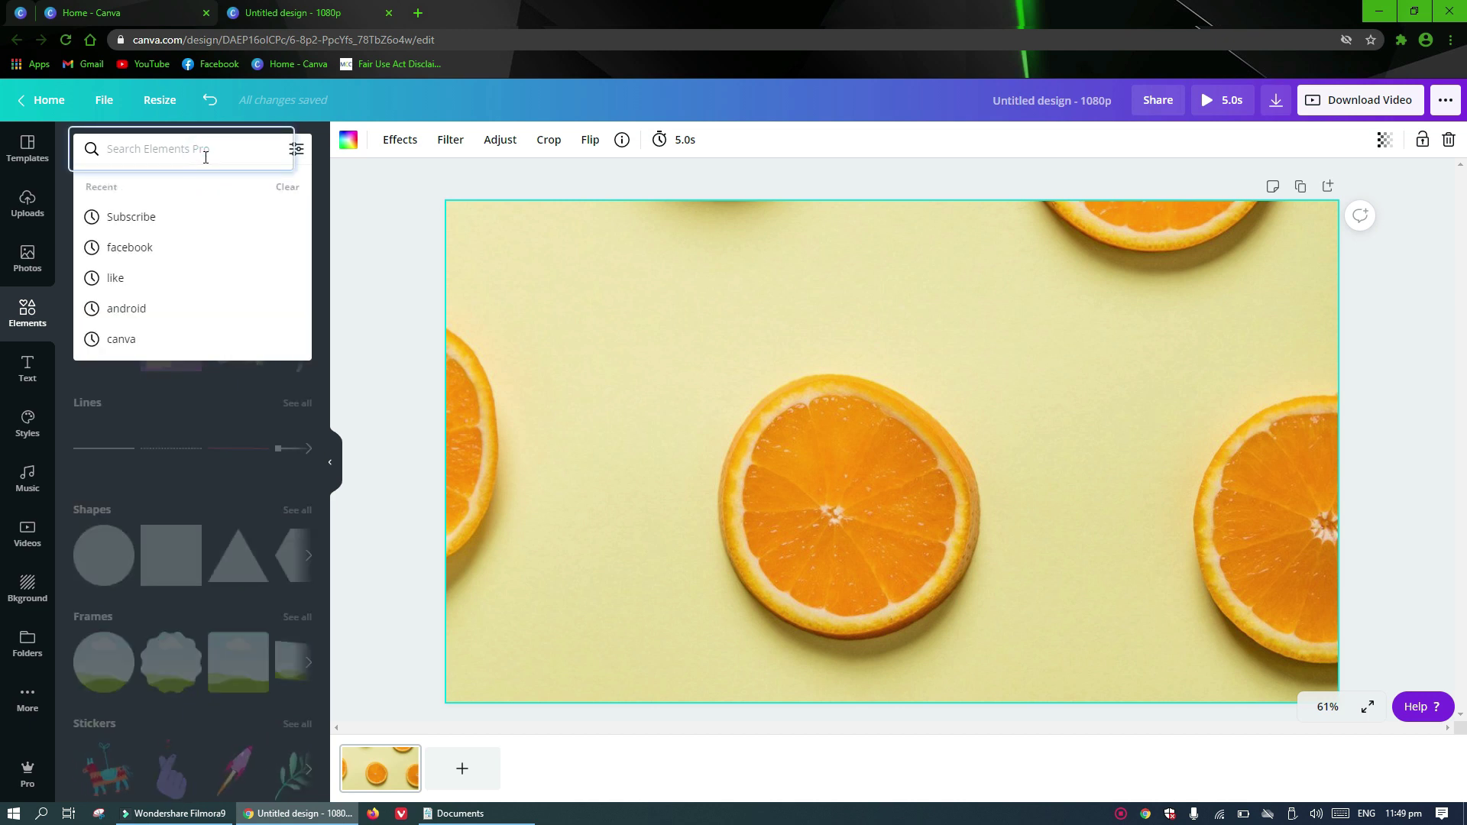
pyautogui.write('Trav')
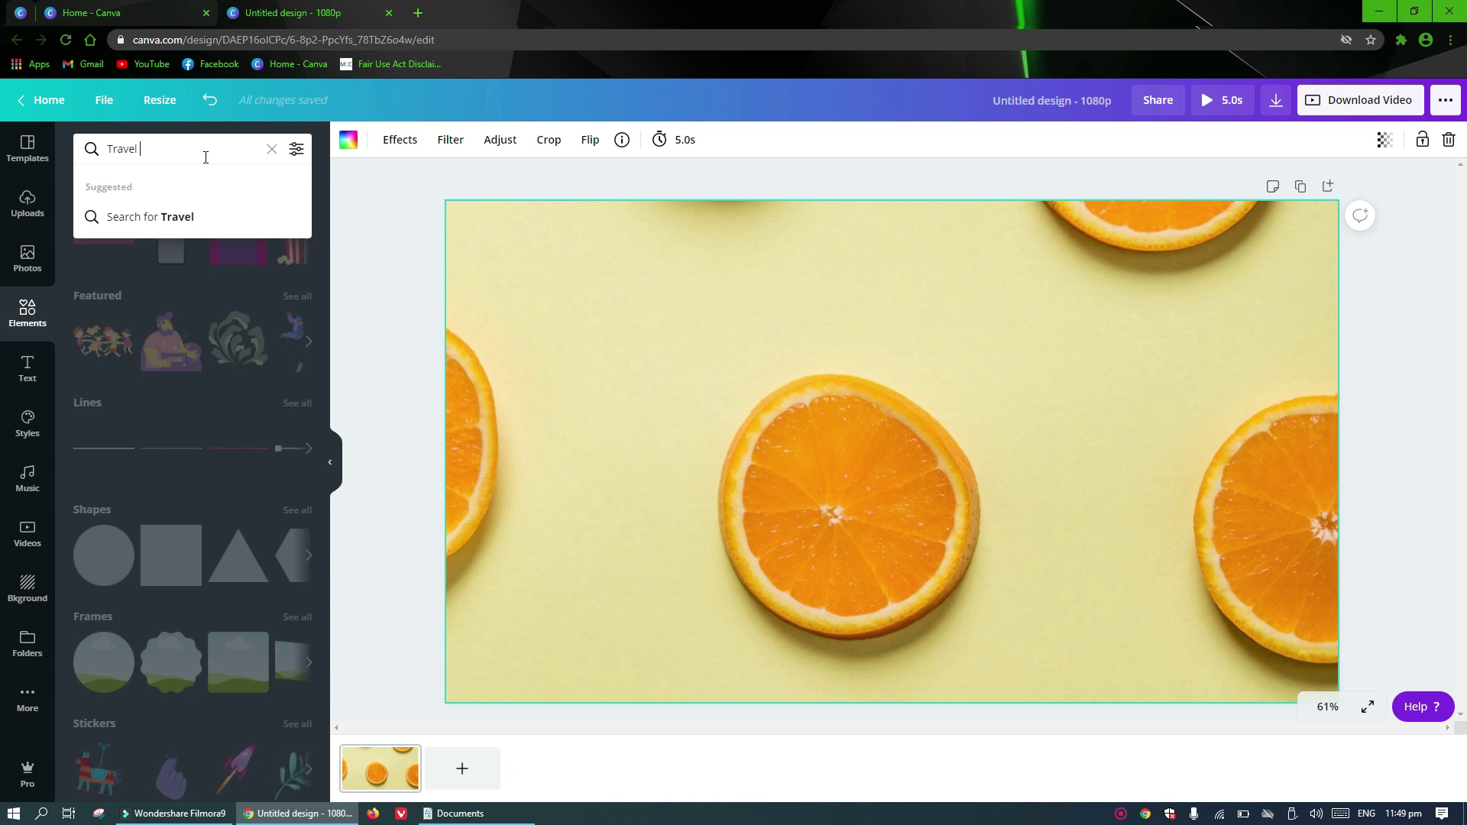
pyautogui.write('el')
pyautogui.press('Return')
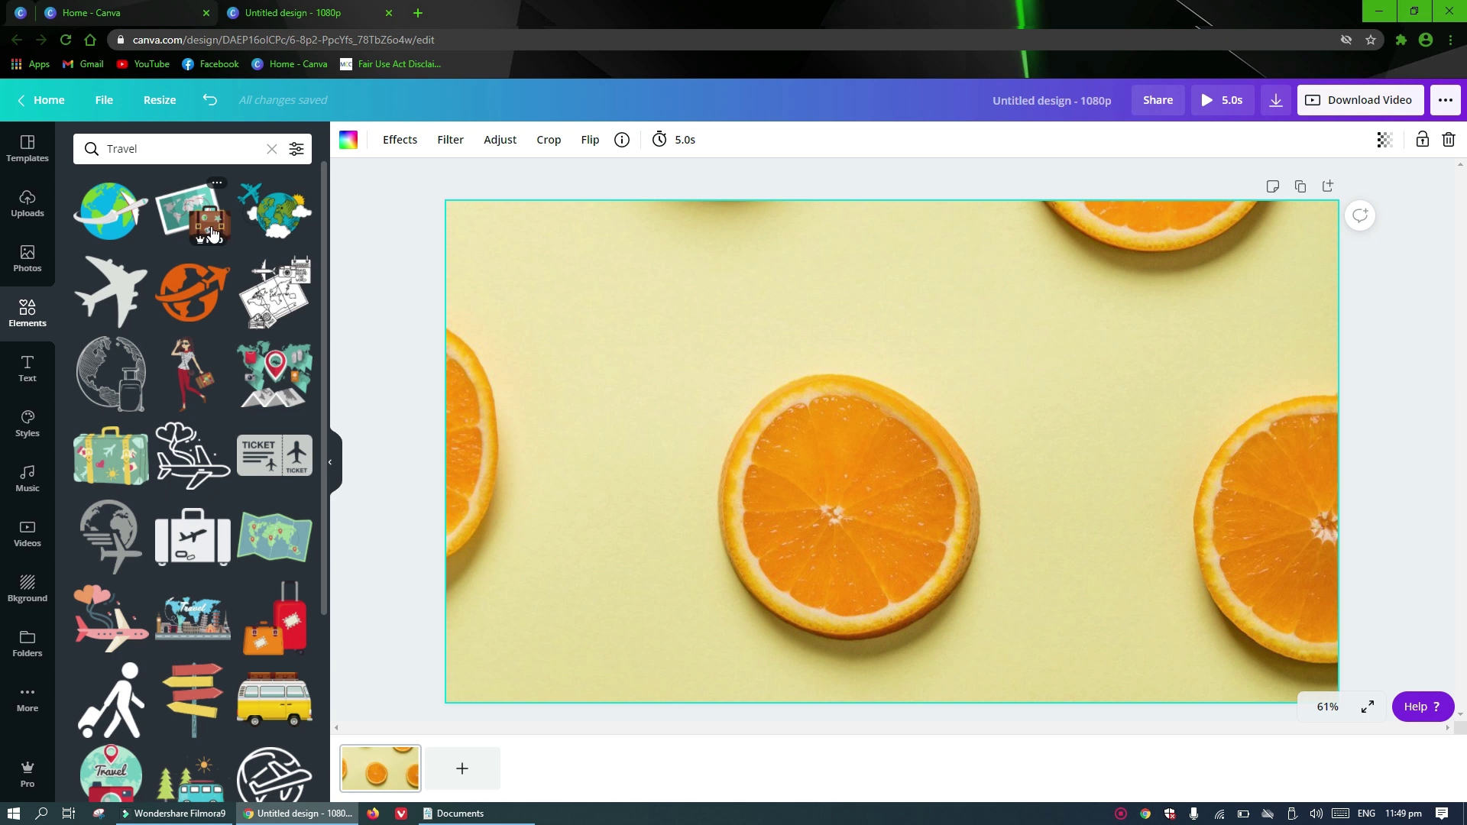
# - Add the world map and brown suitcase graphic, shrink it, and move it to the upper left of the page
pyautogui.click(213, 234)
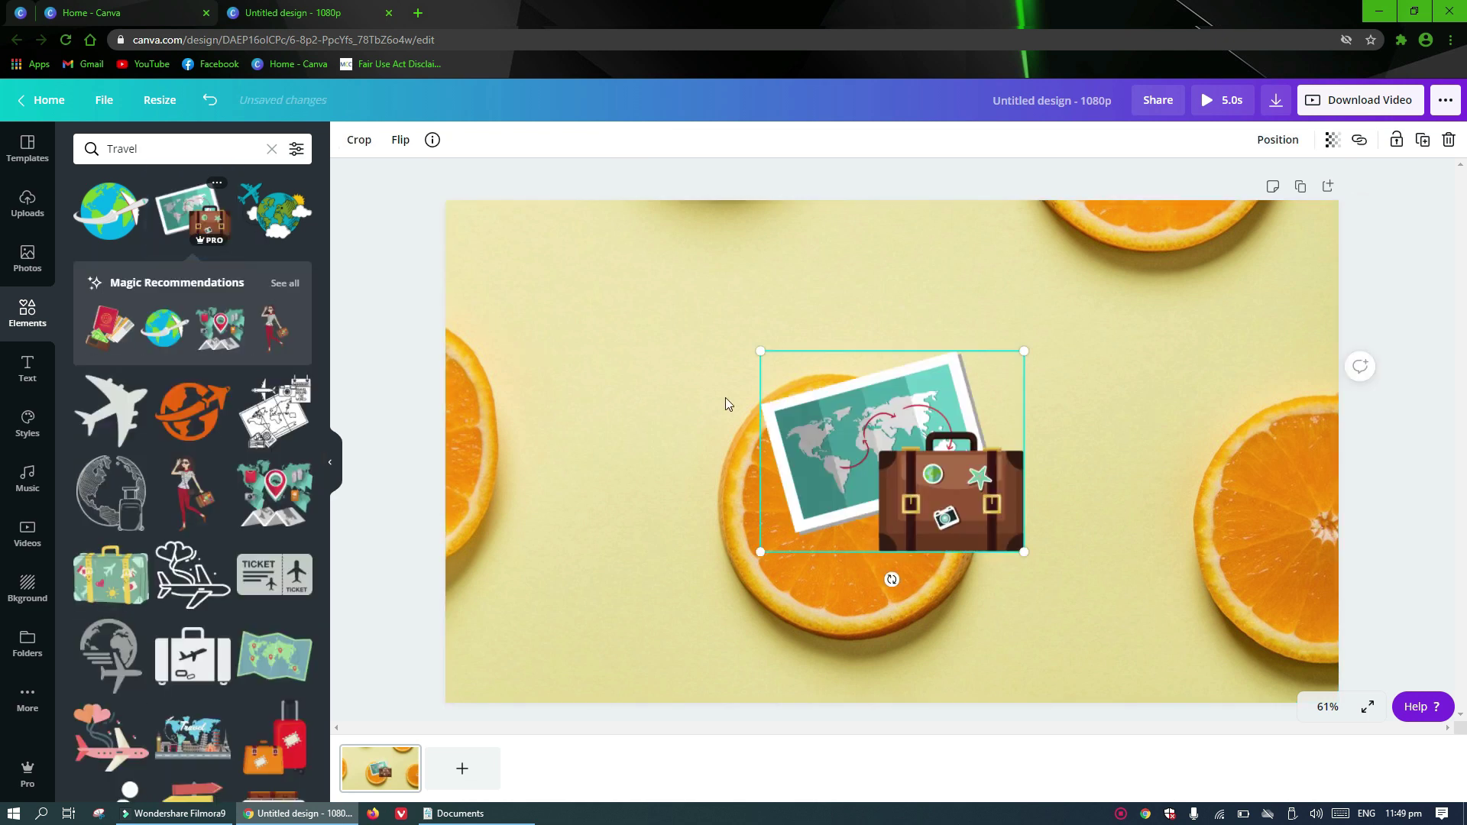
pyautogui.click(761, 350)
pyautogui.moveTo(833, 401); pyautogui.dragTo(879, 442)
pyautogui.moveTo(947, 517); pyautogui.dragTo(634, 361)
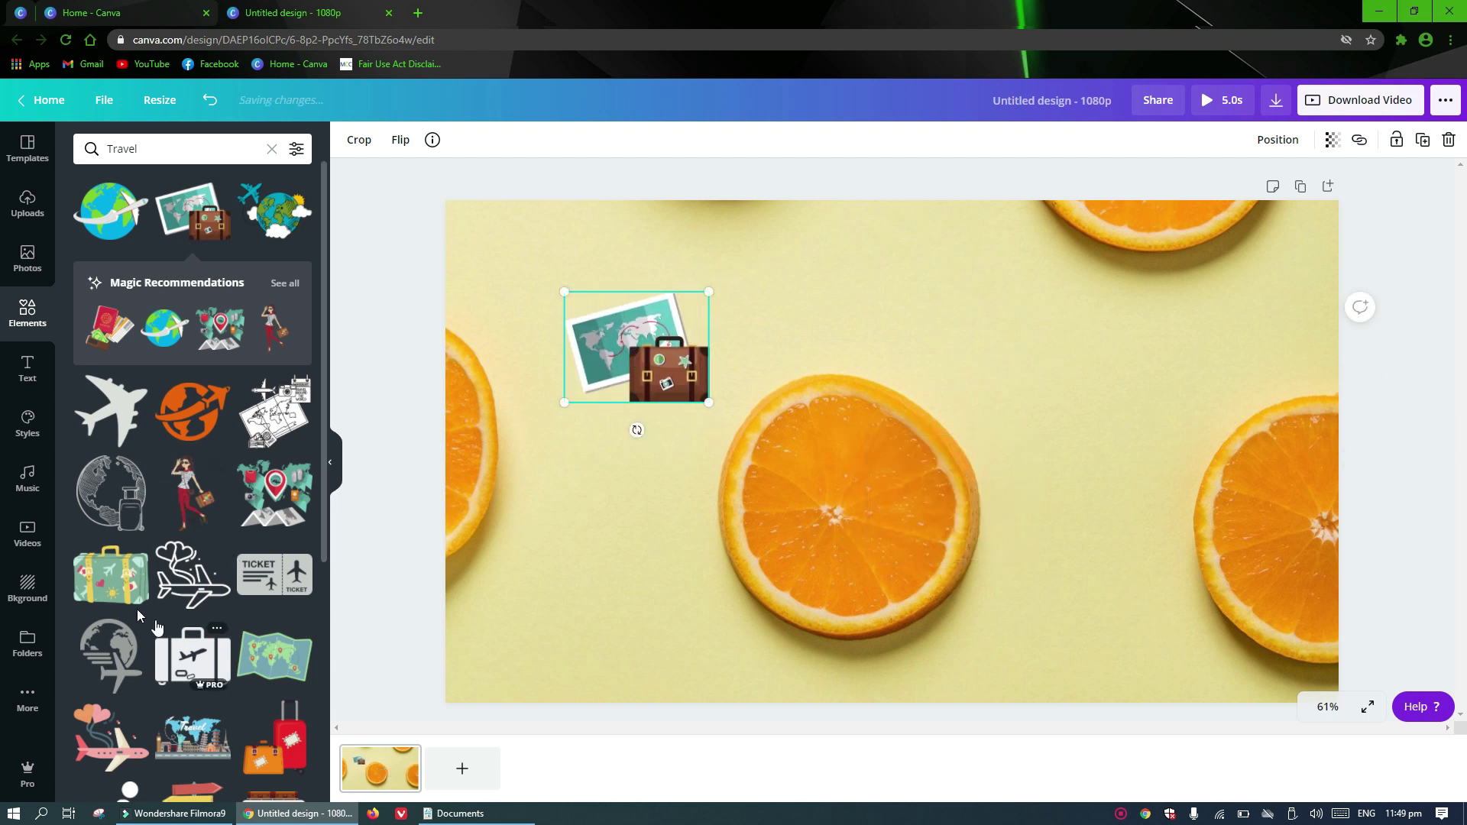
# - Add the green sticker-covered suitcase and the pink airplane with heart balloons to the page
pyautogui.click(120, 592)
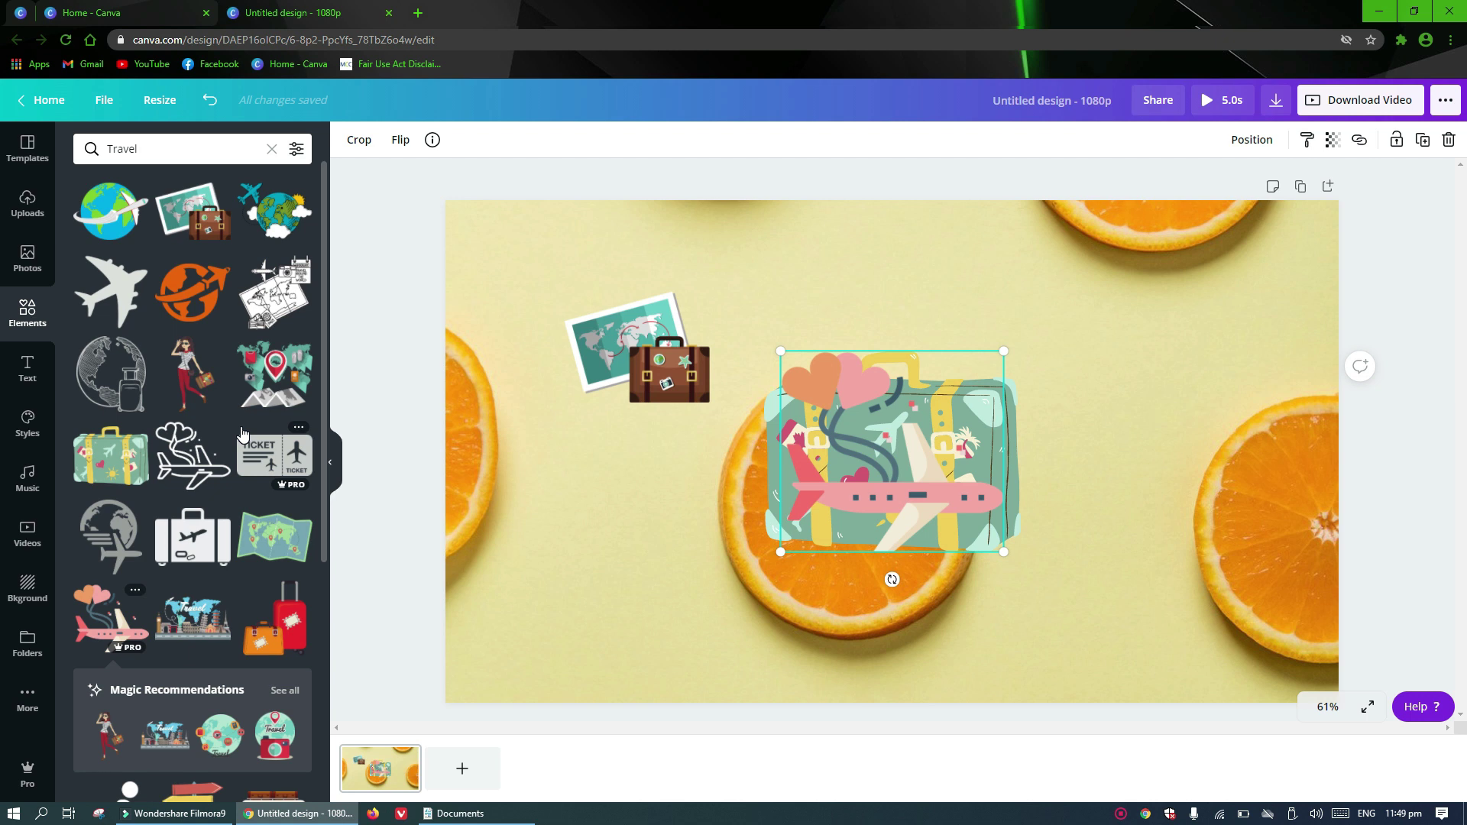
pyautogui.scroll(-2, 242, 434)
pyautogui.scroll(2, 241, 434)
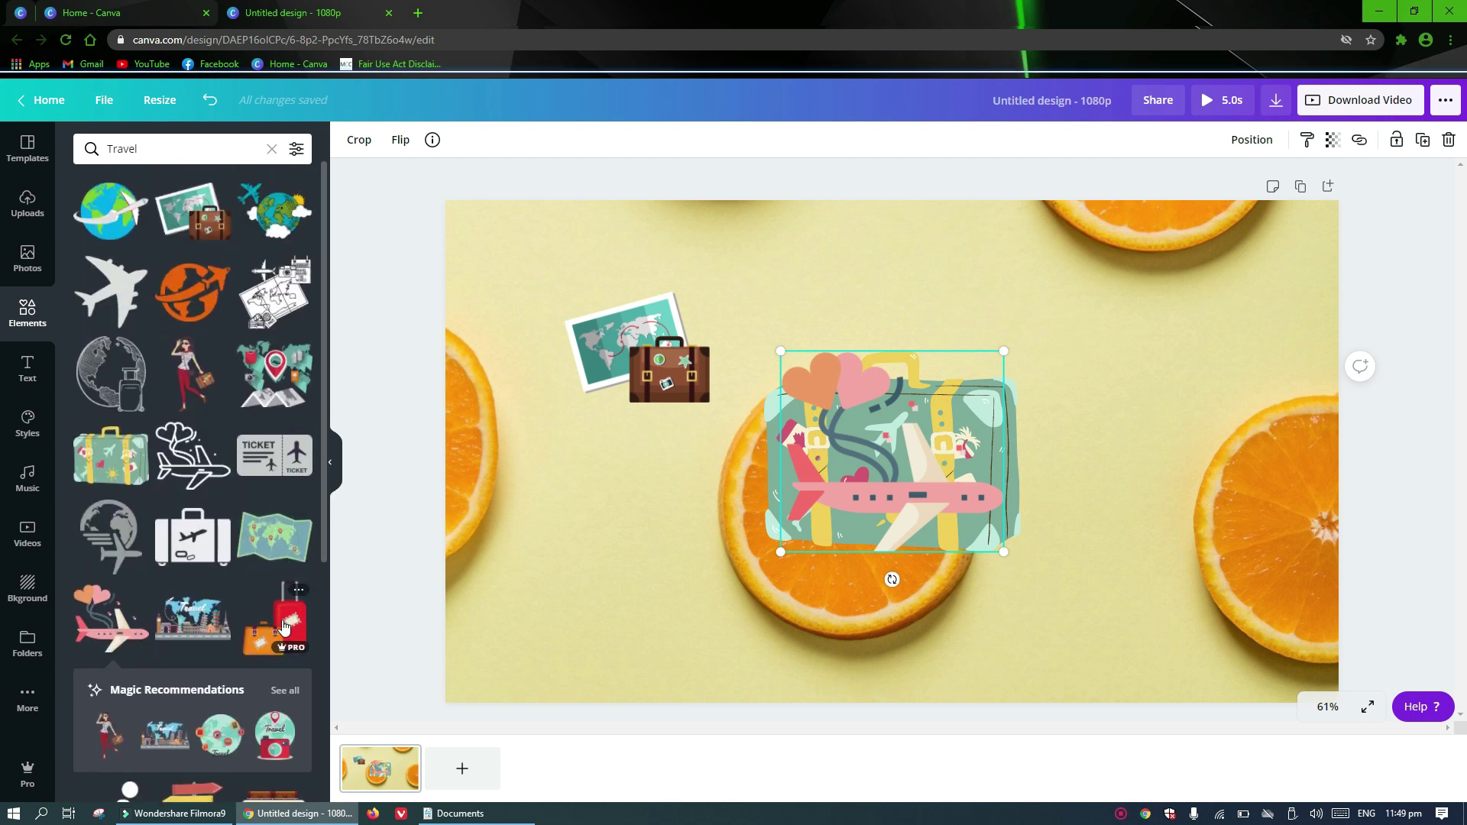
# - Add the red and orange luggage graphic, move it to the right side of the page, and shrink it
pyautogui.click(283, 624)
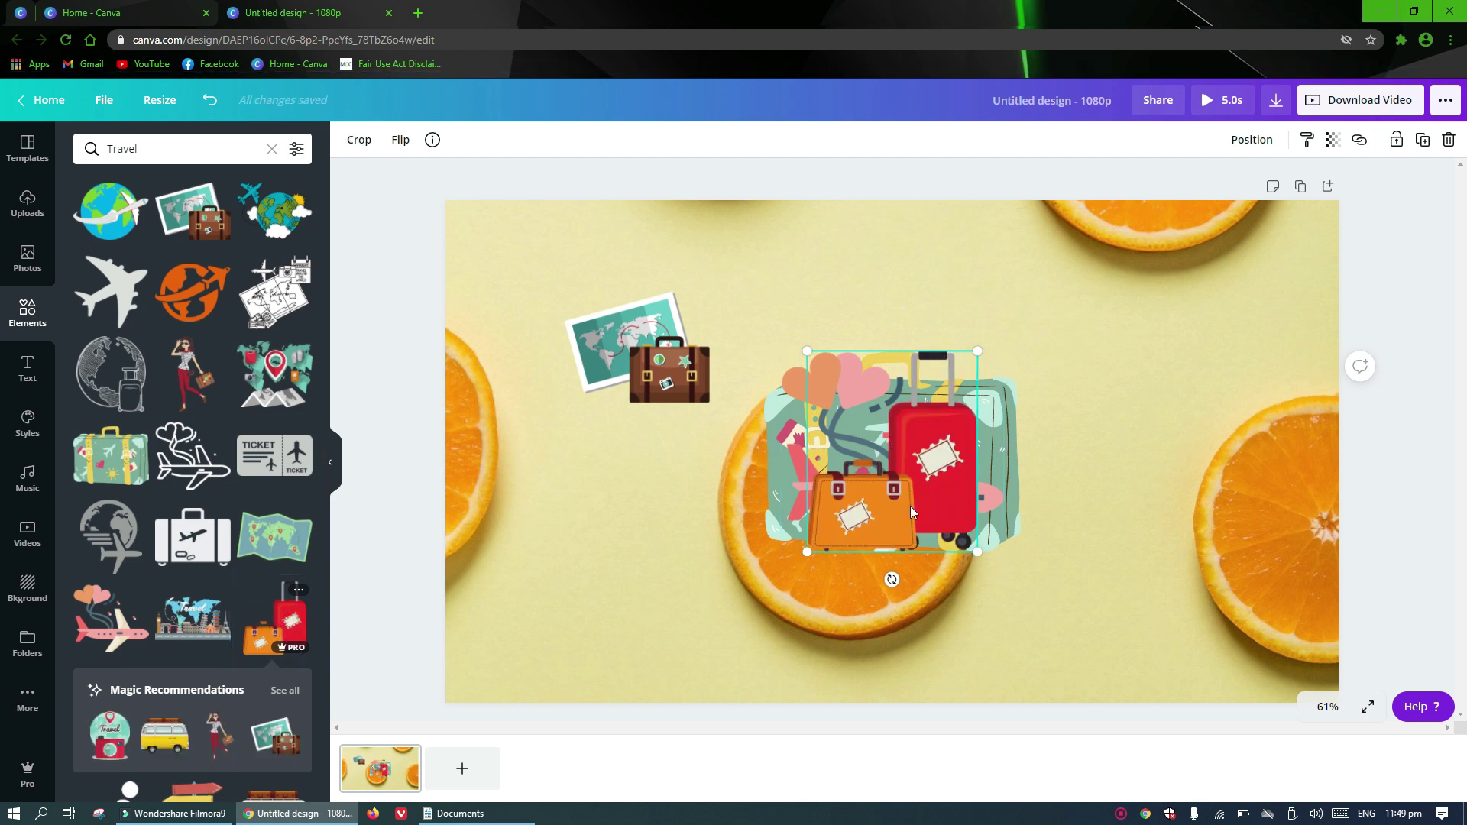
pyautogui.moveTo(910, 506); pyautogui.dragTo(1154, 392)
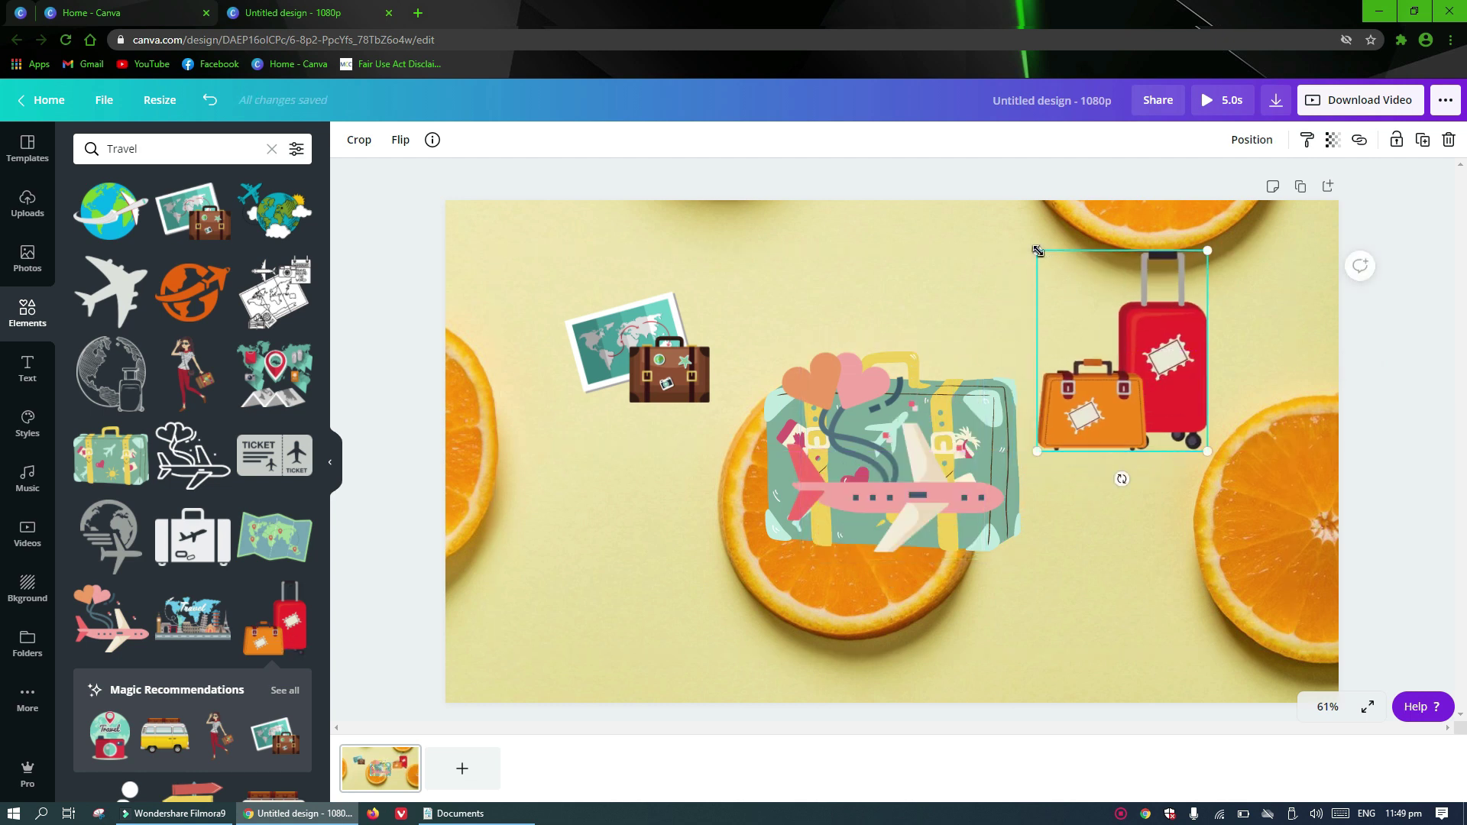
pyautogui.moveTo(1037, 250); pyautogui.dragTo(1037, 251)
pyautogui.moveTo(1064, 280); pyautogui.dragTo(1103, 329)
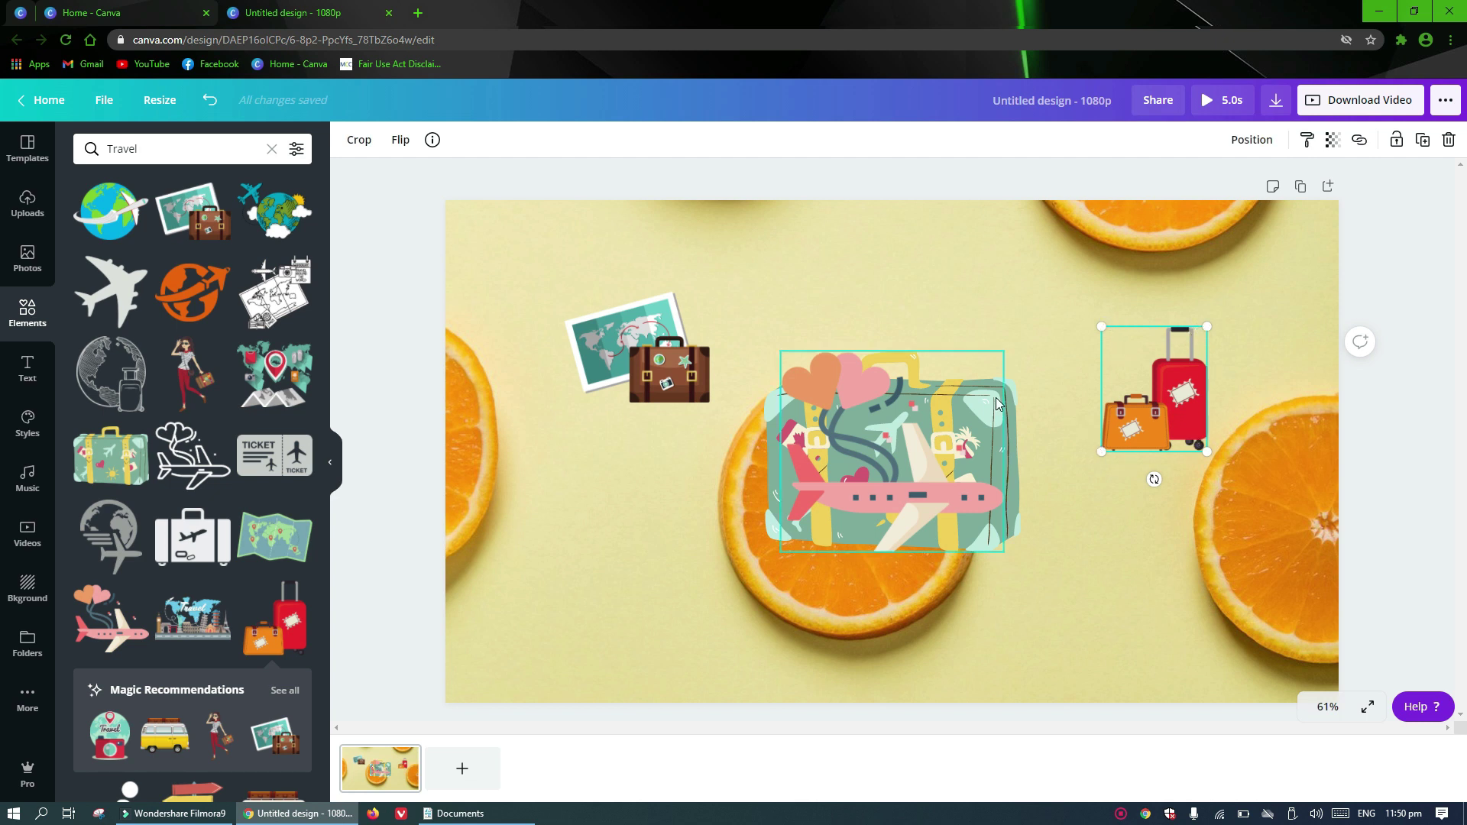
# - Shrink the pink airplane graphic and move it above the central orange slice
pyautogui.click(917, 452)
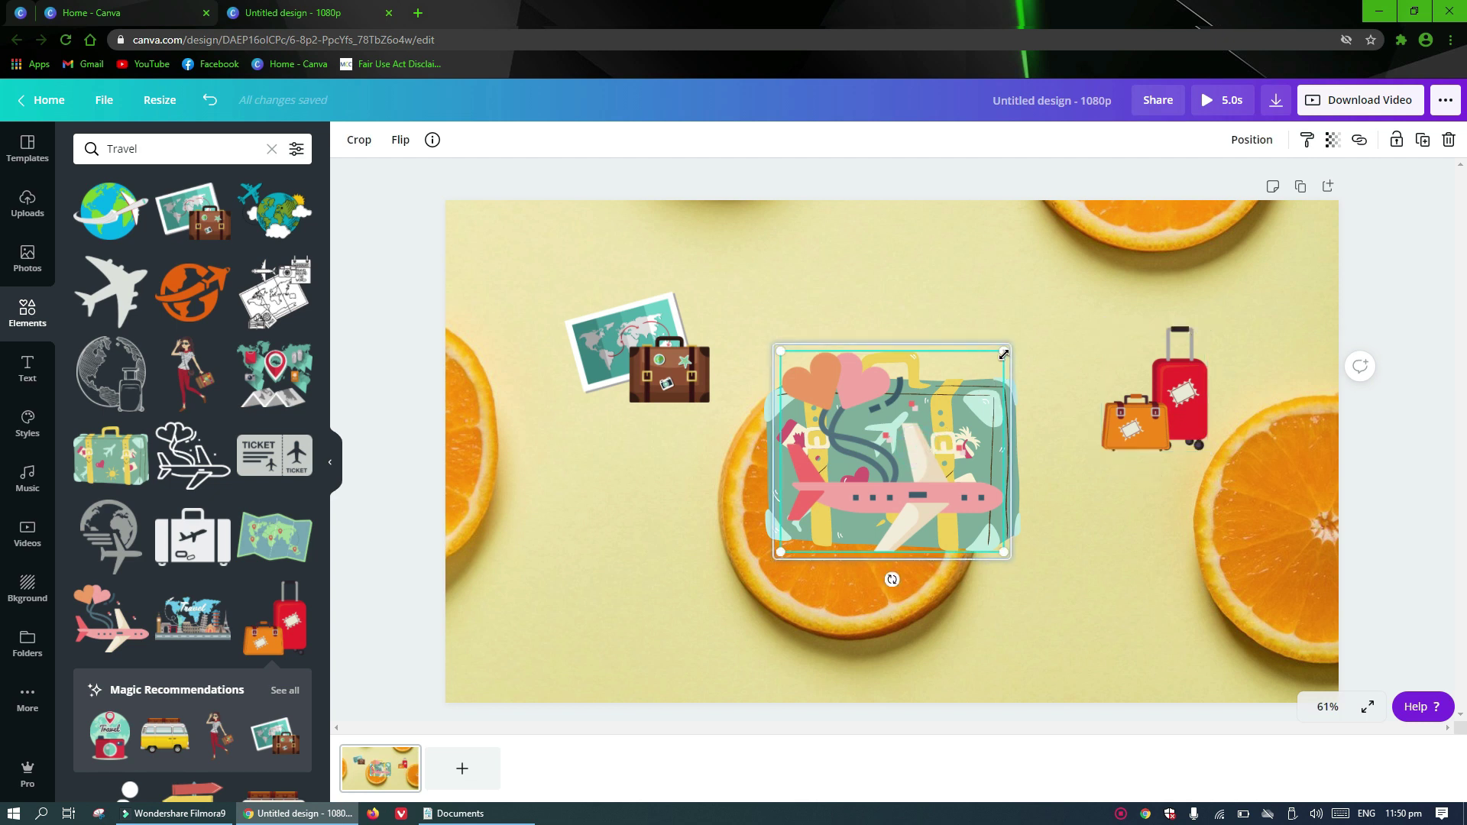
pyautogui.moveTo(920, 428); pyautogui.dragTo(917, 428)
pyautogui.moveTo(918, 513); pyautogui.dragTo(966, 381)
# - Shrink the green suitcase and move it to the lower left of the page, beside the central orange slice
pyautogui.click(900, 463)
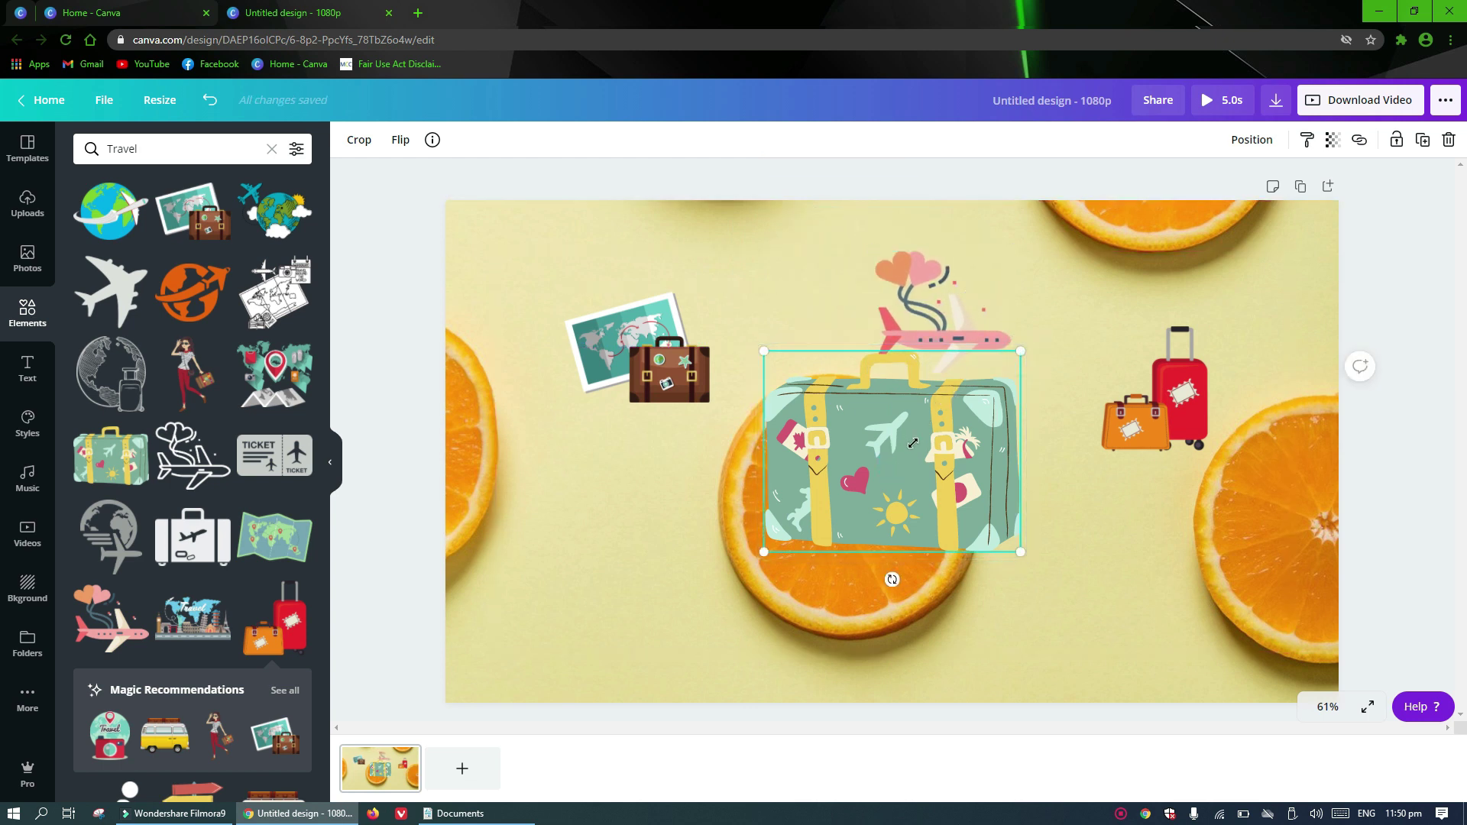
pyautogui.moveTo(913, 443)
pyautogui.mouseDown()
pyautogui.moveTo(944, 427)
pyautogui.moveTo(909, 439)
pyautogui.mouseUp()
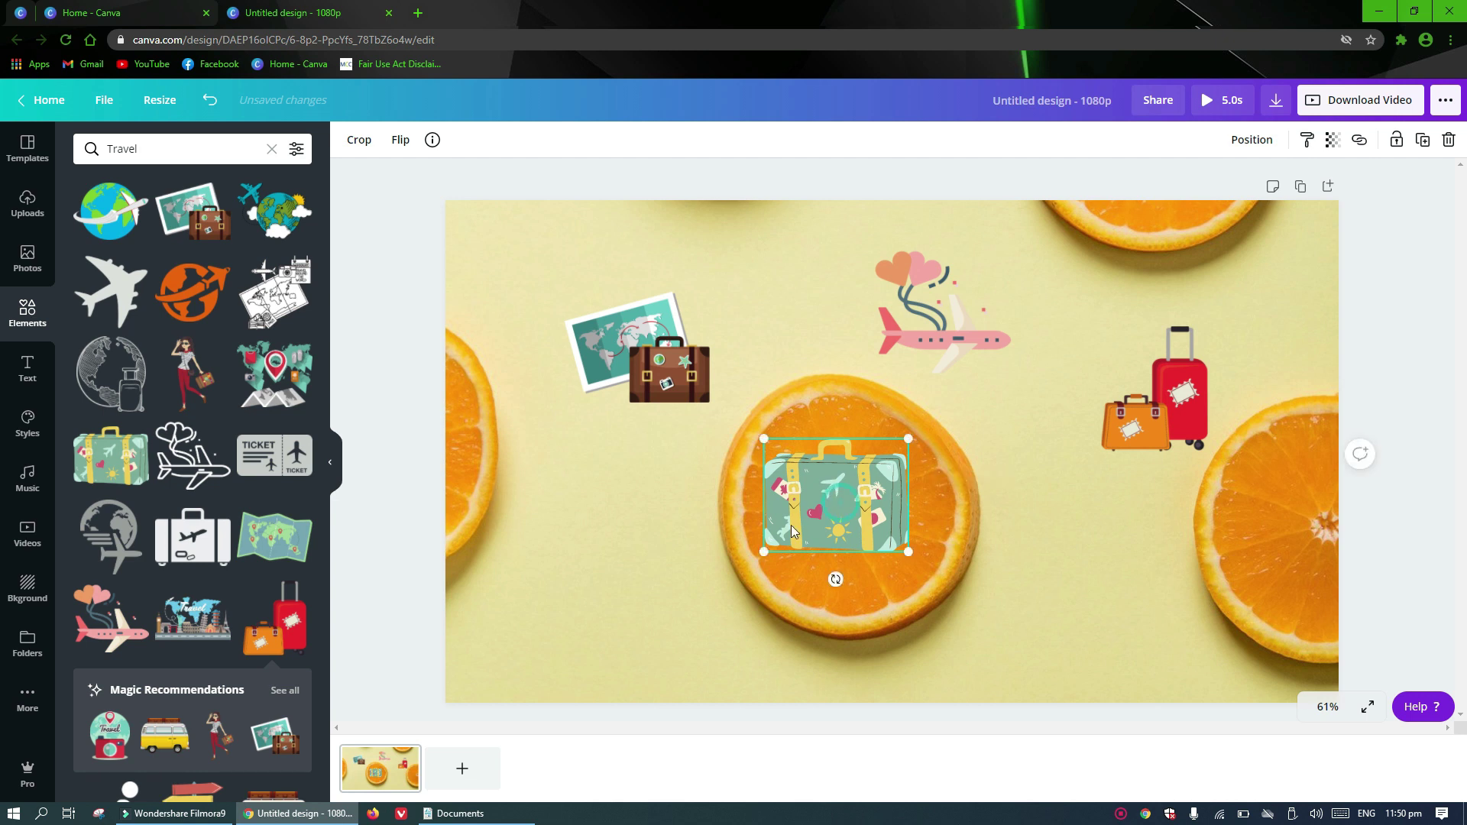
pyautogui.moveTo(793, 533); pyautogui.dragTo(657, 576)
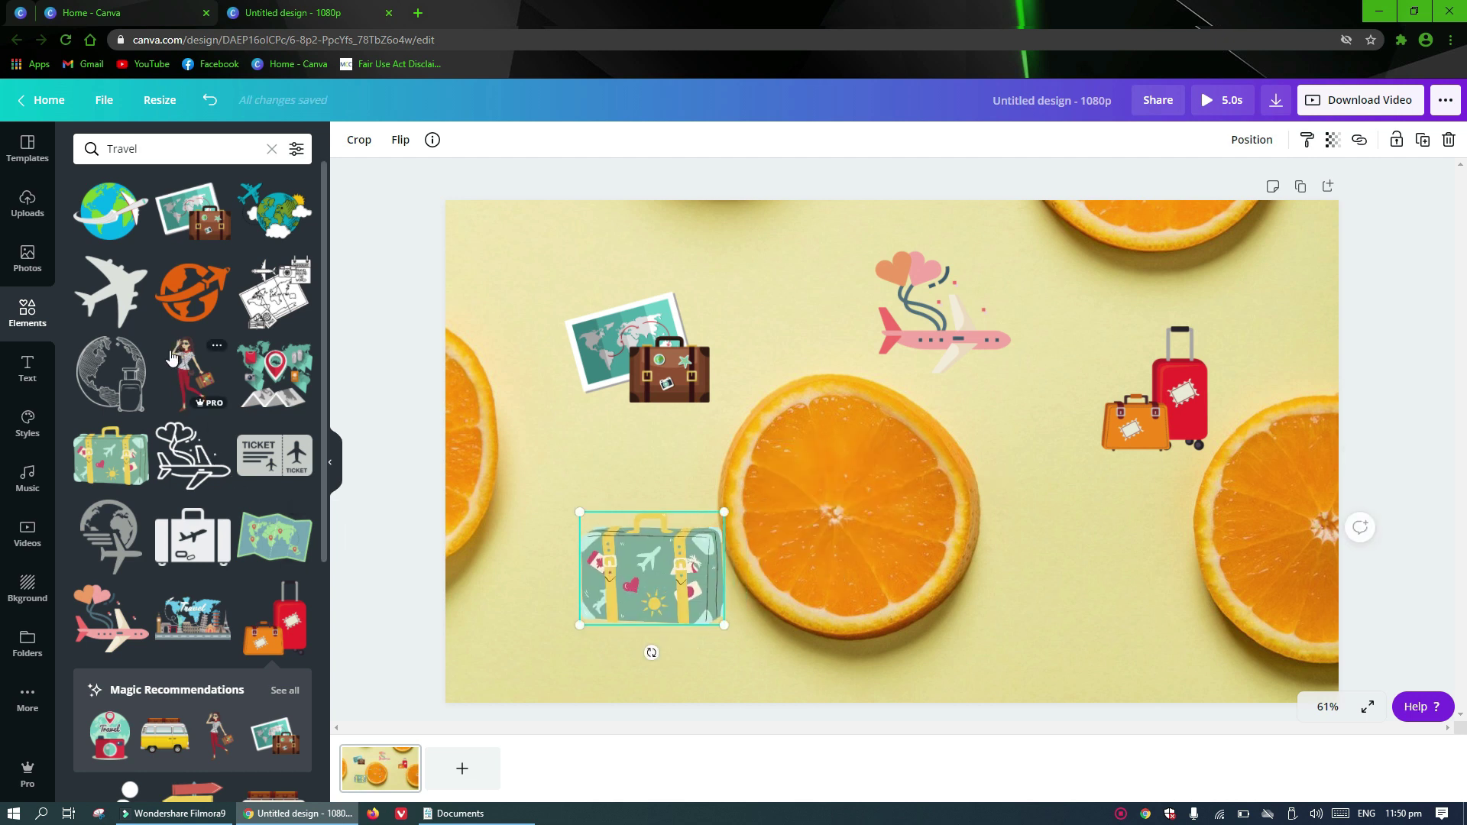
# - Add the yellow-top and white T-shirt portraits from the uploaded images, placing the T-shirt portrait on the right of the page
pyautogui.click(27, 258)
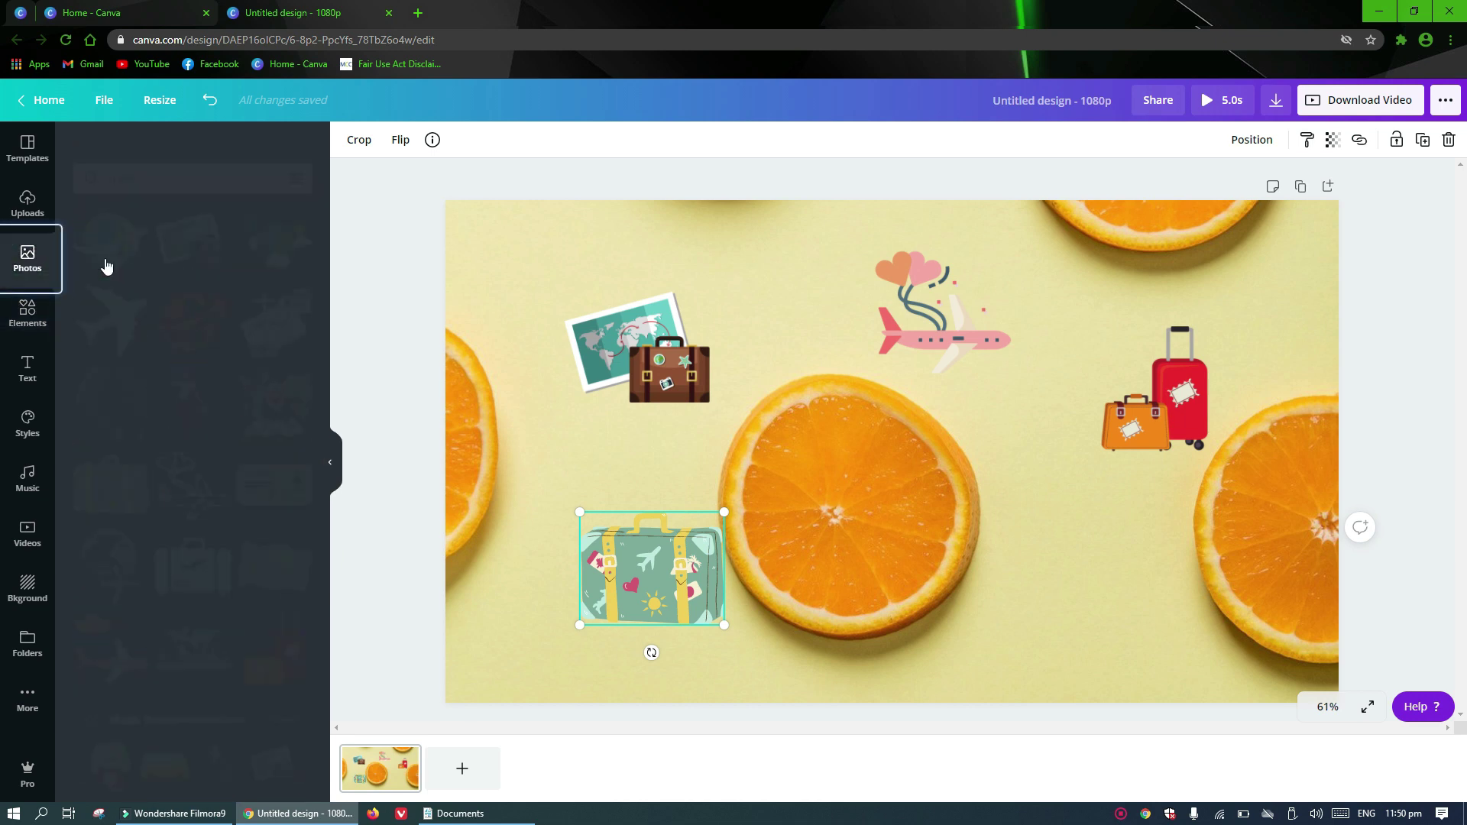
pyautogui.click(23, 214)
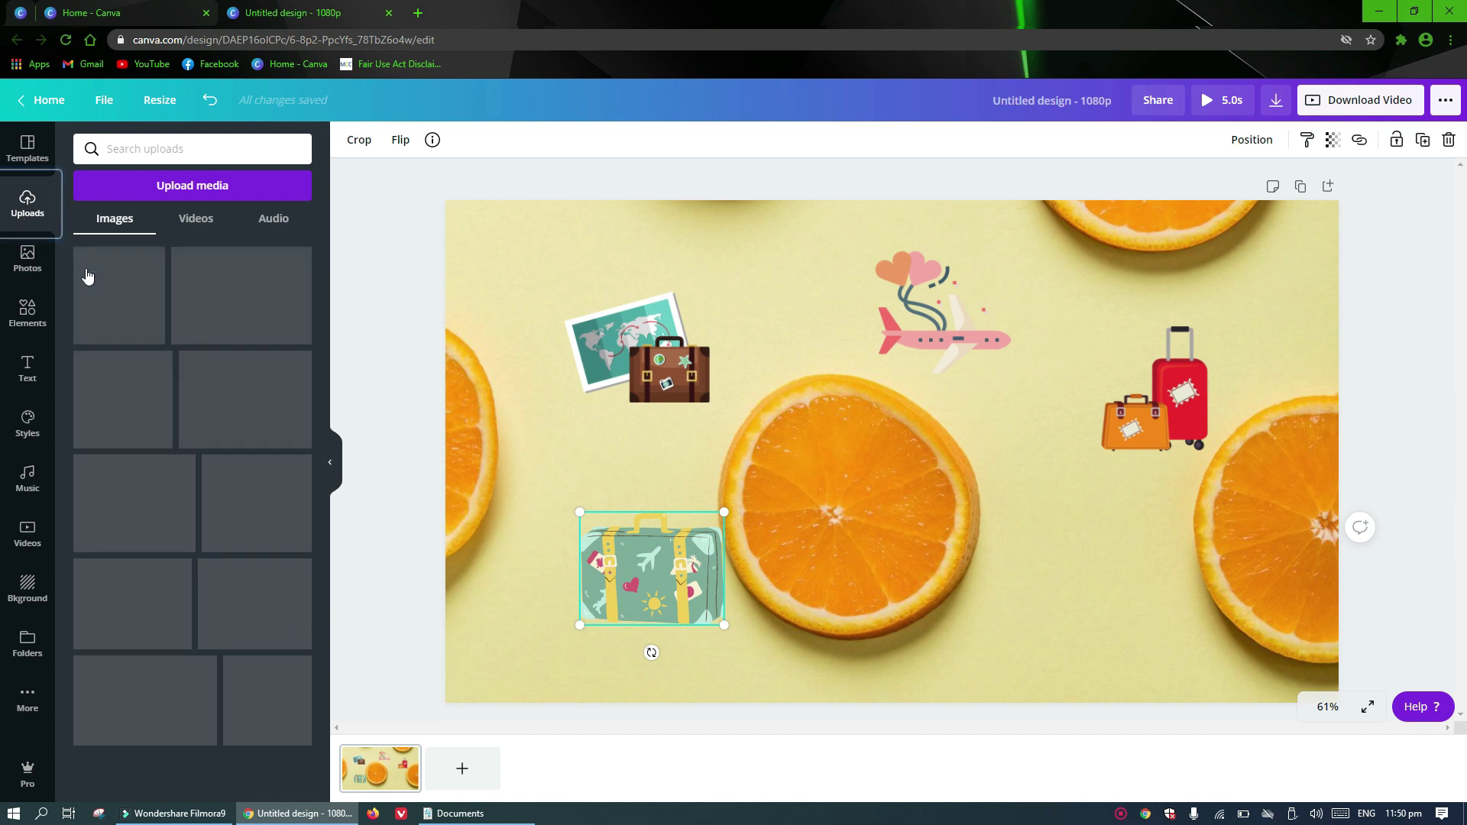
pyautogui.click(32, 276)
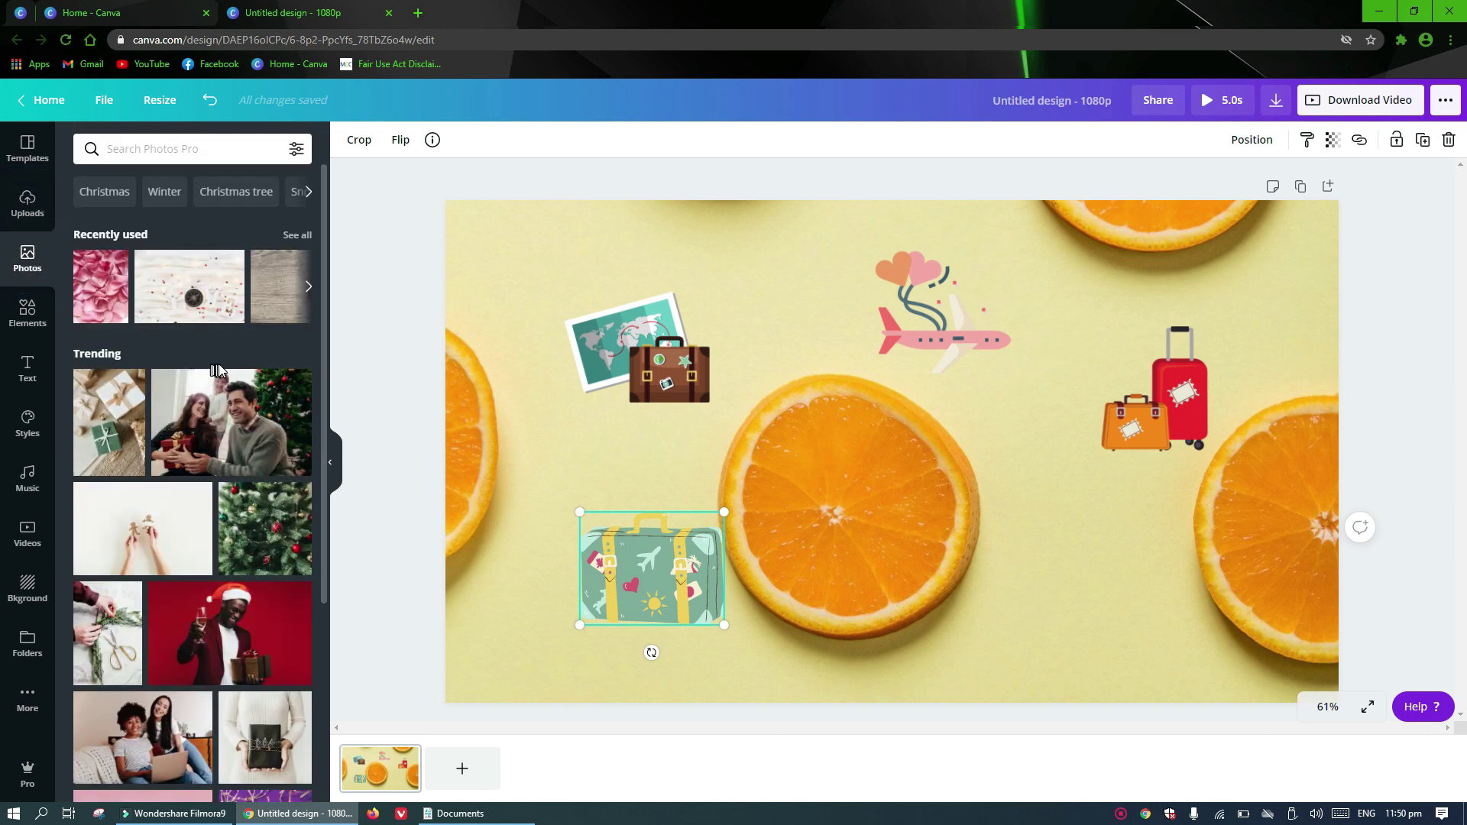
pyautogui.click(27, 202)
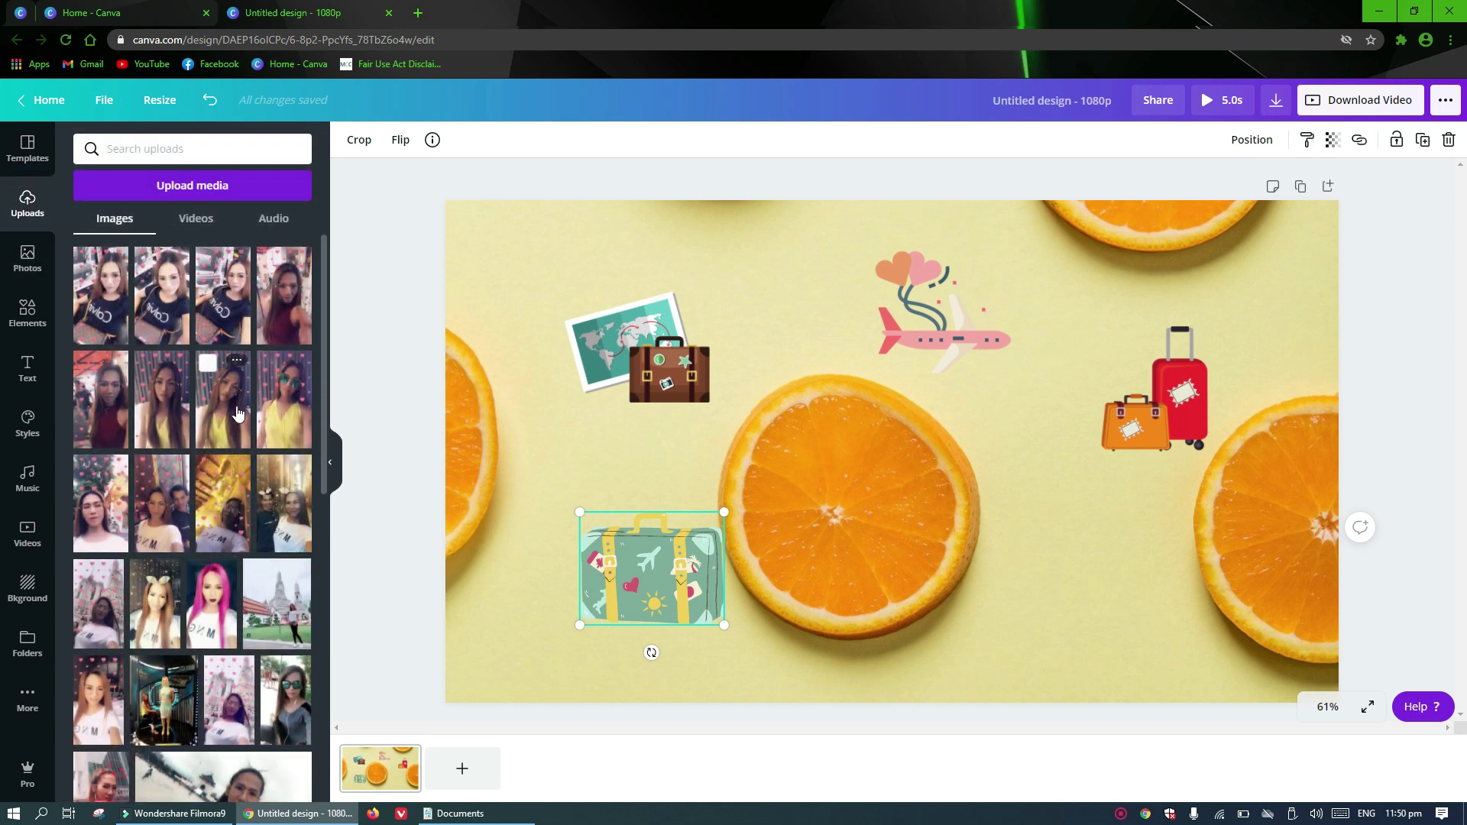
pyautogui.click(229, 422)
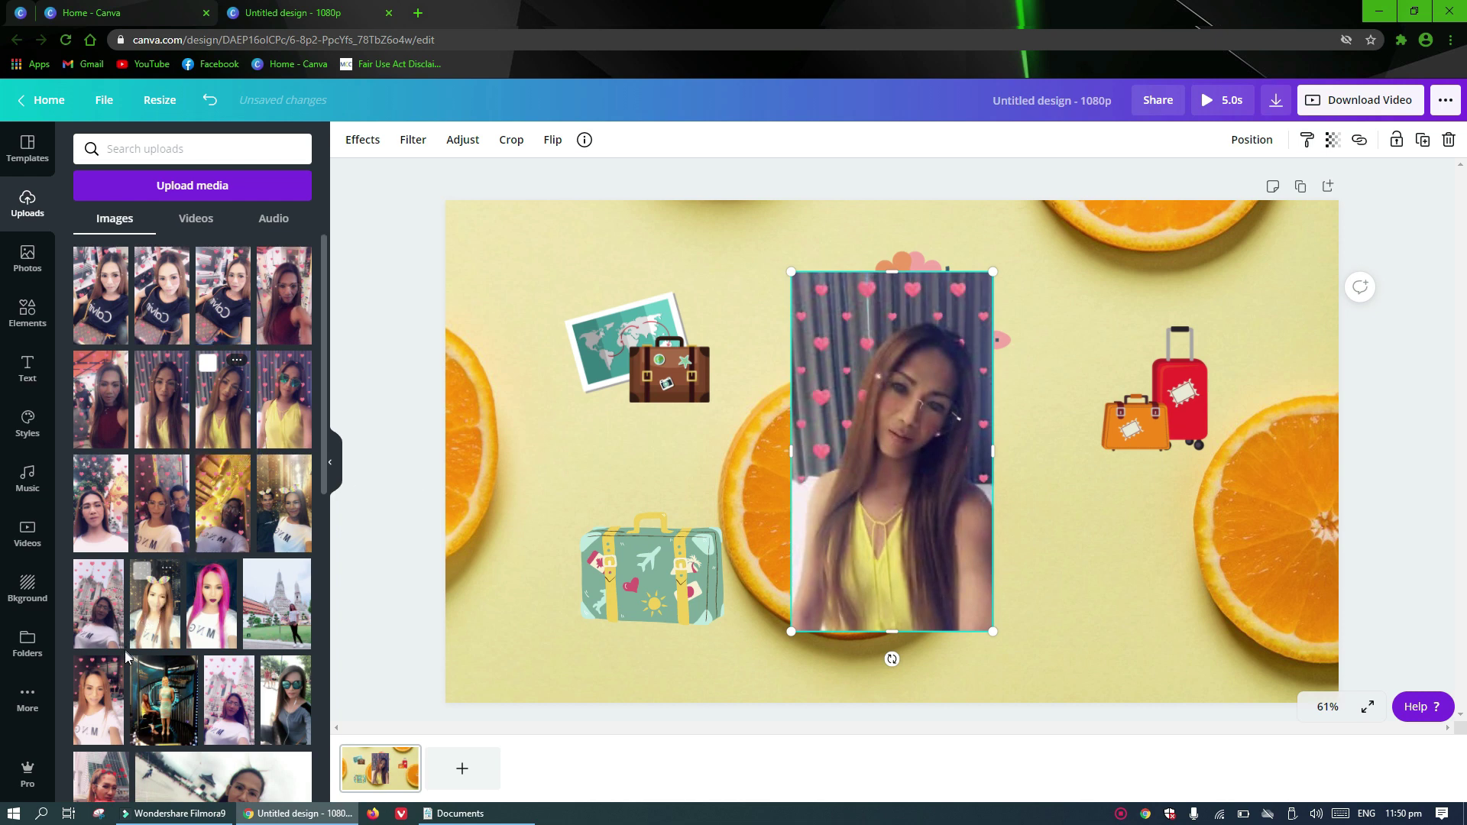
pyautogui.moveTo(107, 701); pyautogui.dragTo(1121, 502)
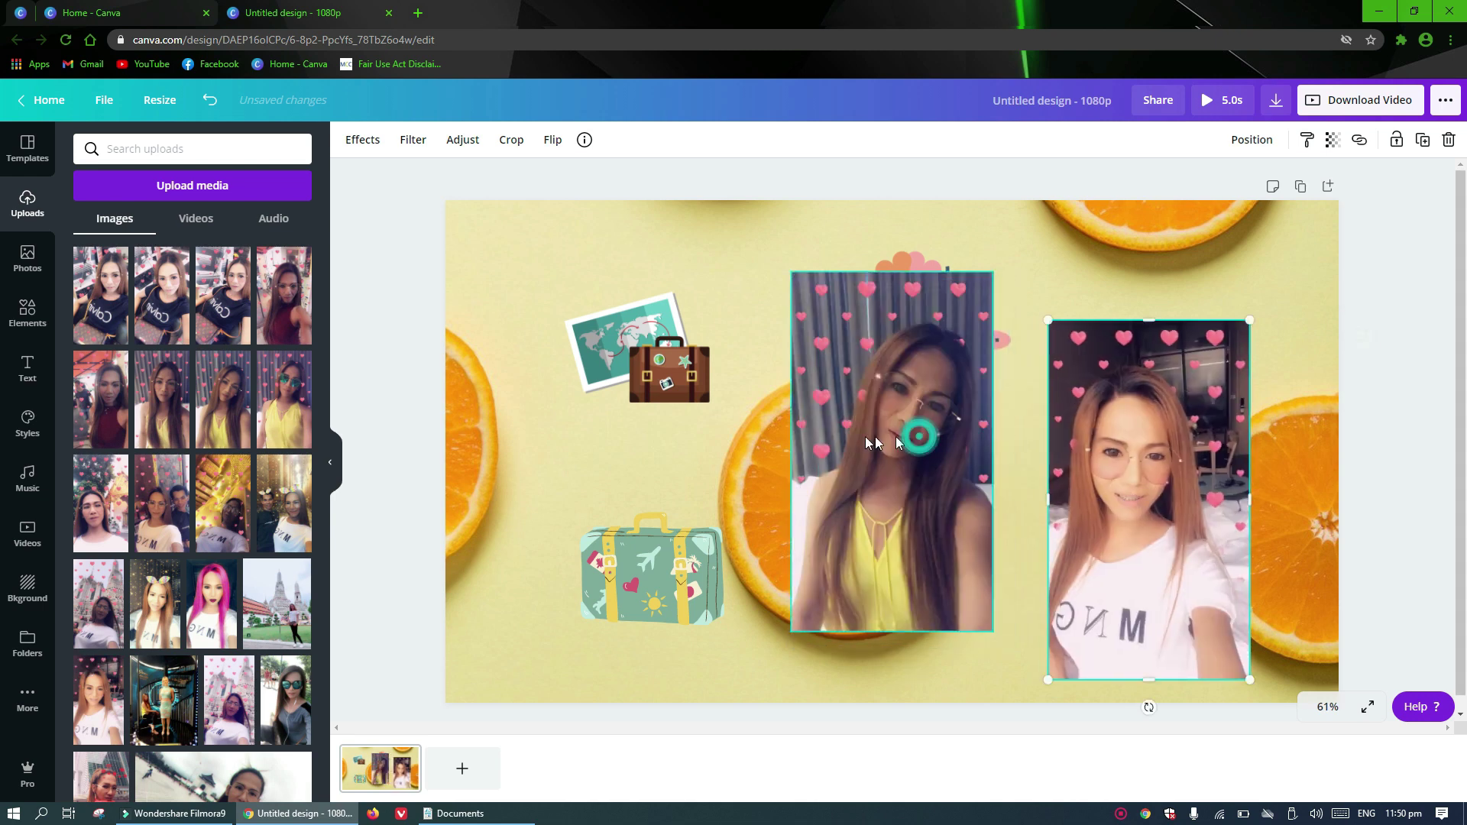
# - Move the yellow-top portrait left, resize it to about 305 × 541, and shrink the white T-shirt portrait toward its lower-right corner
pyautogui.moveTo(868, 442); pyautogui.dragTo(639, 434)
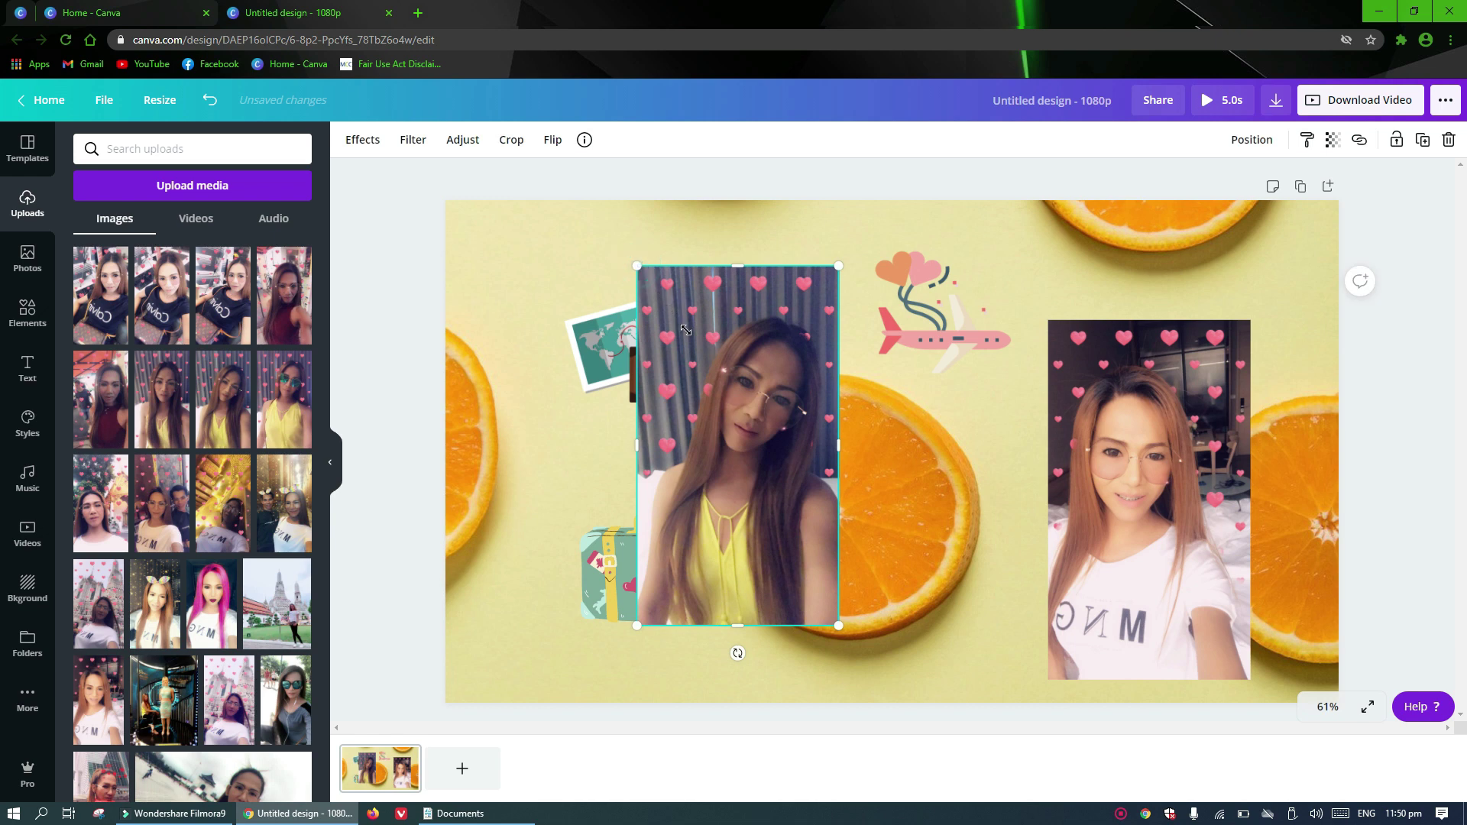
pyautogui.moveTo(711, 361); pyautogui.dragTo(712, 361)
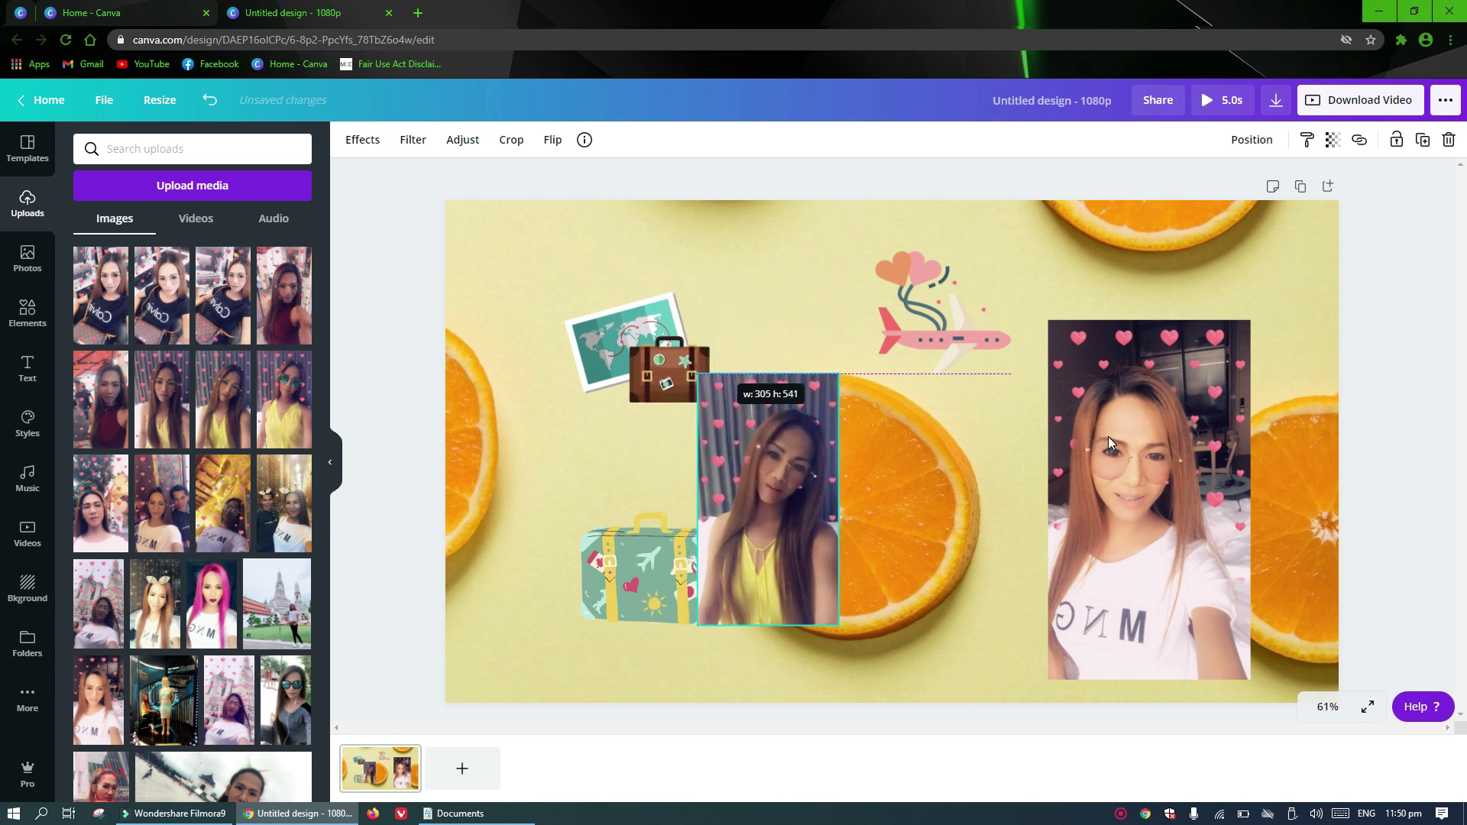
pyautogui.click(1080, 356)
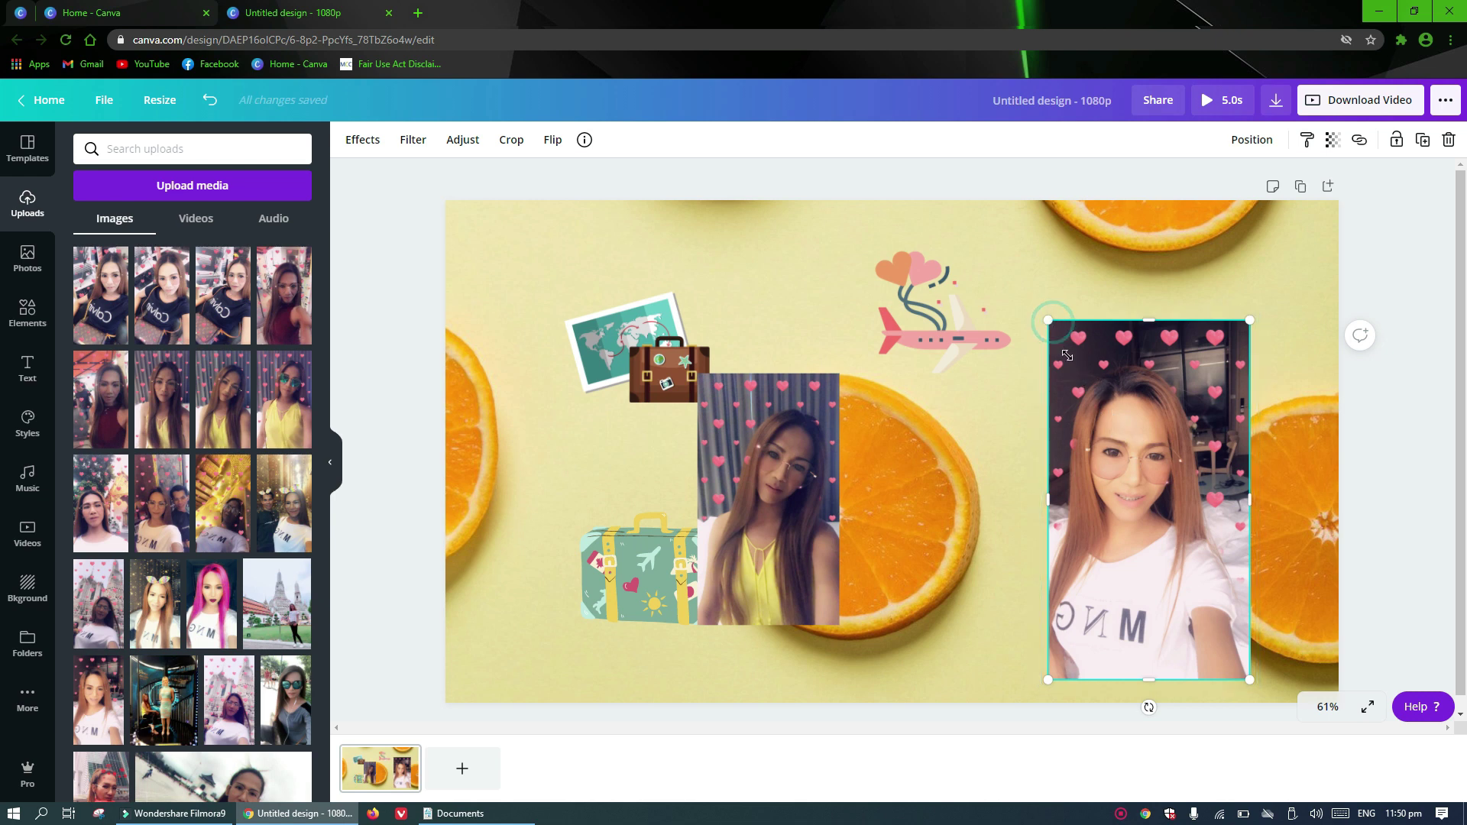
pyautogui.moveTo(1120, 431); pyautogui.dragTo(1112, 432)
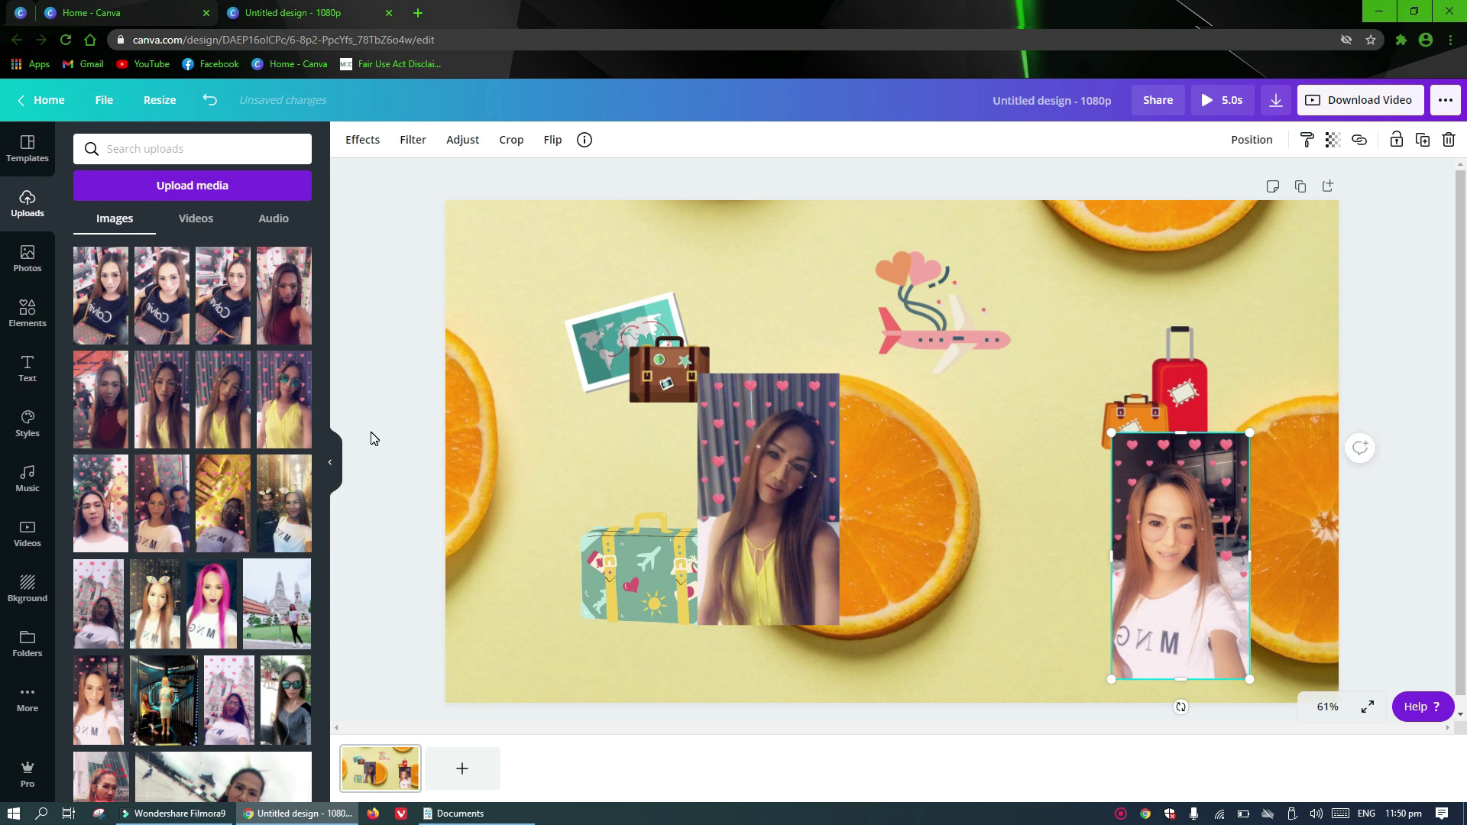
# - Replace the Travel search with the full Frames collection and add the two-photo Kodak film-strip frame to the page
pyautogui.click(29, 313)
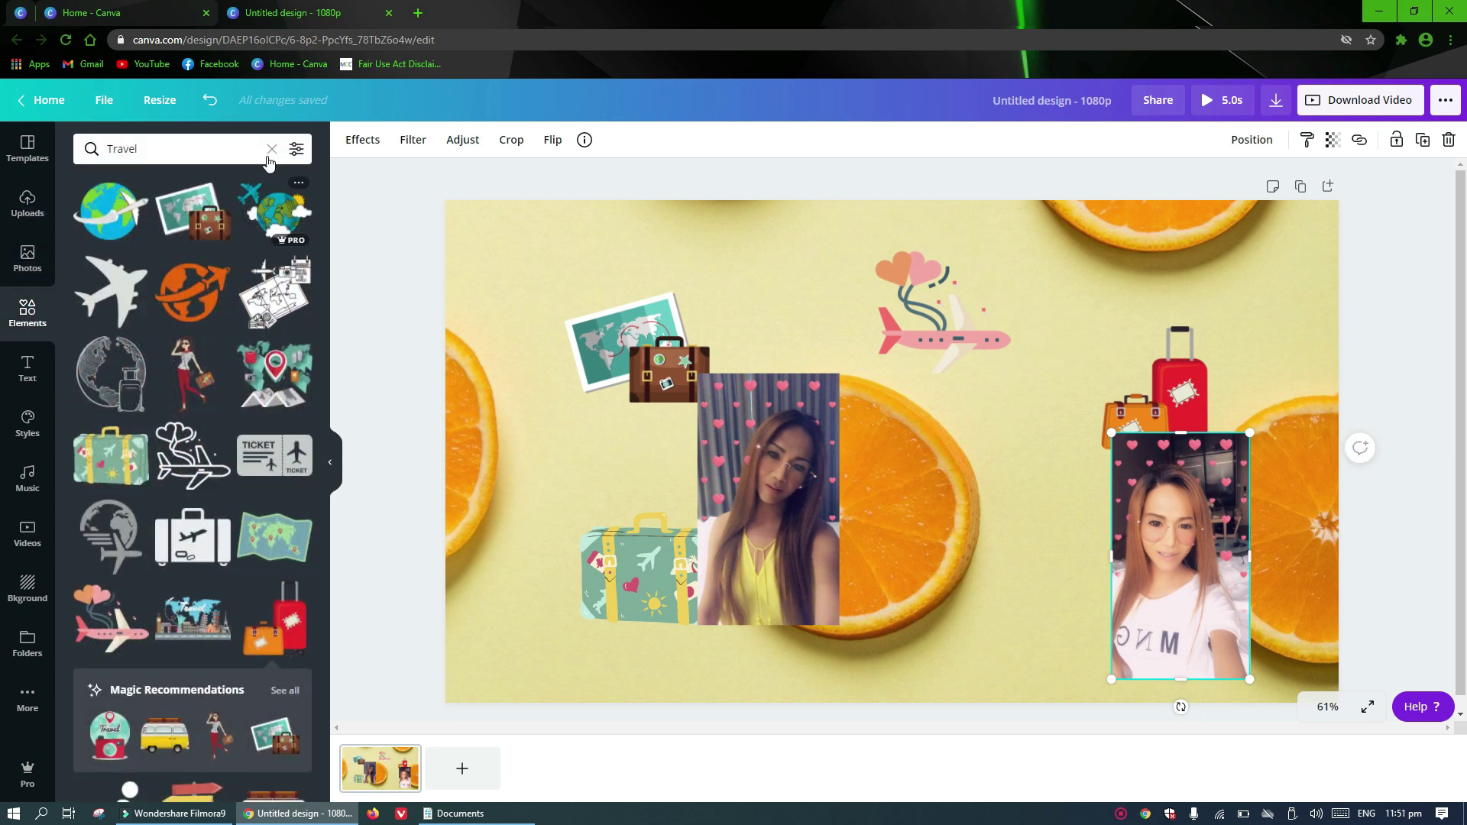
pyautogui.click(271, 150)
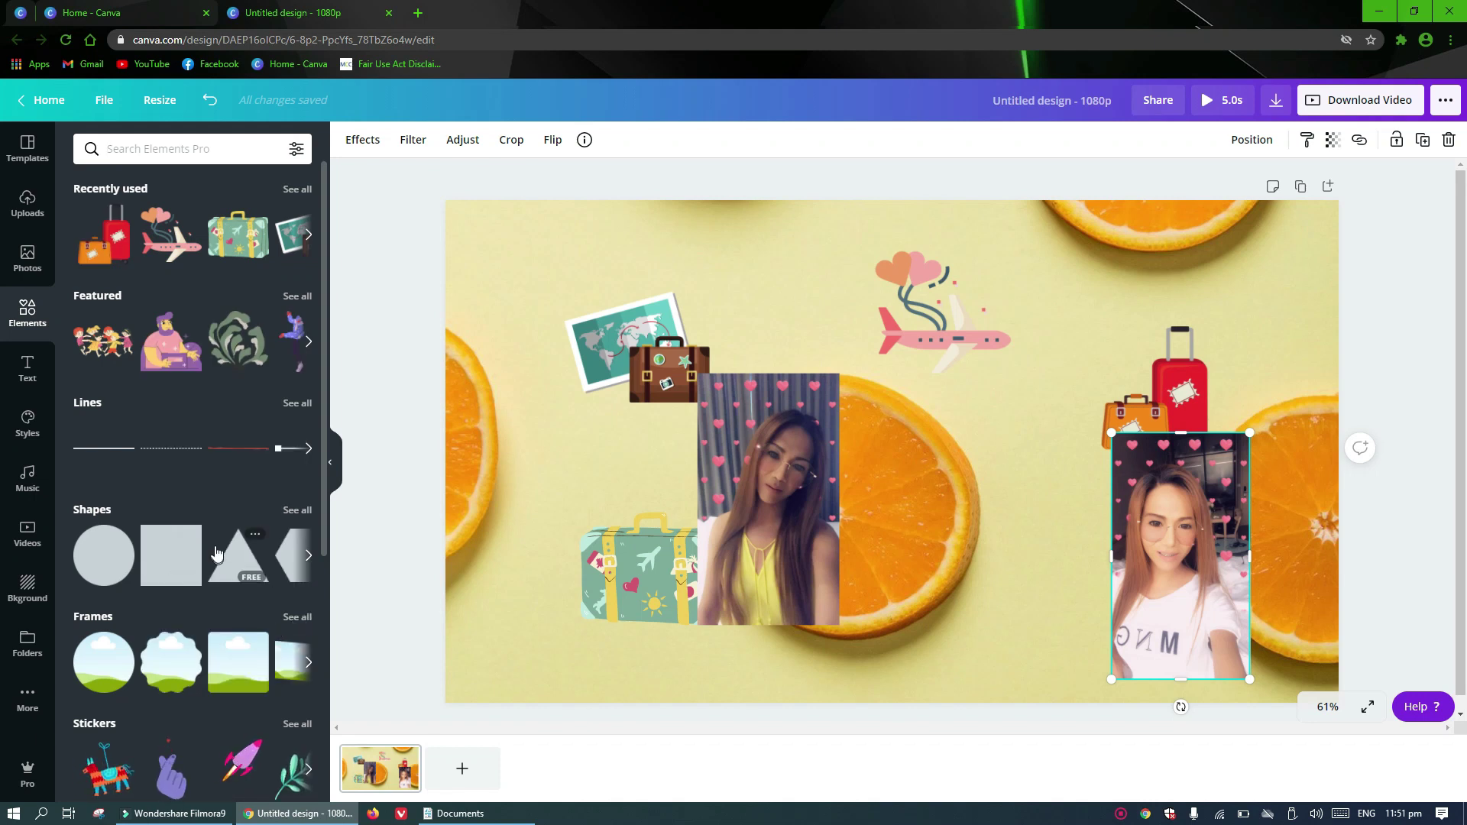
pyautogui.click(306, 627)
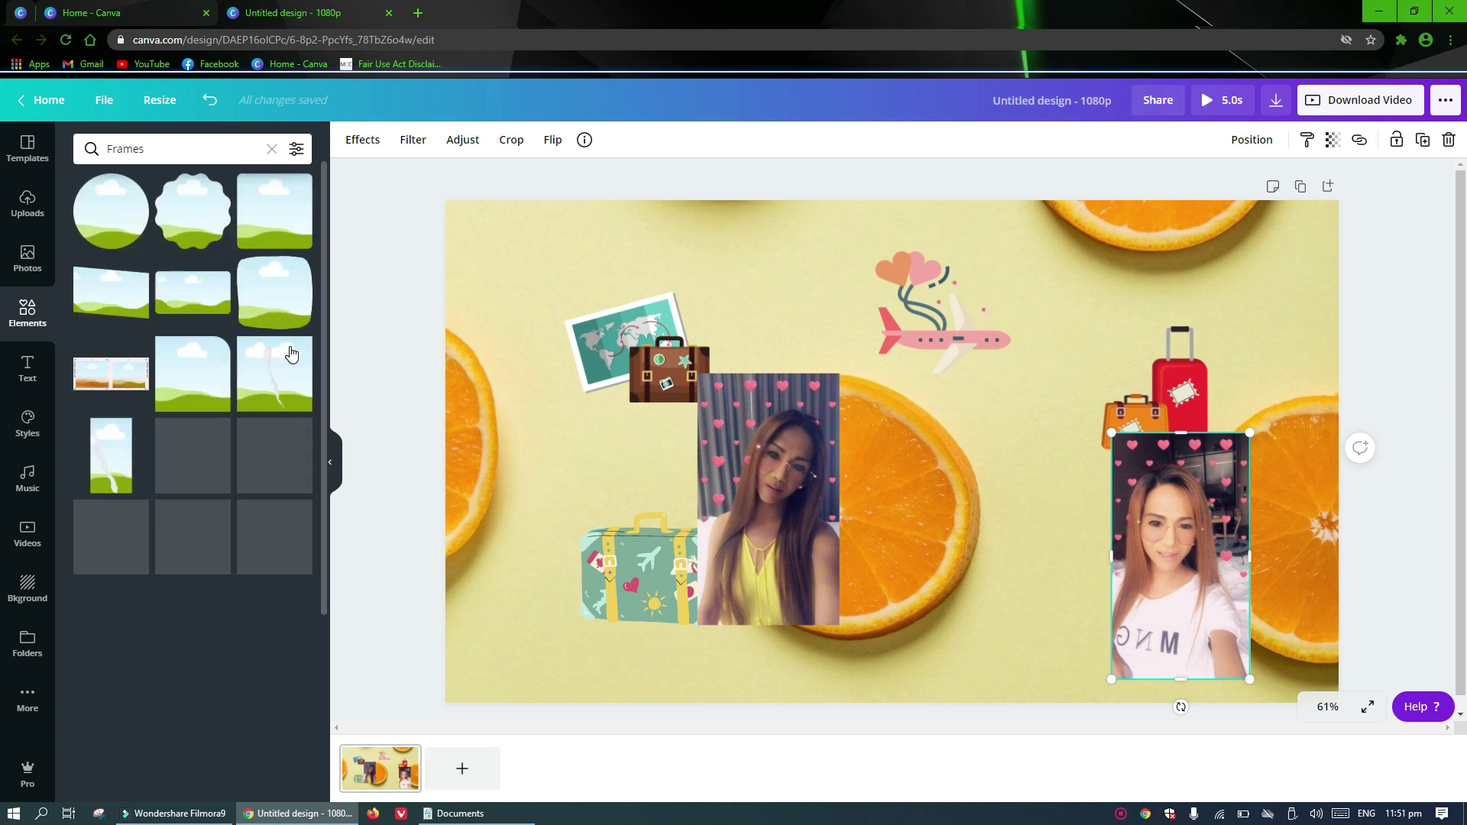
pyautogui.click(128, 384)
# - Place the white T-shirt portrait in the film strip's right slot and the yellow-top portrait in its left slot
pyautogui.click(1190, 562)
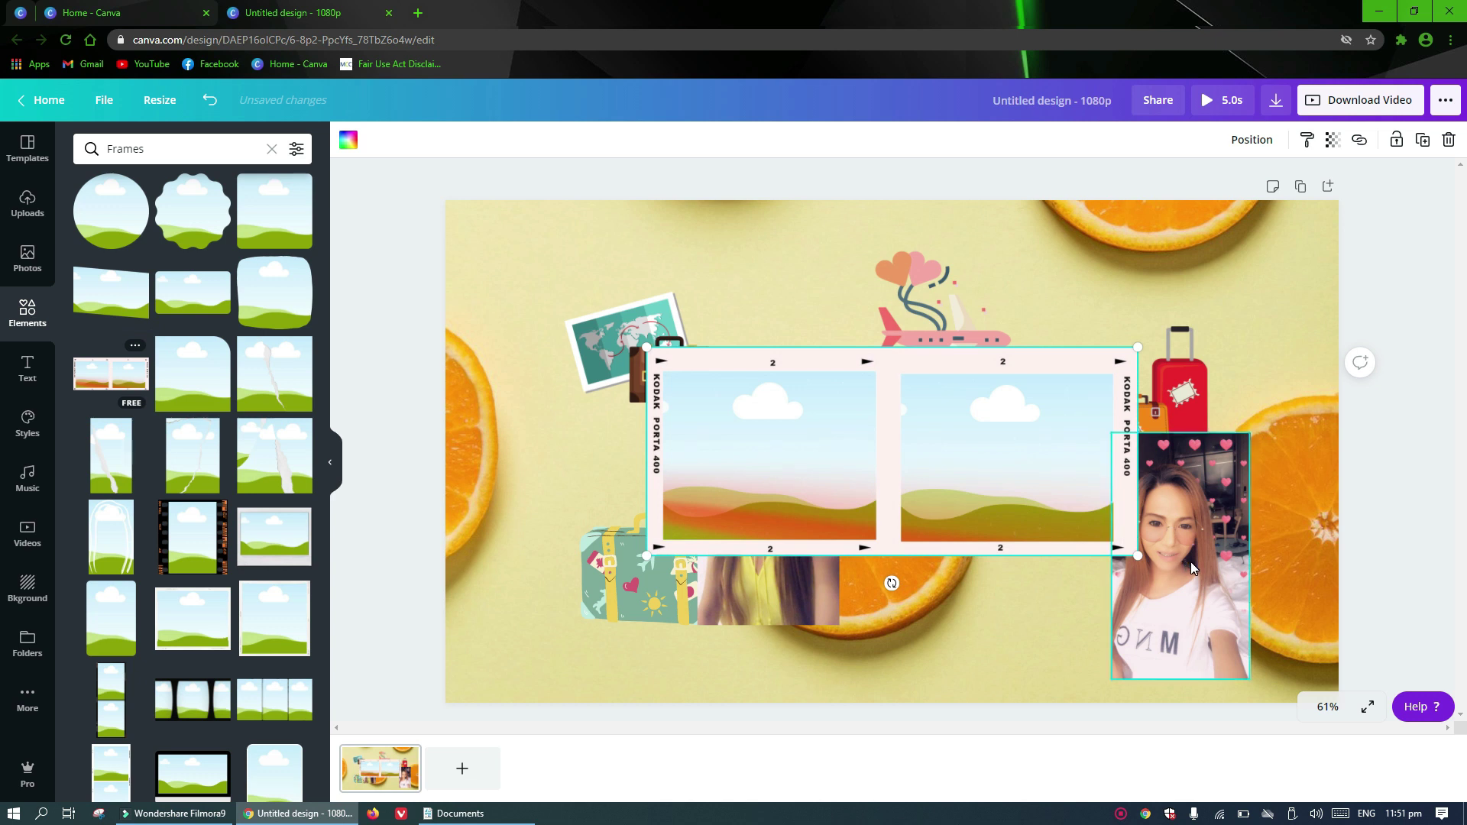
pyautogui.moveTo(1031, 502); pyautogui.dragTo(1002, 469)
pyautogui.click(777, 603)
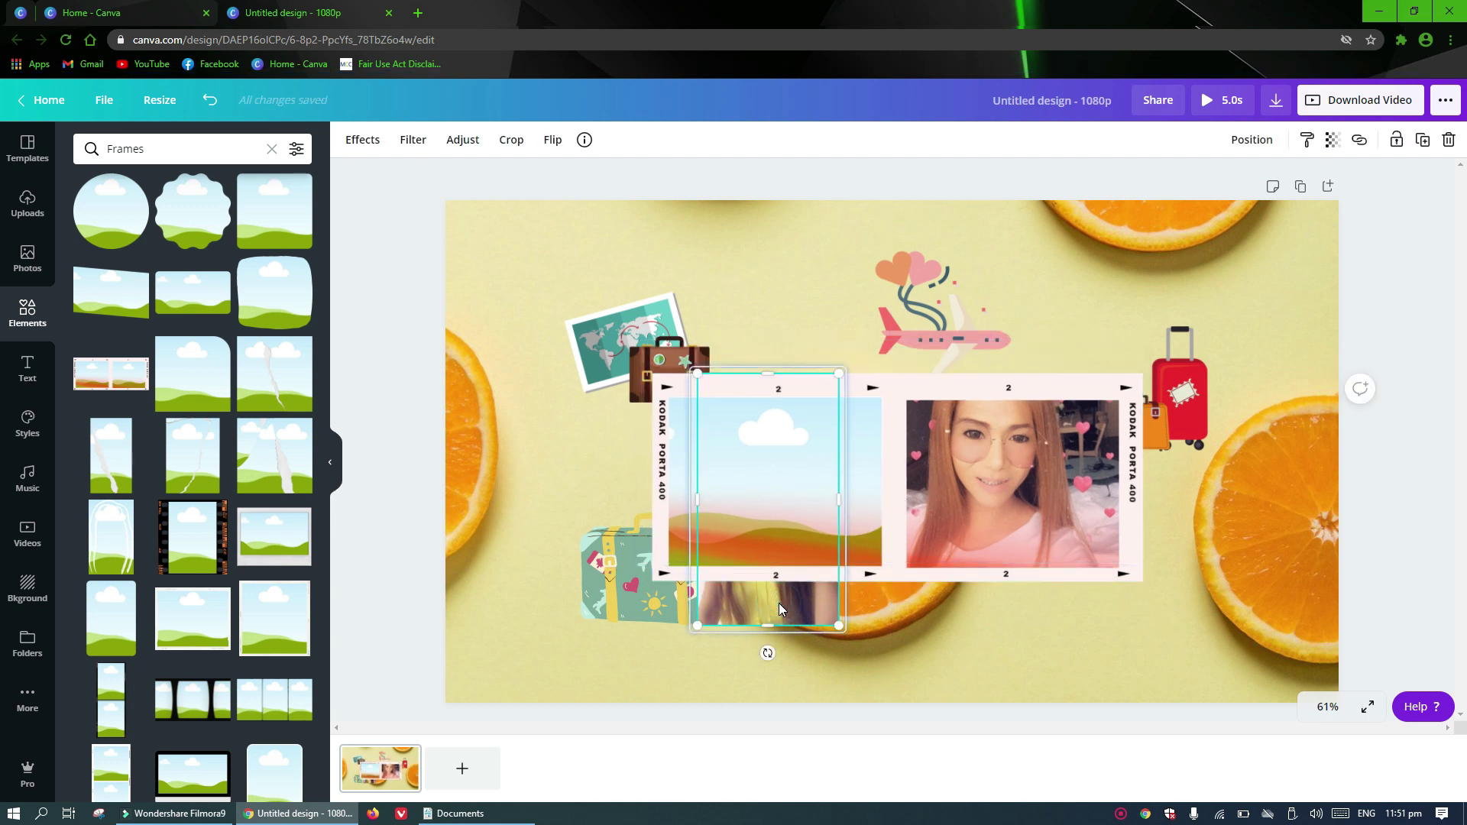
pyautogui.moveTo(778, 603); pyautogui.dragTo(791, 520)
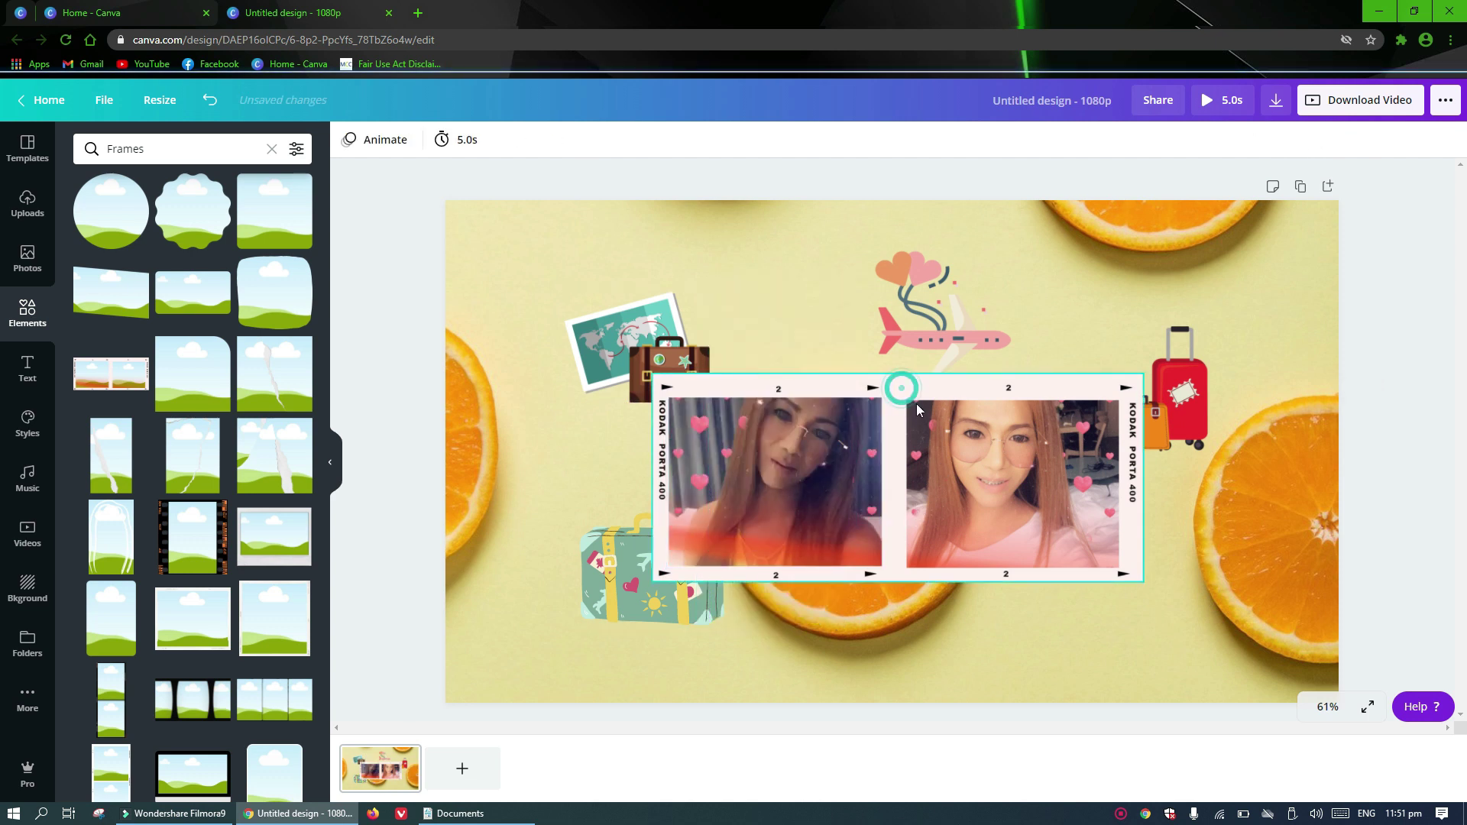
# - Move the filled film strip over the central orange slice and tilt it clockwise, leaving the green suitcase mostly uncovered
pyautogui.moveTo(935, 444); pyautogui.dragTo(965, 486)
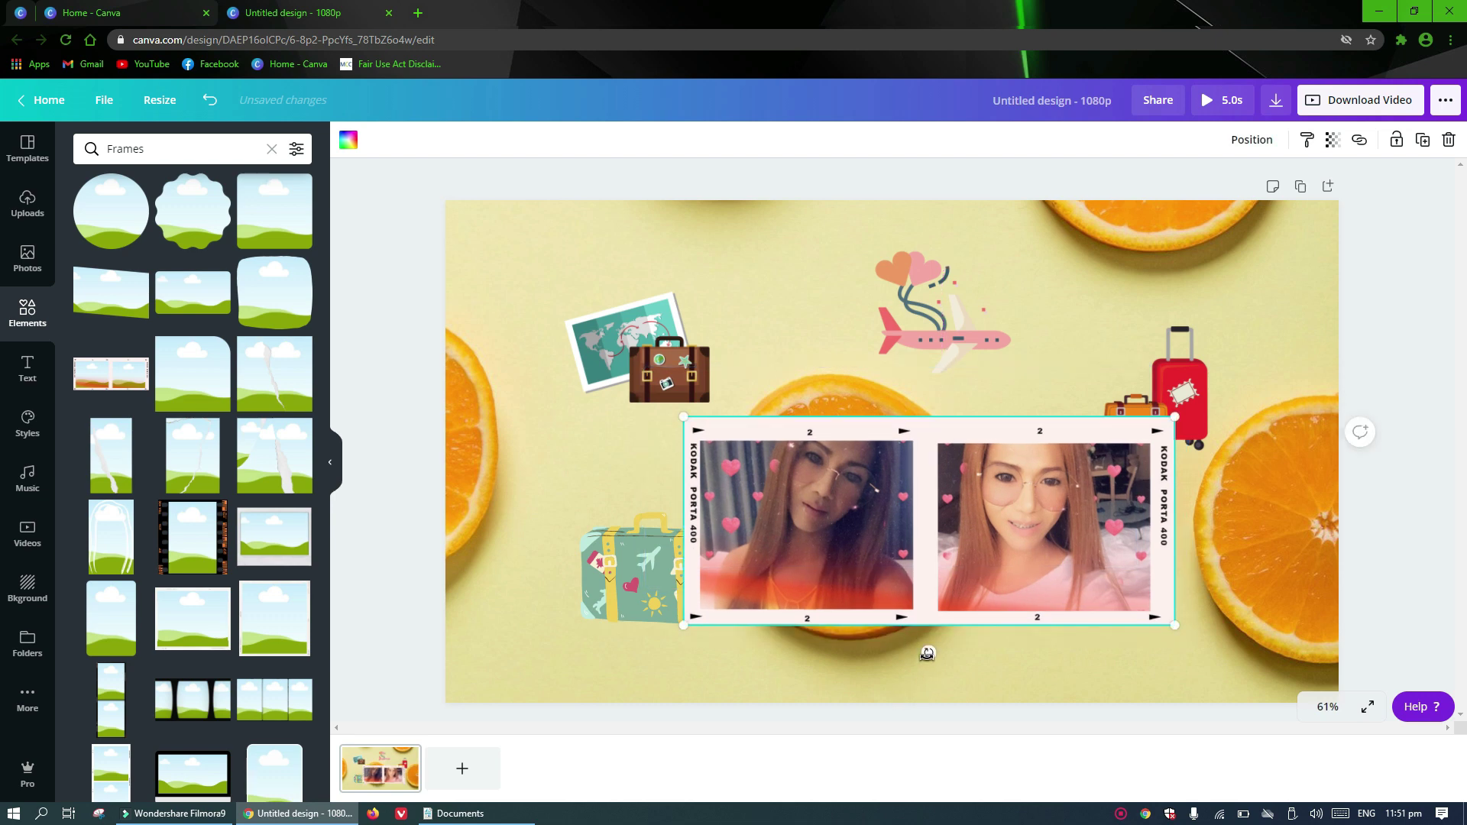
pyautogui.moveTo(926, 652); pyautogui.dragTo(882, 640)
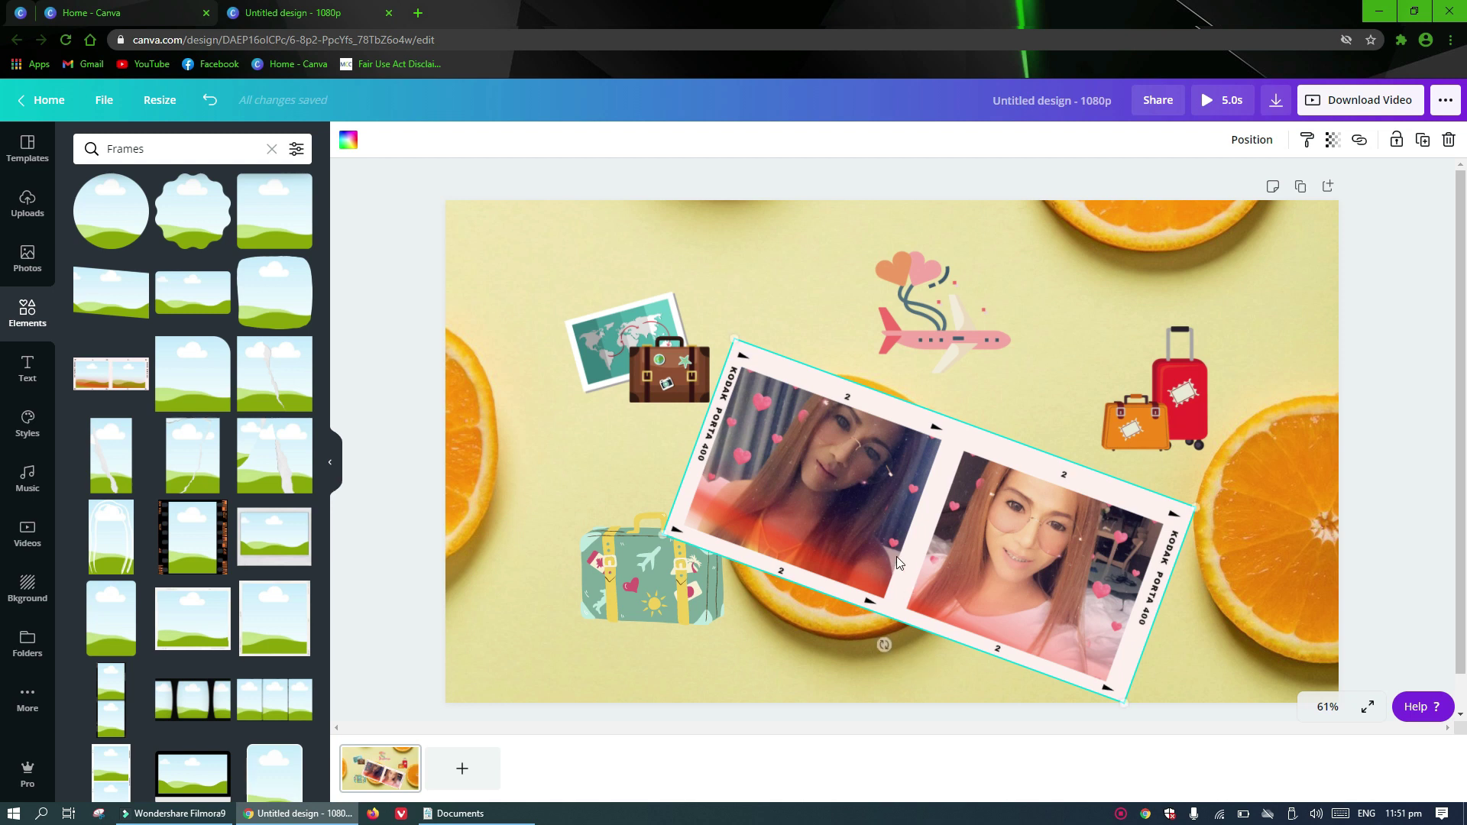
pyautogui.moveTo(915, 548); pyautogui.dragTo(928, 542)
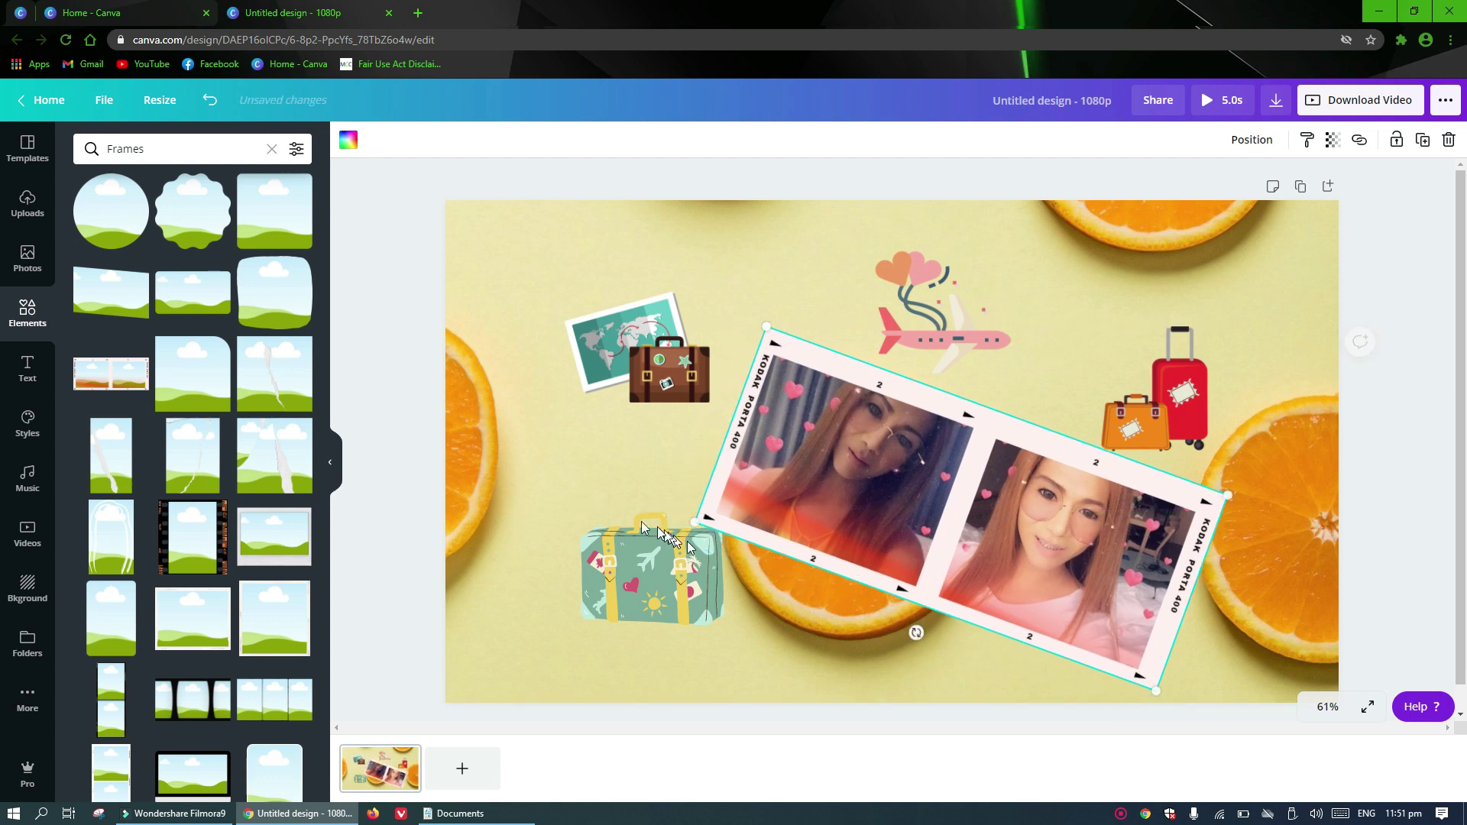
# - Nudge the tilted film strip slightly right and shrink it from its lower-right corner, clear of the right orange slice
pyautogui.click(583, 473)
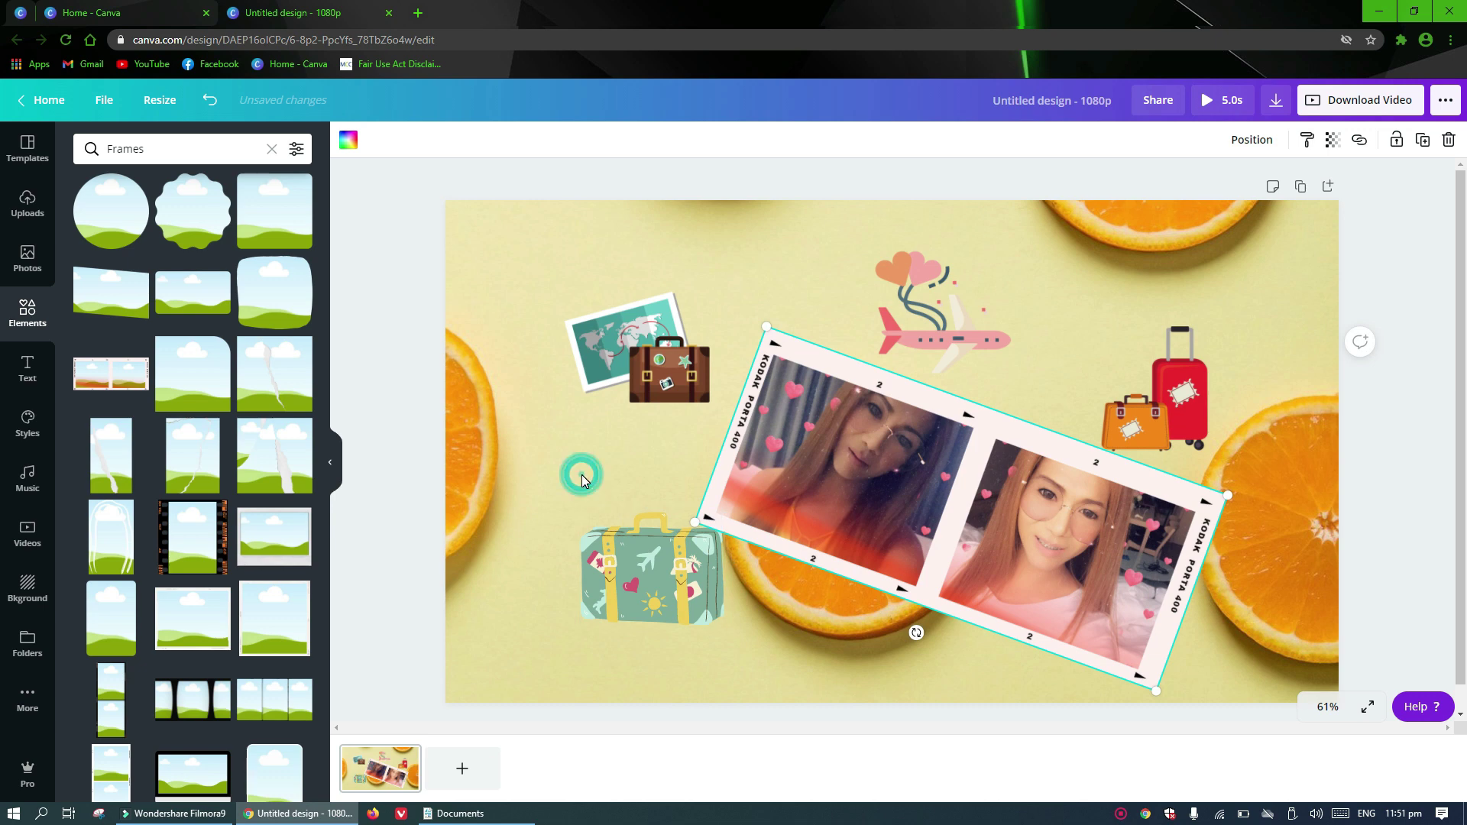
pyautogui.click(868, 497)
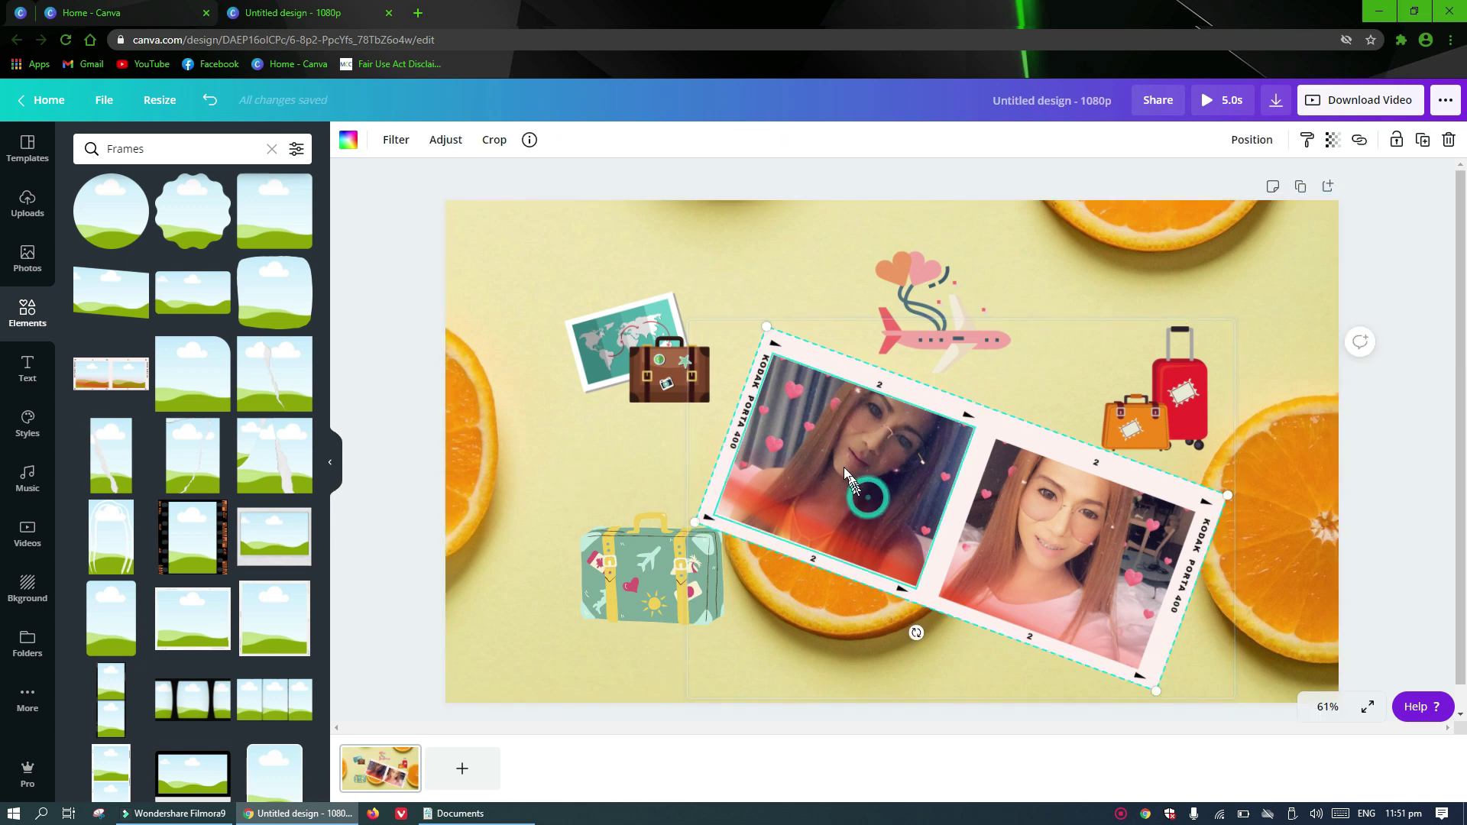
pyautogui.moveTo(878, 511)
pyautogui.mouseDown()
pyautogui.moveTo(851, 459)
pyautogui.moveTo(873, 498)
pyautogui.mouseUp()
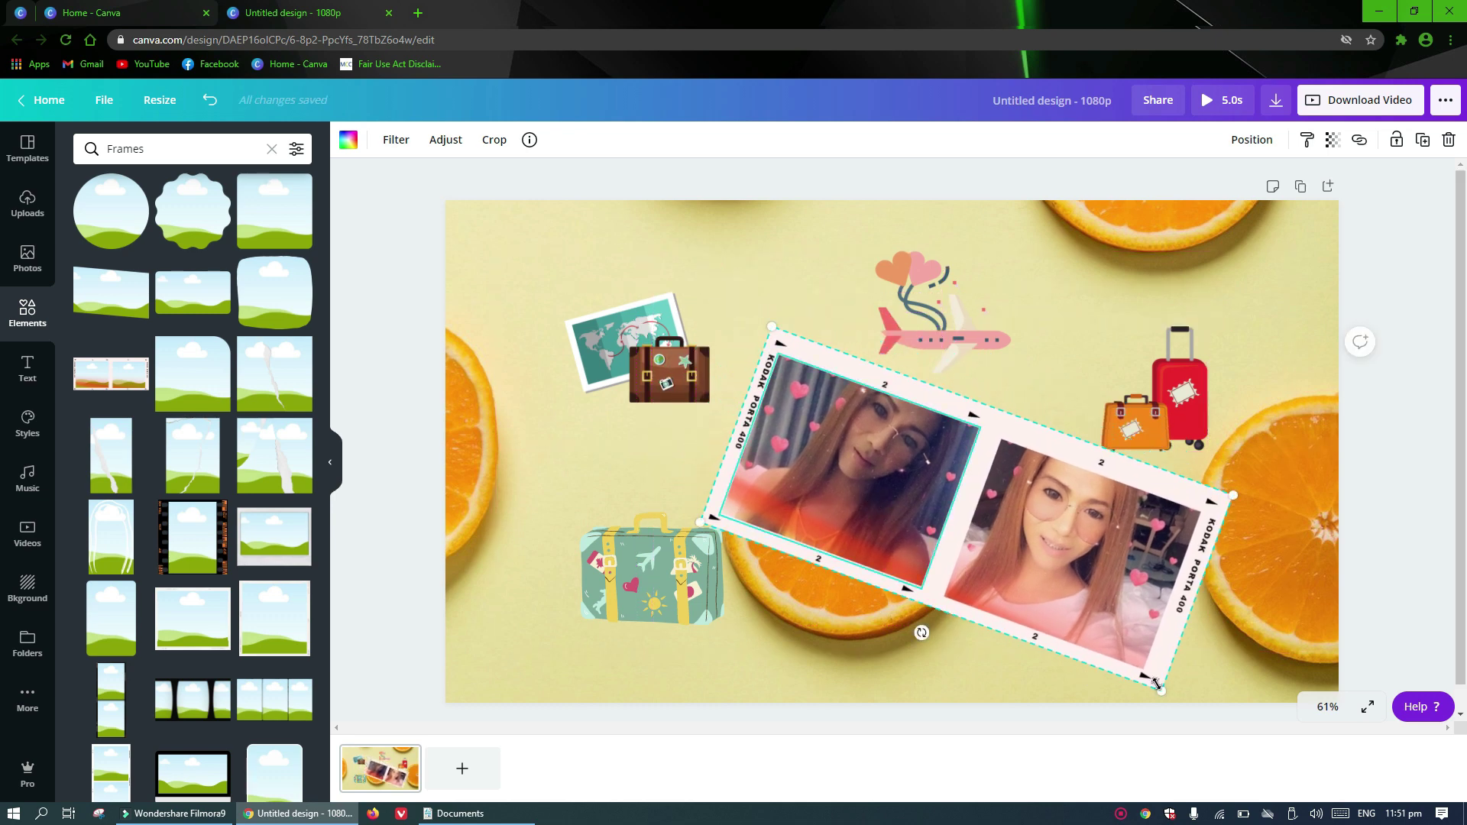
pyautogui.moveTo(1157, 688); pyautogui.dragTo(1125, 635)
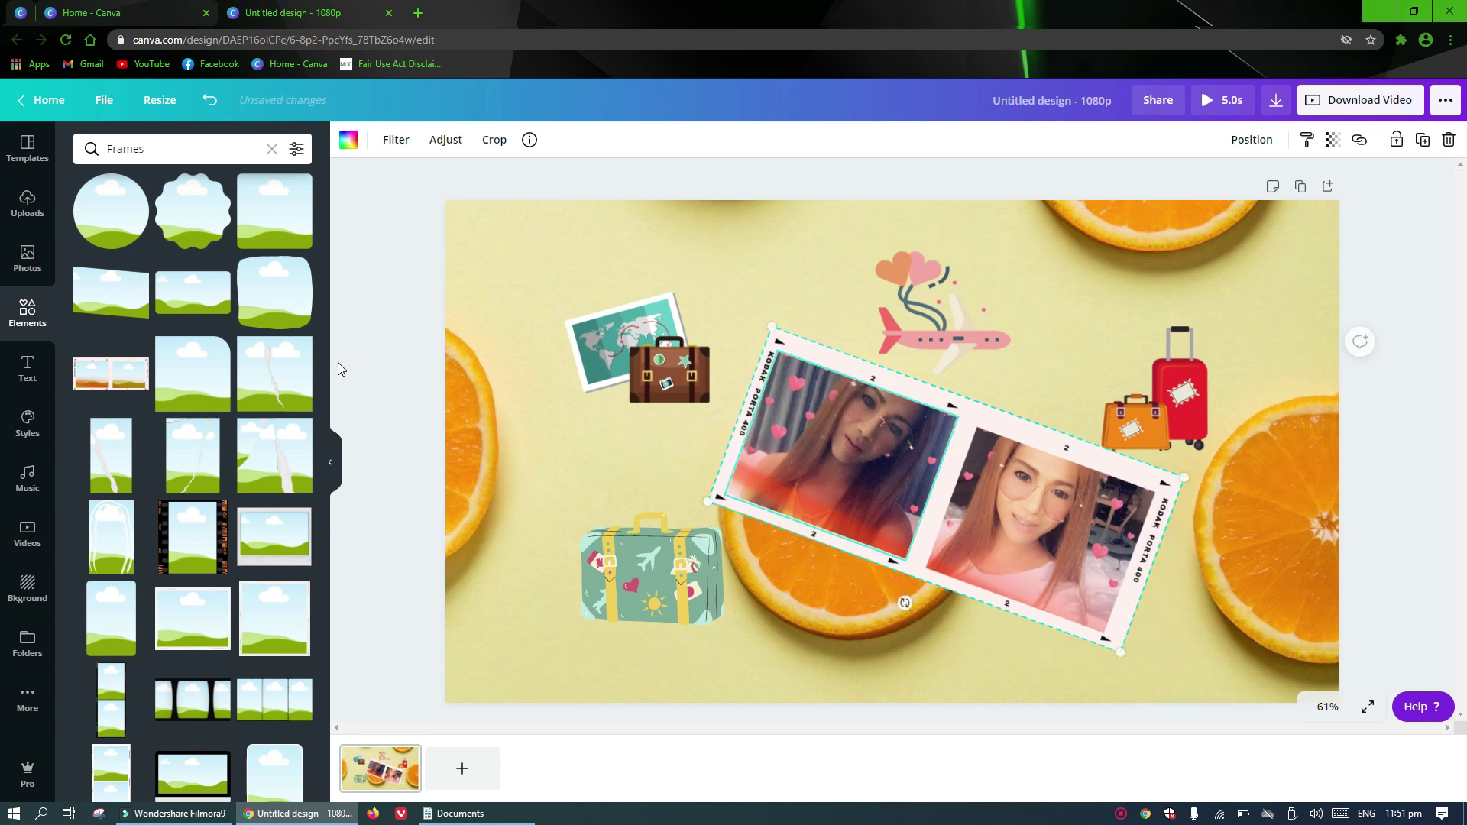
# - Add a heading to the page that reads "AngelReign_TV"
pyautogui.click(29, 386)
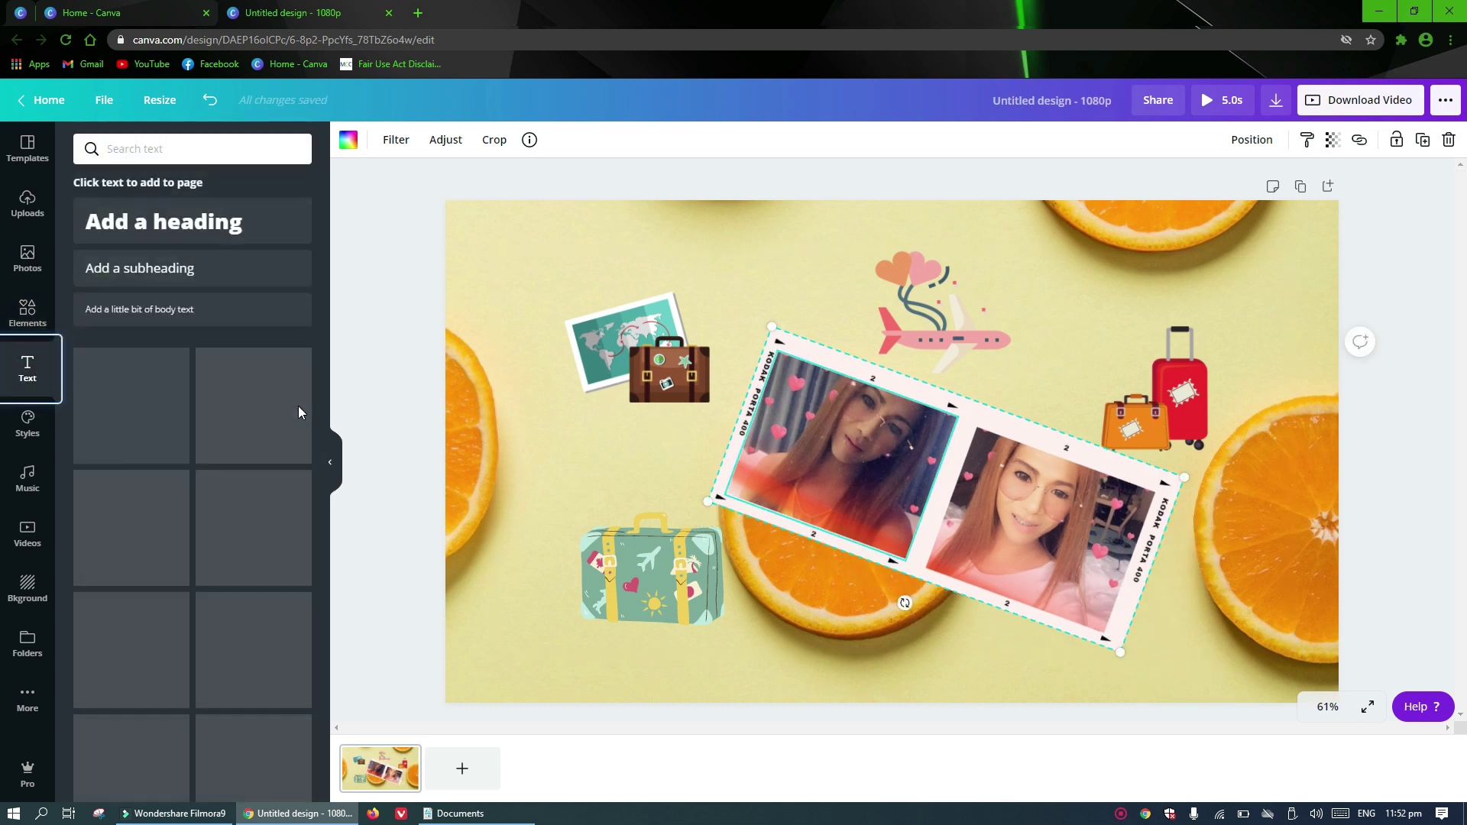
pyautogui.click(159, 222)
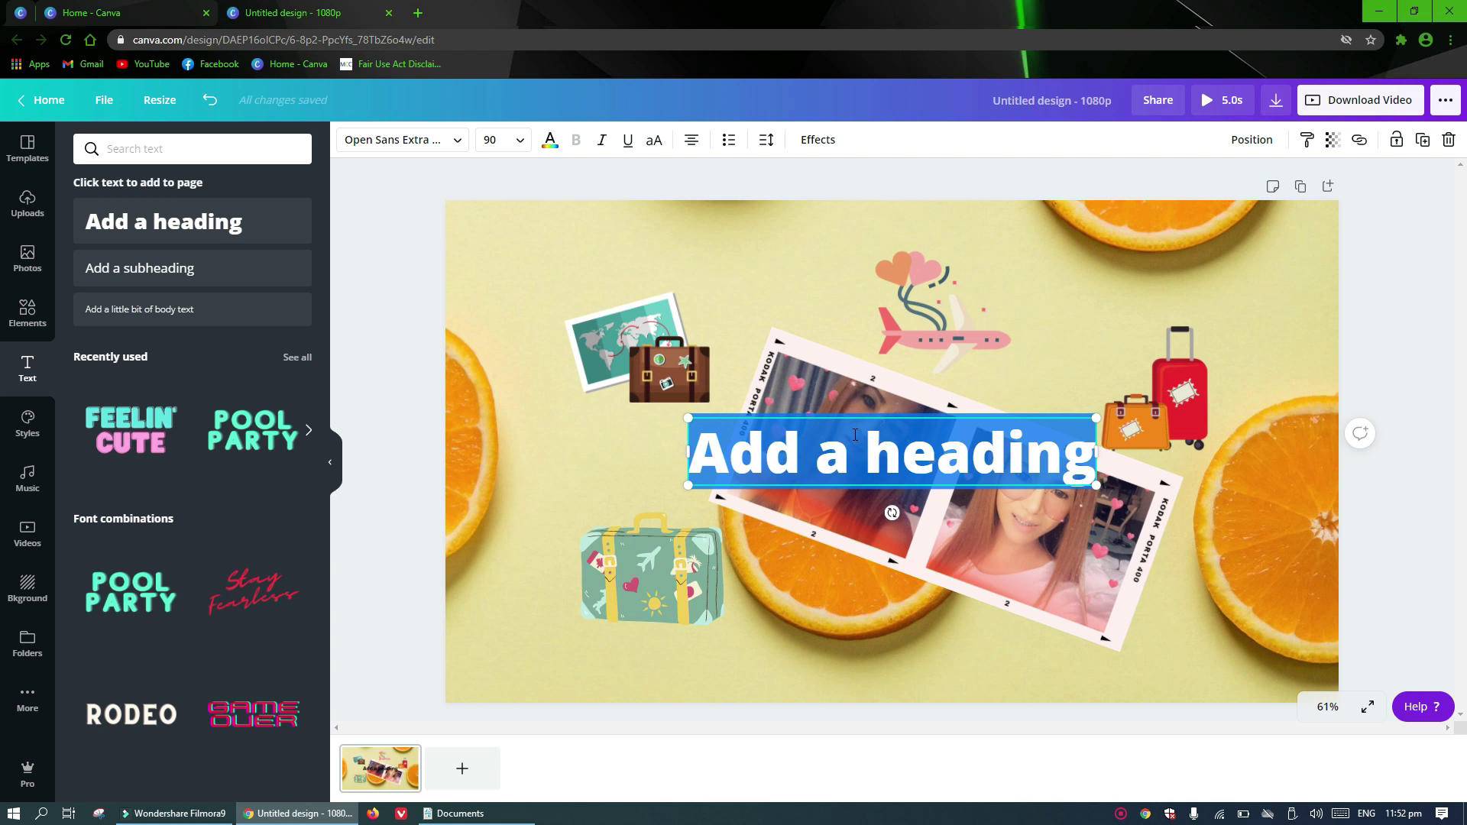
pyautogui.write('Angel')
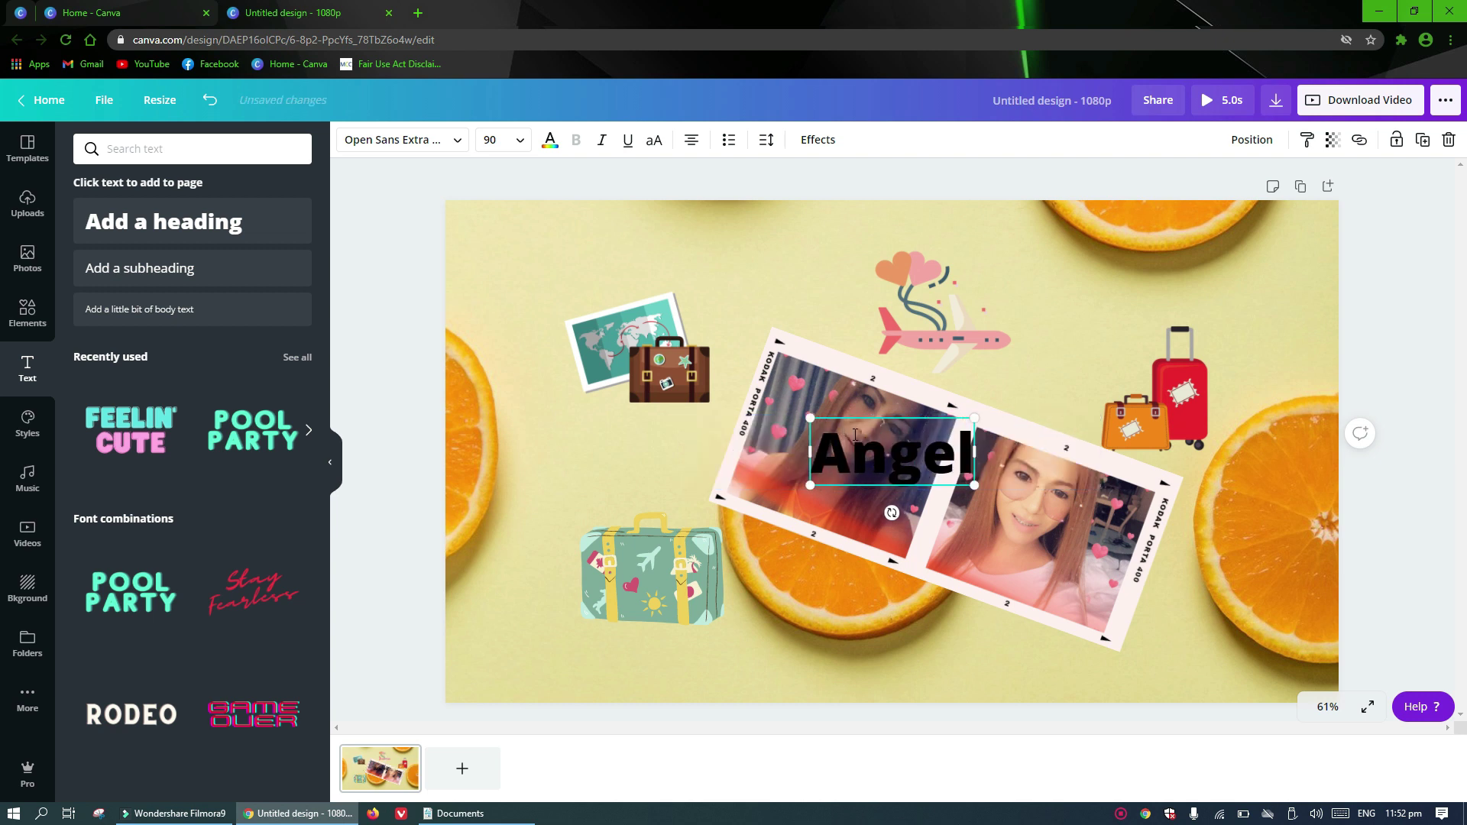
pyautogui.write('Rei')
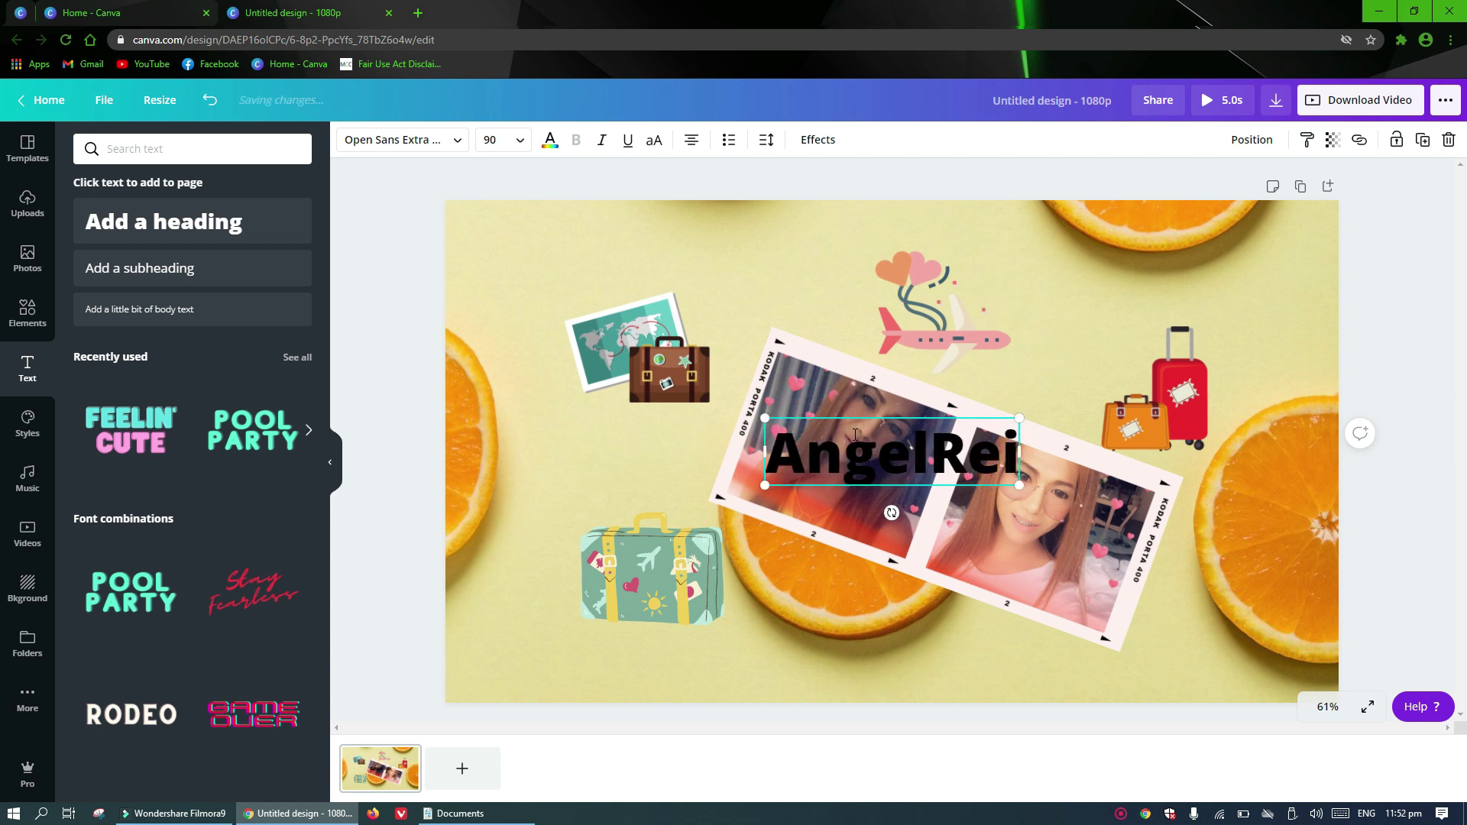
pyautogui.write('gn_TV')
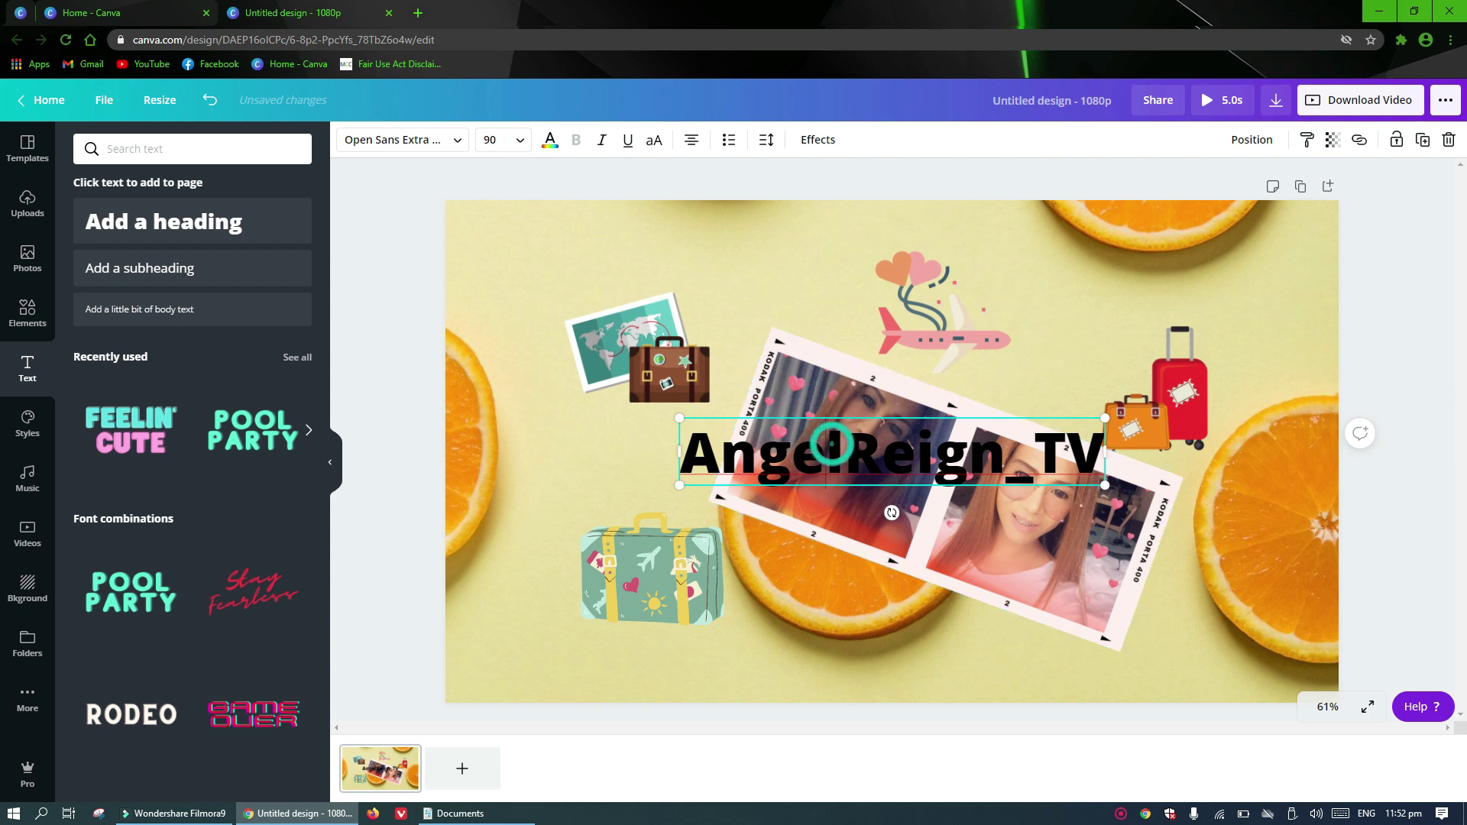
# - Set the heading's font to True Typewriter PolyglOTT and move the heading above the film strip, over the airplane graphic
pyautogui.doubleClick(833, 444)
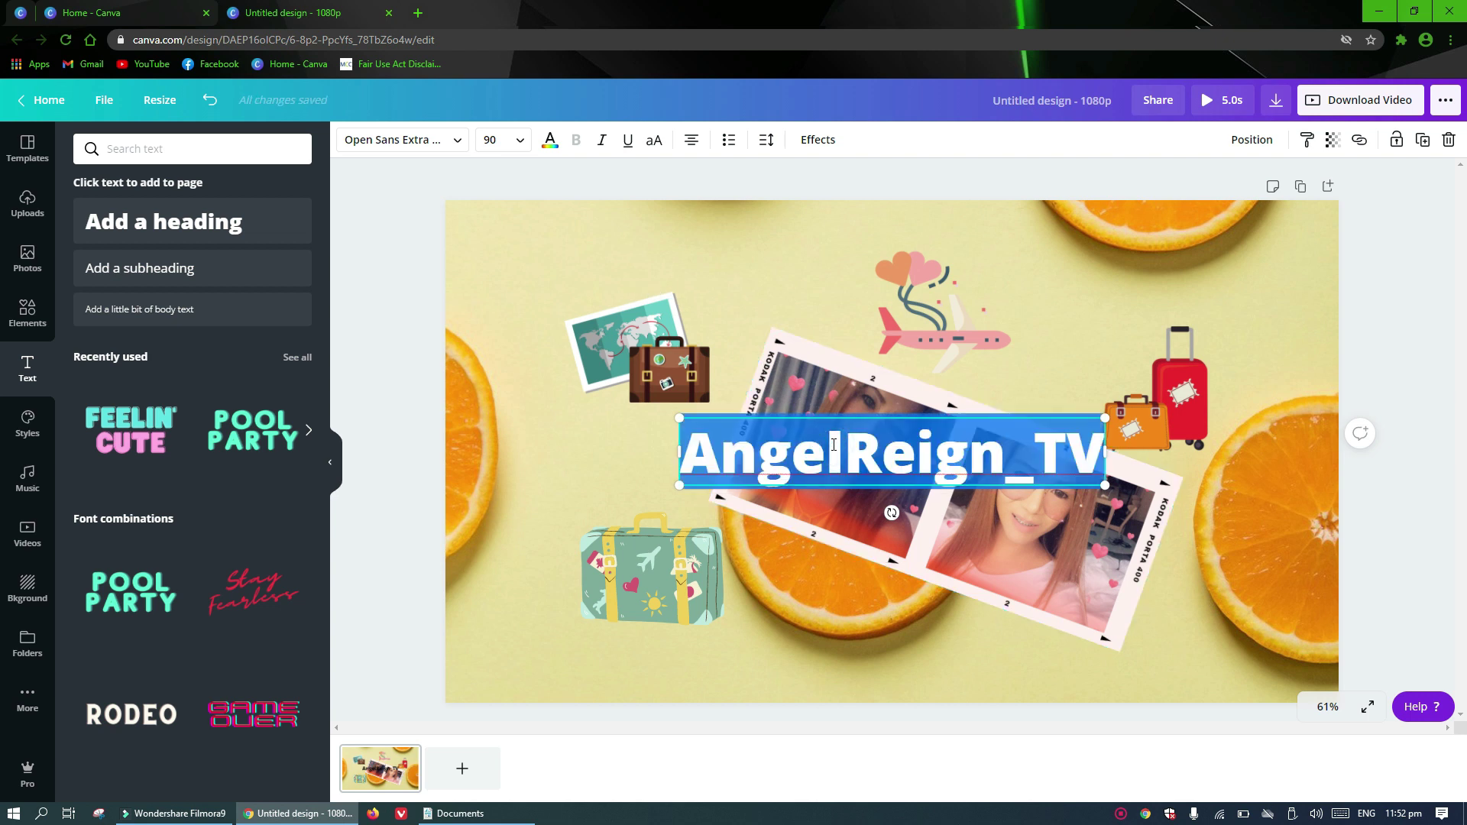
pyautogui.click(458, 140)
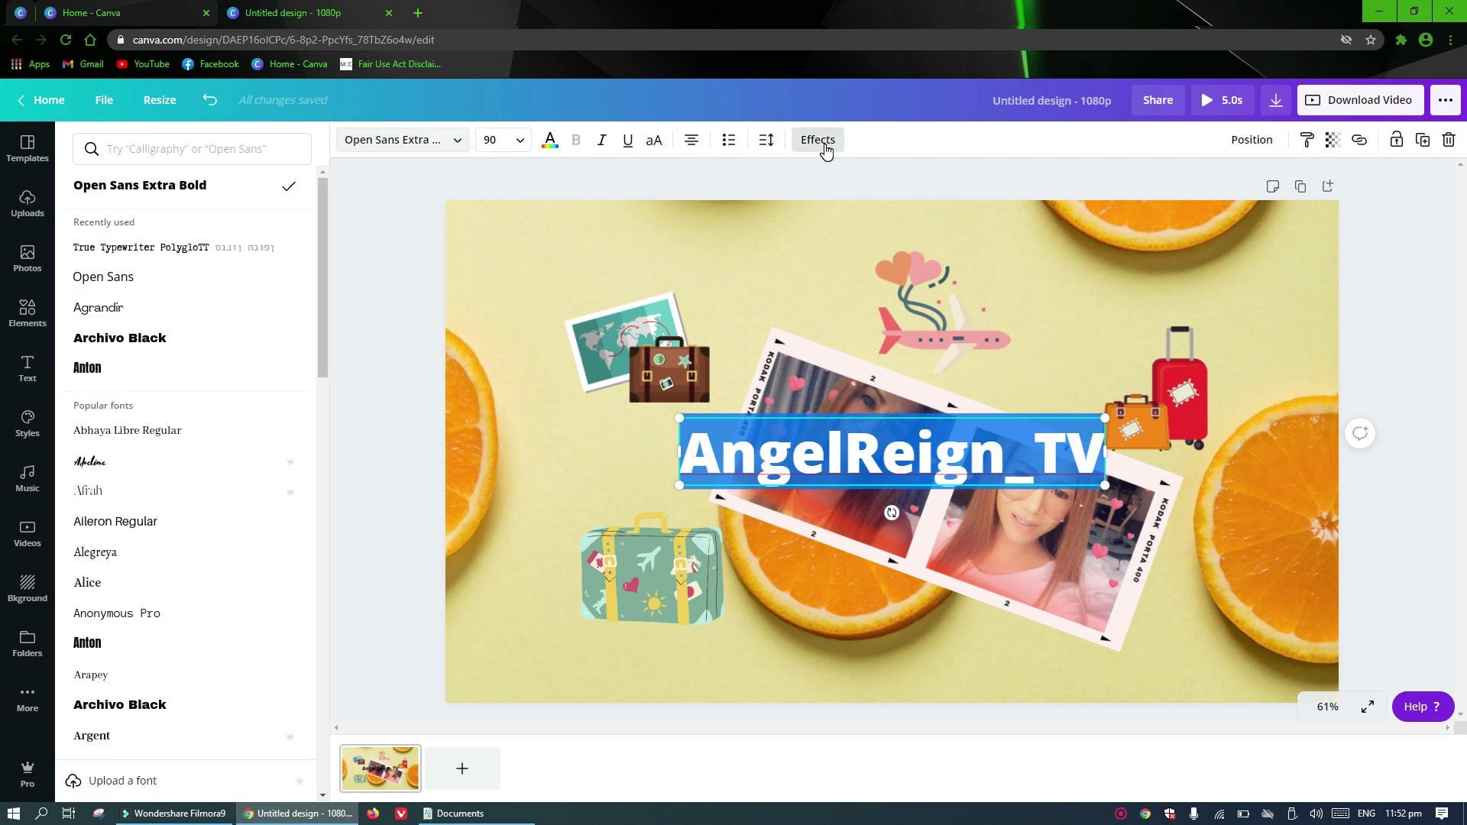
pyautogui.click(180, 248)
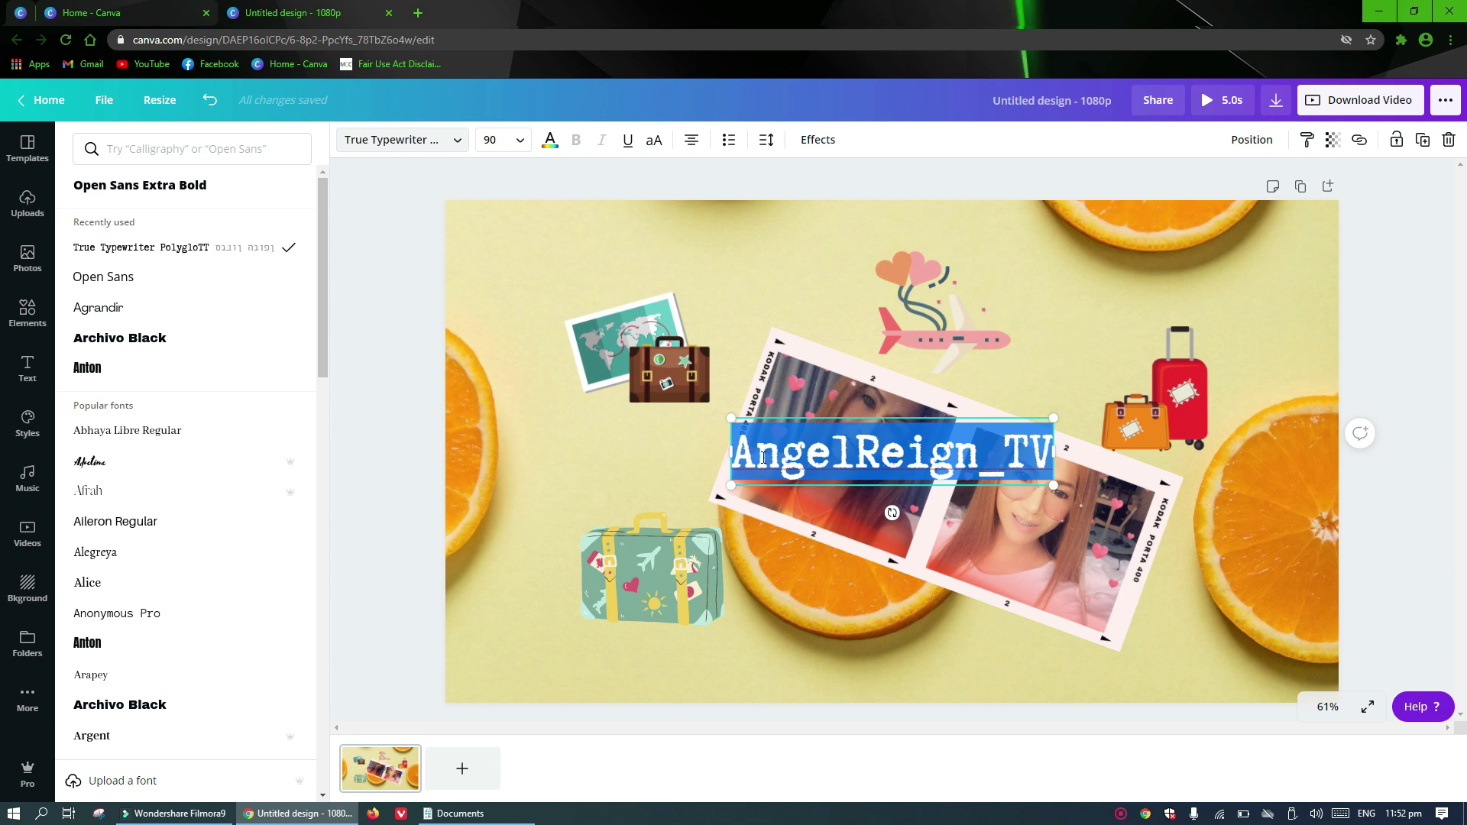
pyautogui.click(823, 439)
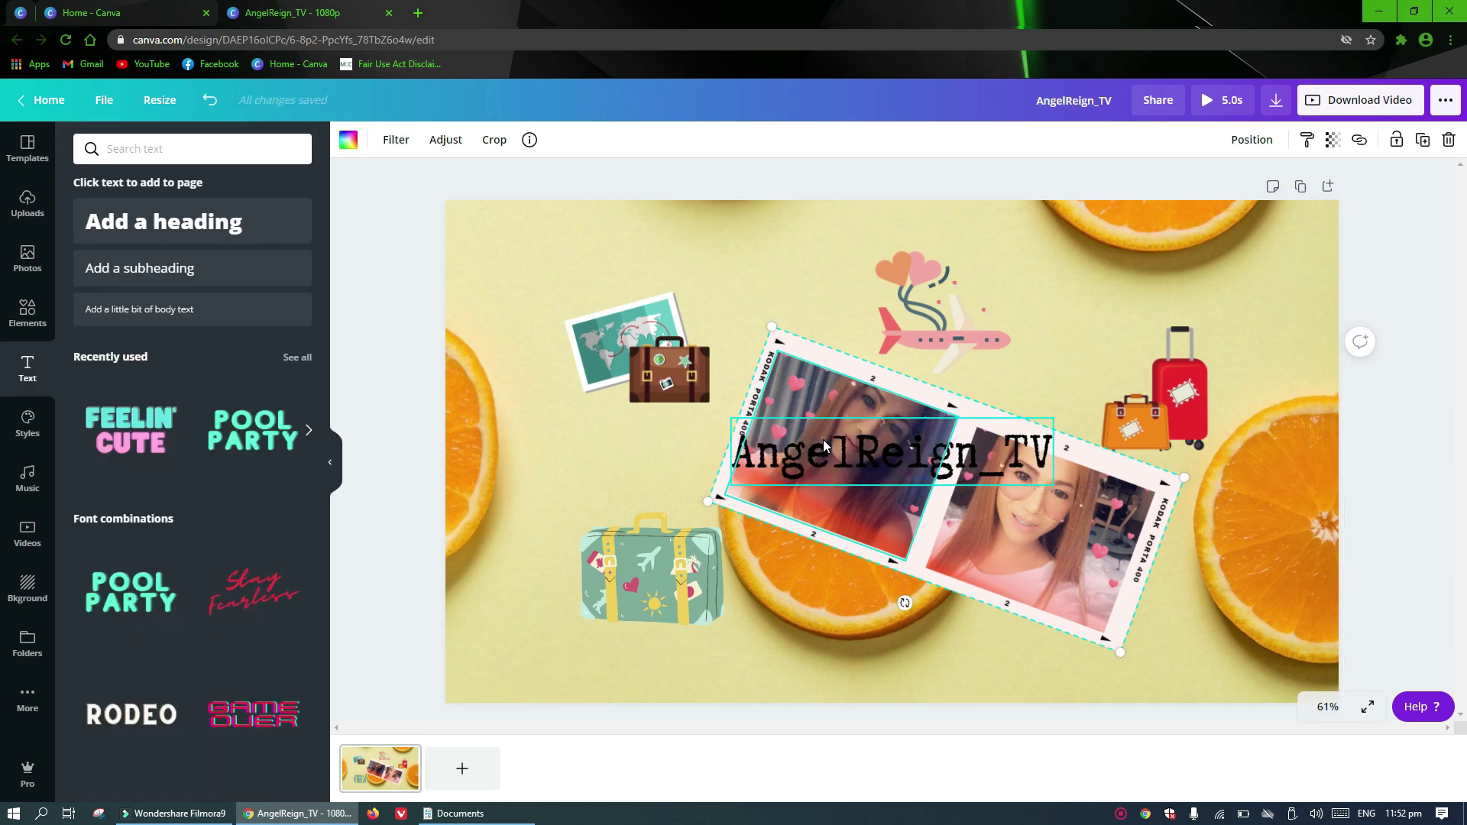
pyautogui.click(823, 439)
pyautogui.moveTo(823, 438); pyautogui.dragTo(796, 279)
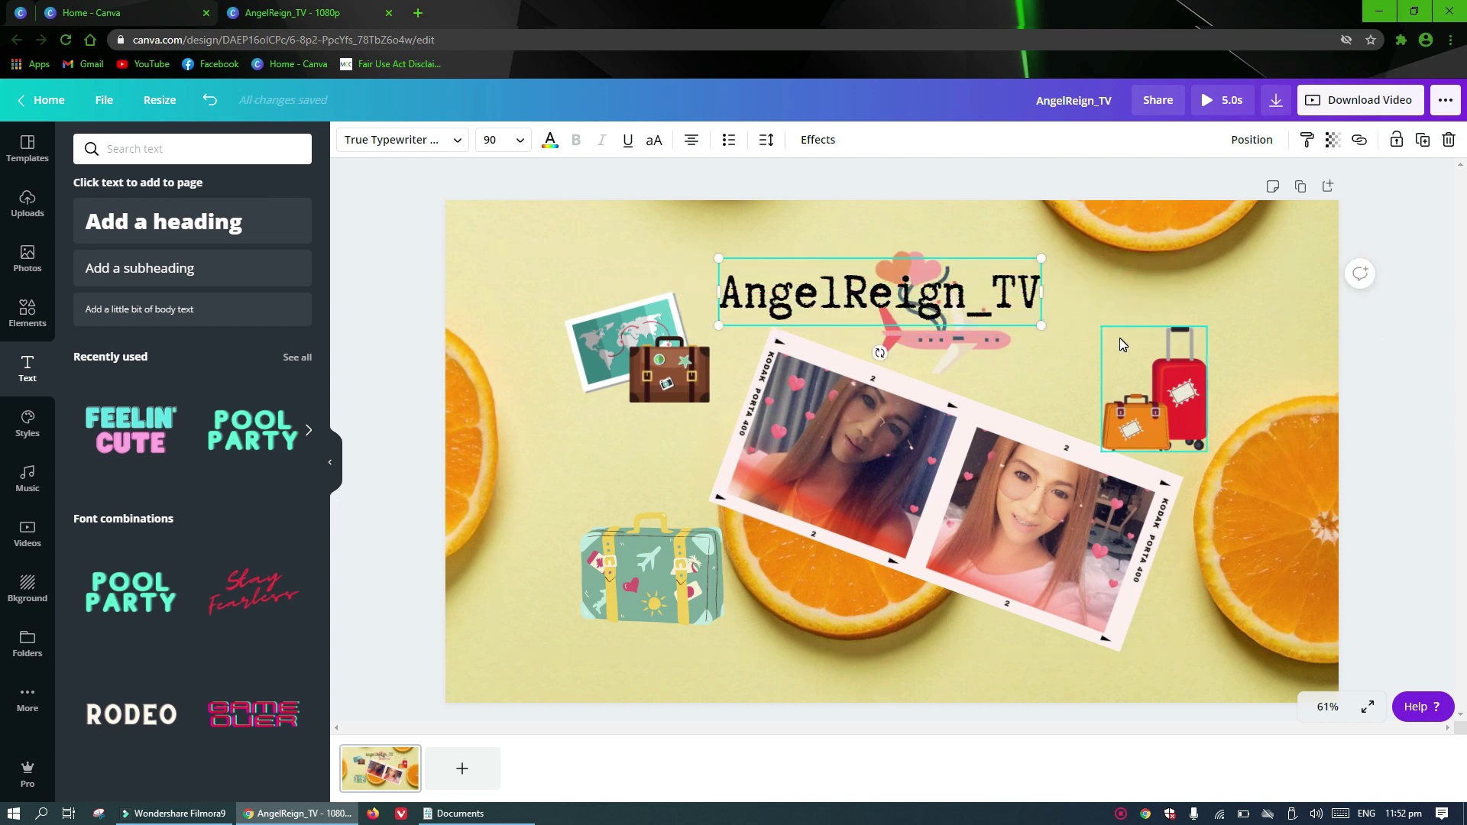
# - Try the Fade, Block and Pan page animations, and apply the Baseline animation to the page
pyautogui.click(1372, 376)
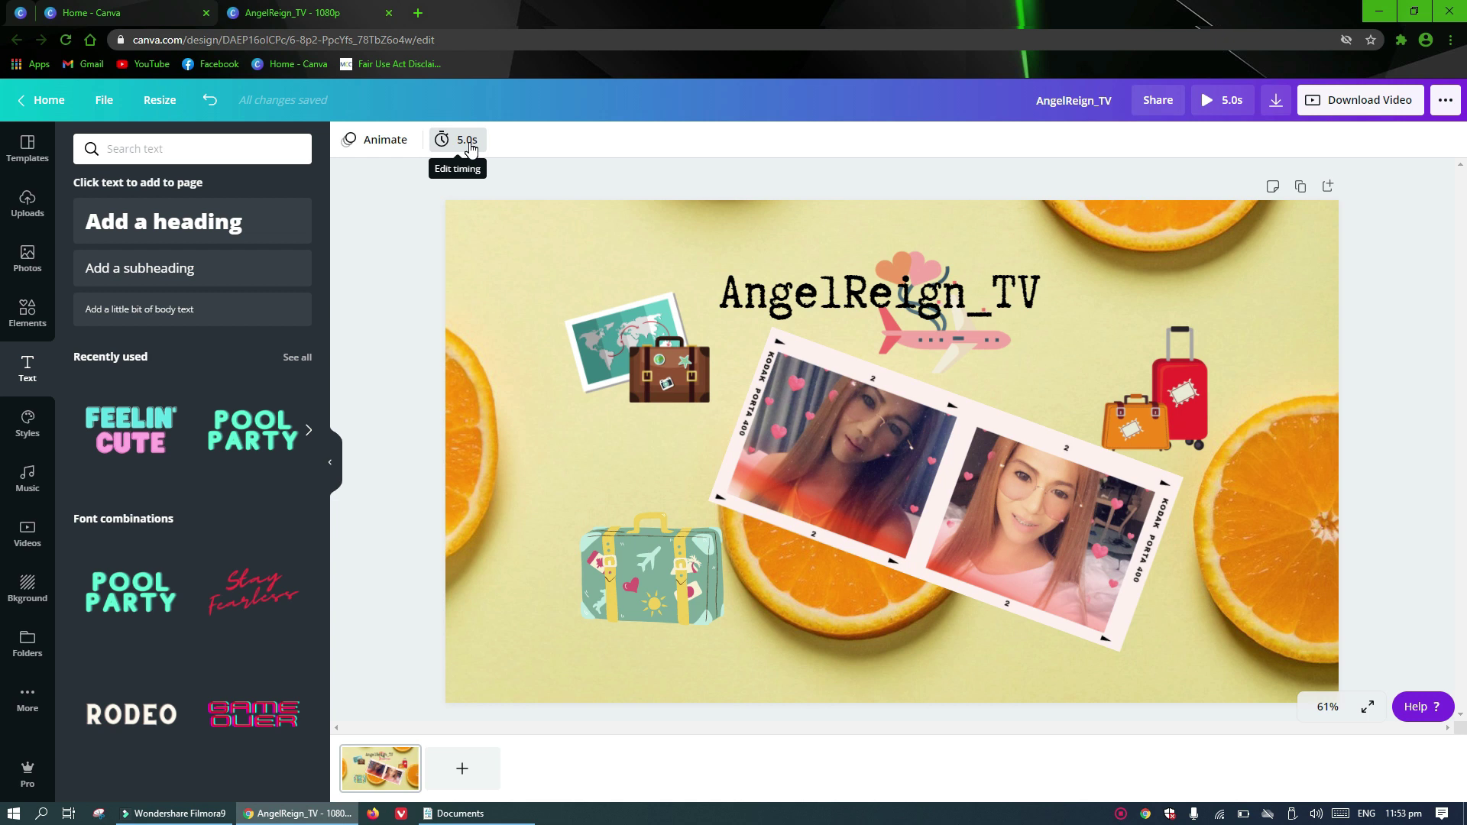
pyautogui.click(382, 141)
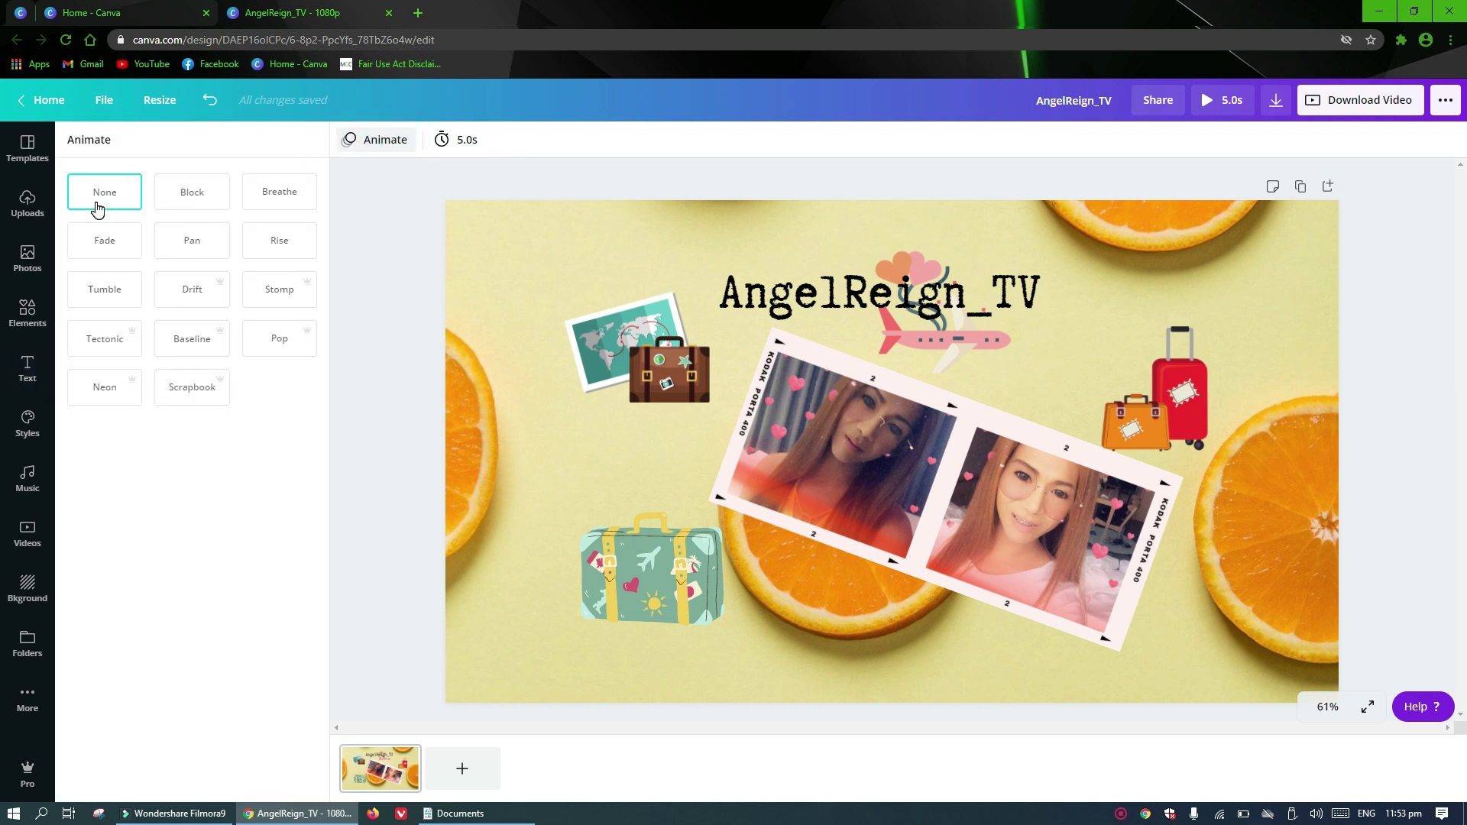
pyautogui.click(105, 243)
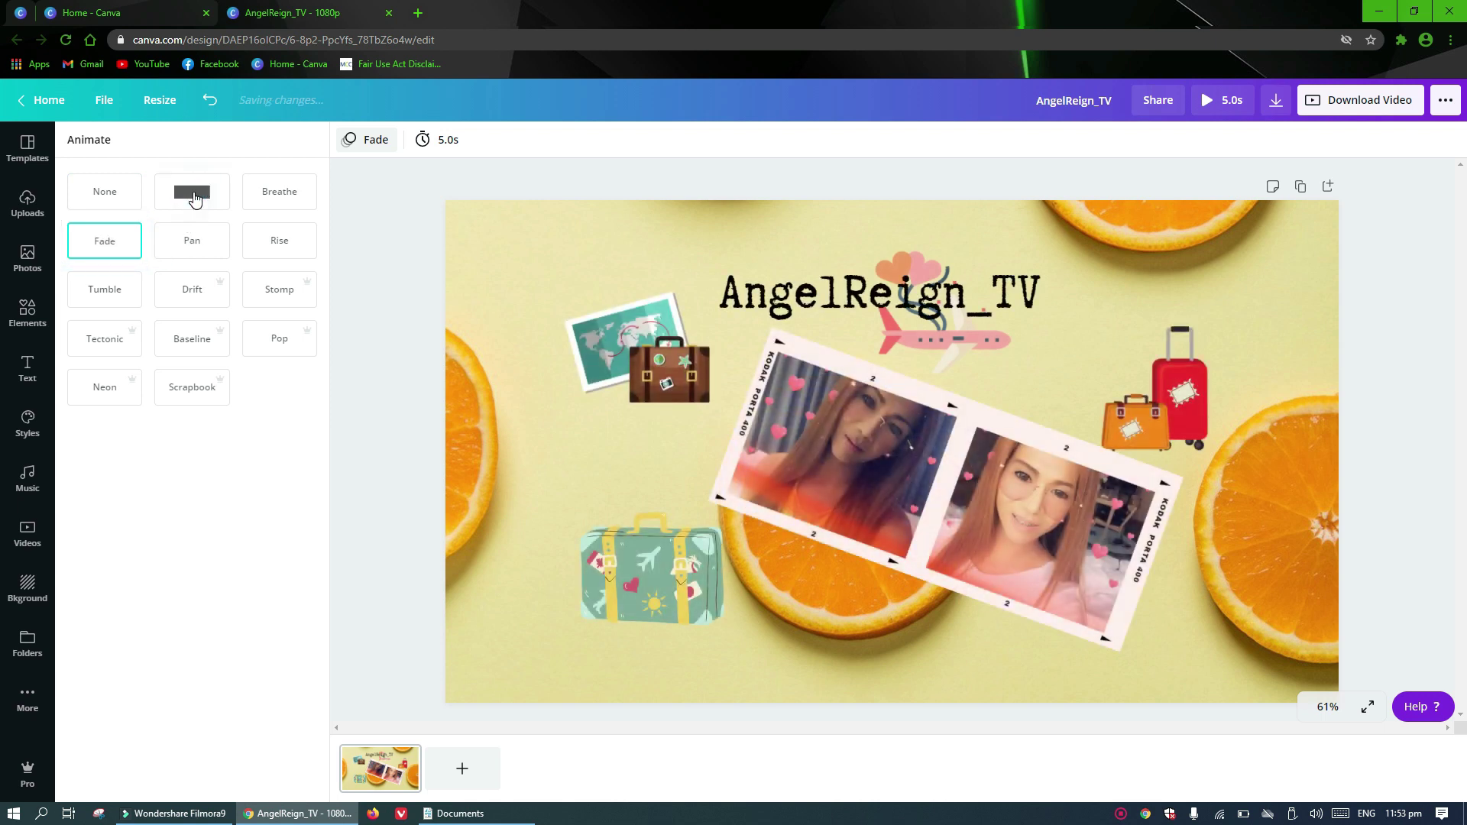
pyautogui.click(194, 201)
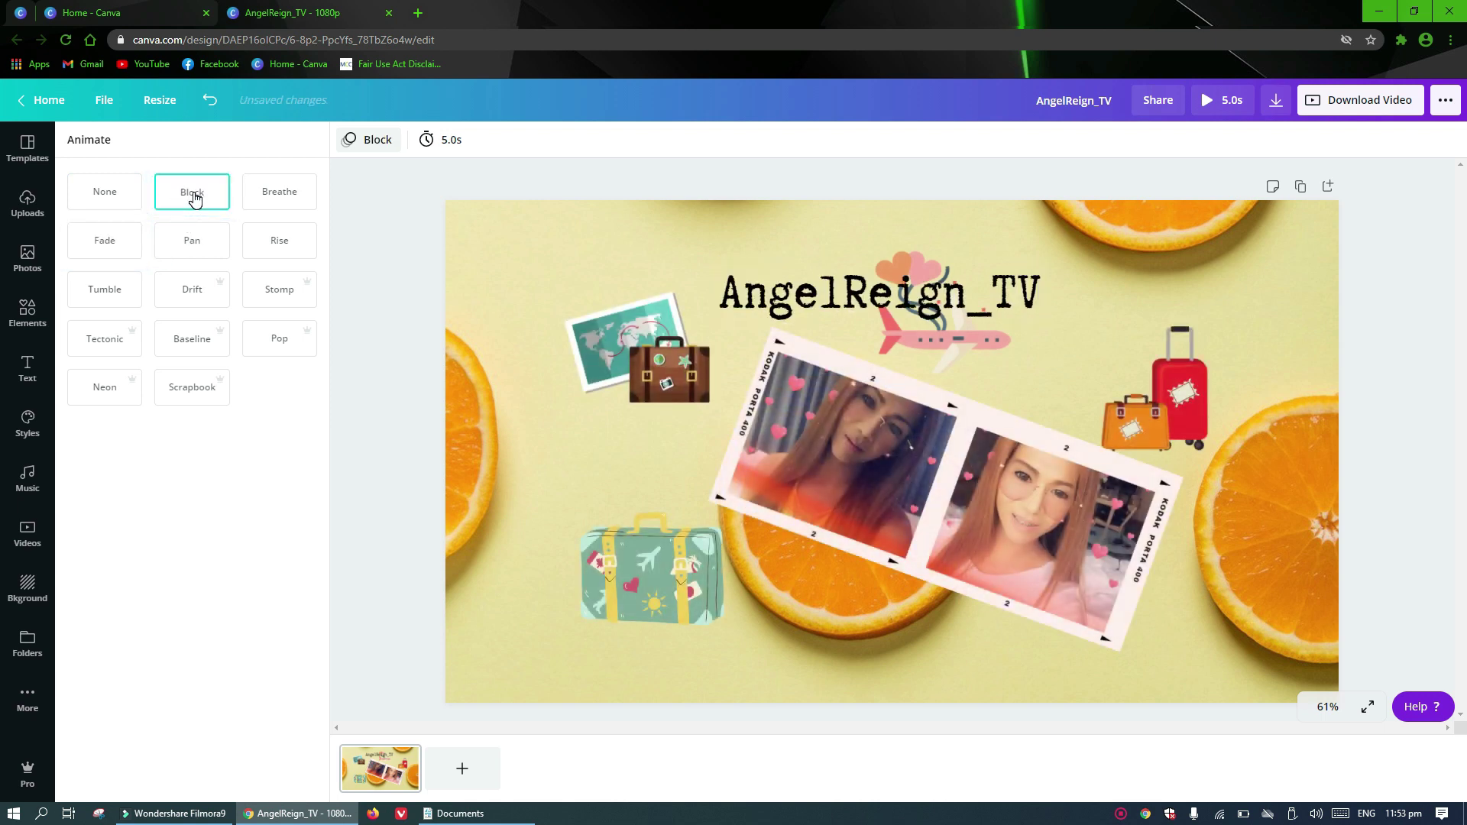
pyautogui.click(201, 247)
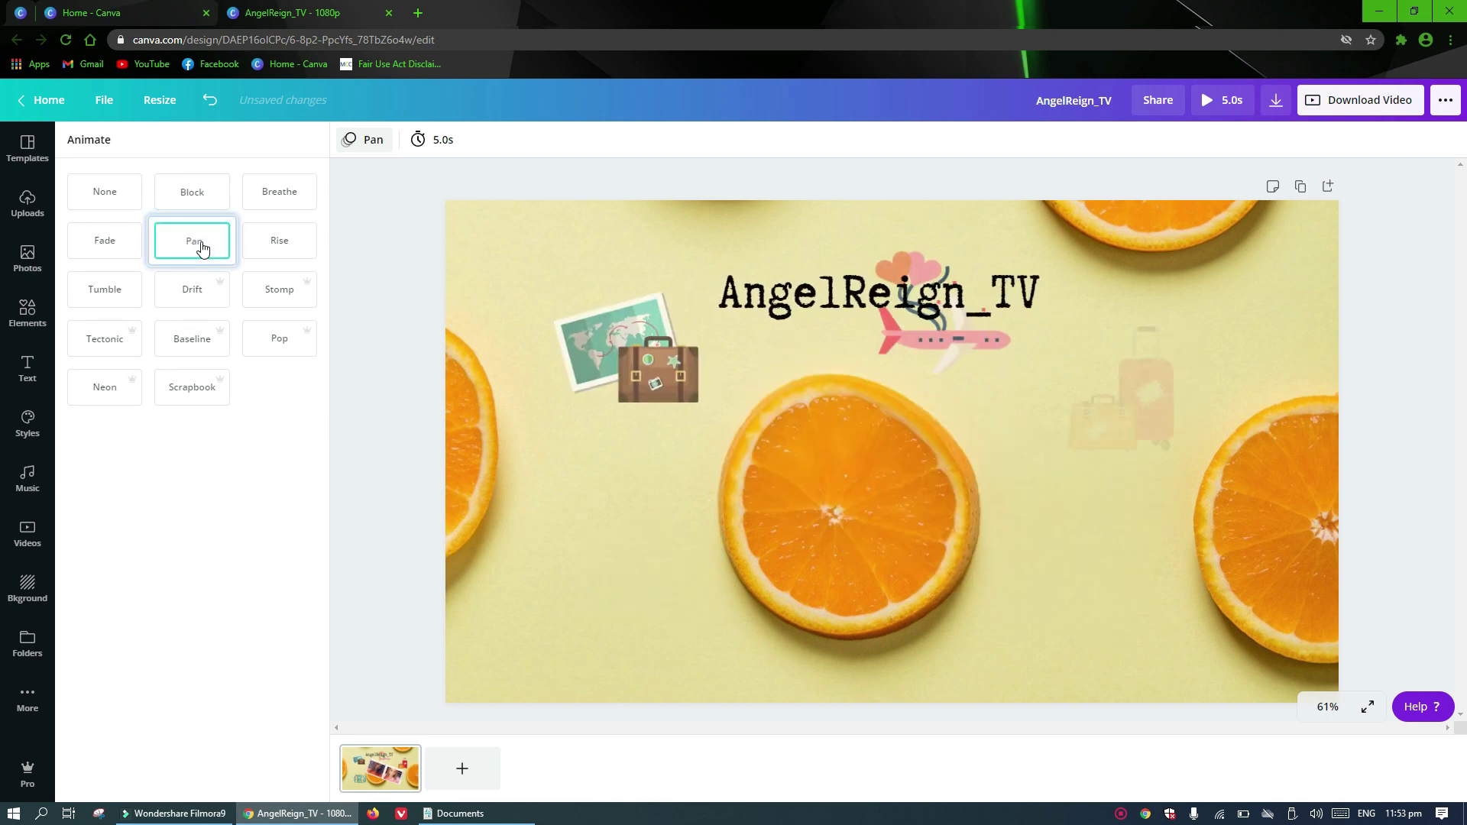
pyautogui.click(203, 349)
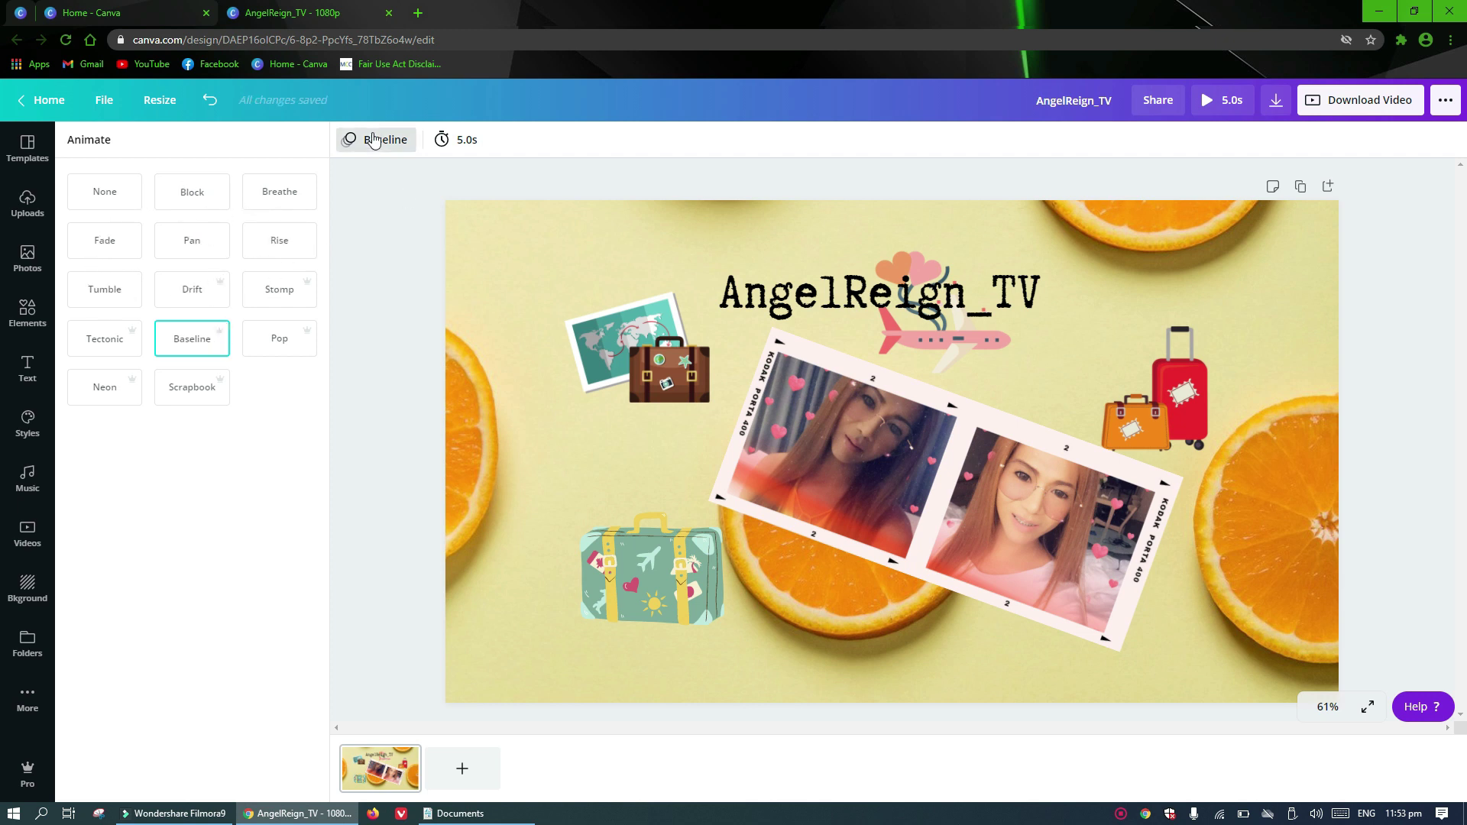
# - Set the page timing to 3 seconds and play a preview of the animated design
pyautogui.click(459, 141)
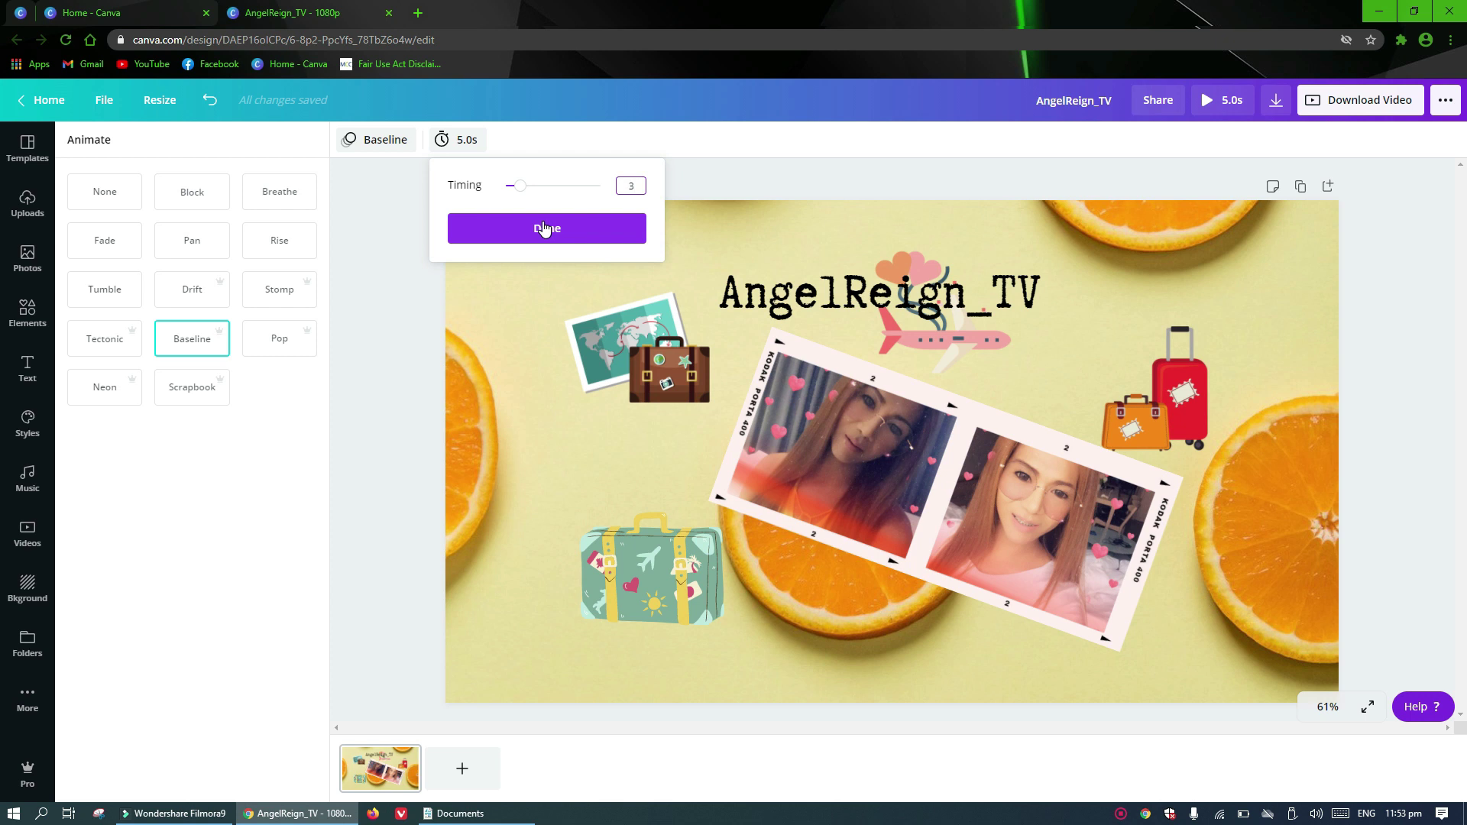
pyautogui.click(544, 229)
pyautogui.click(560, 229)
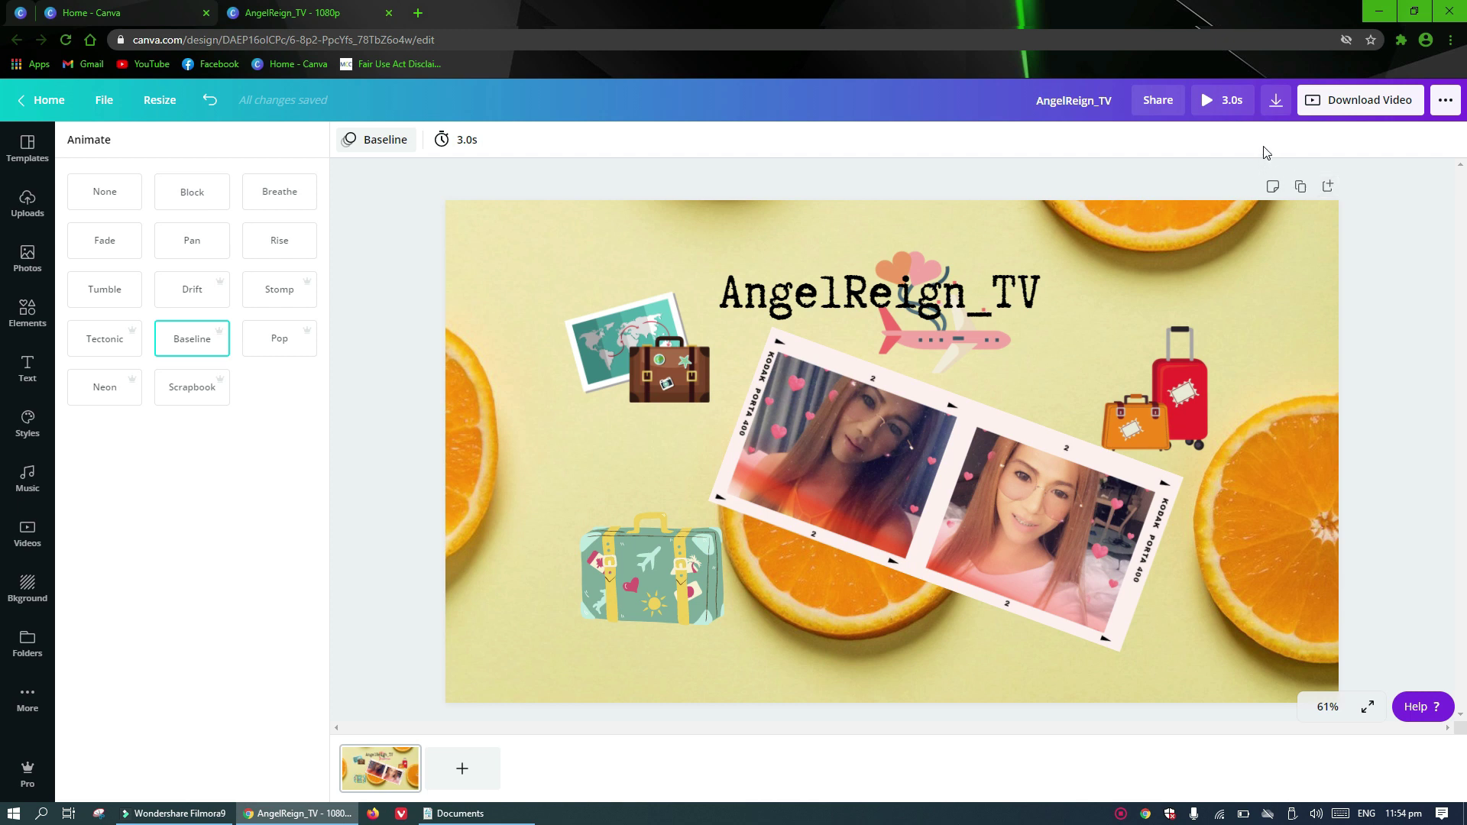
pyautogui.click(1226, 106)
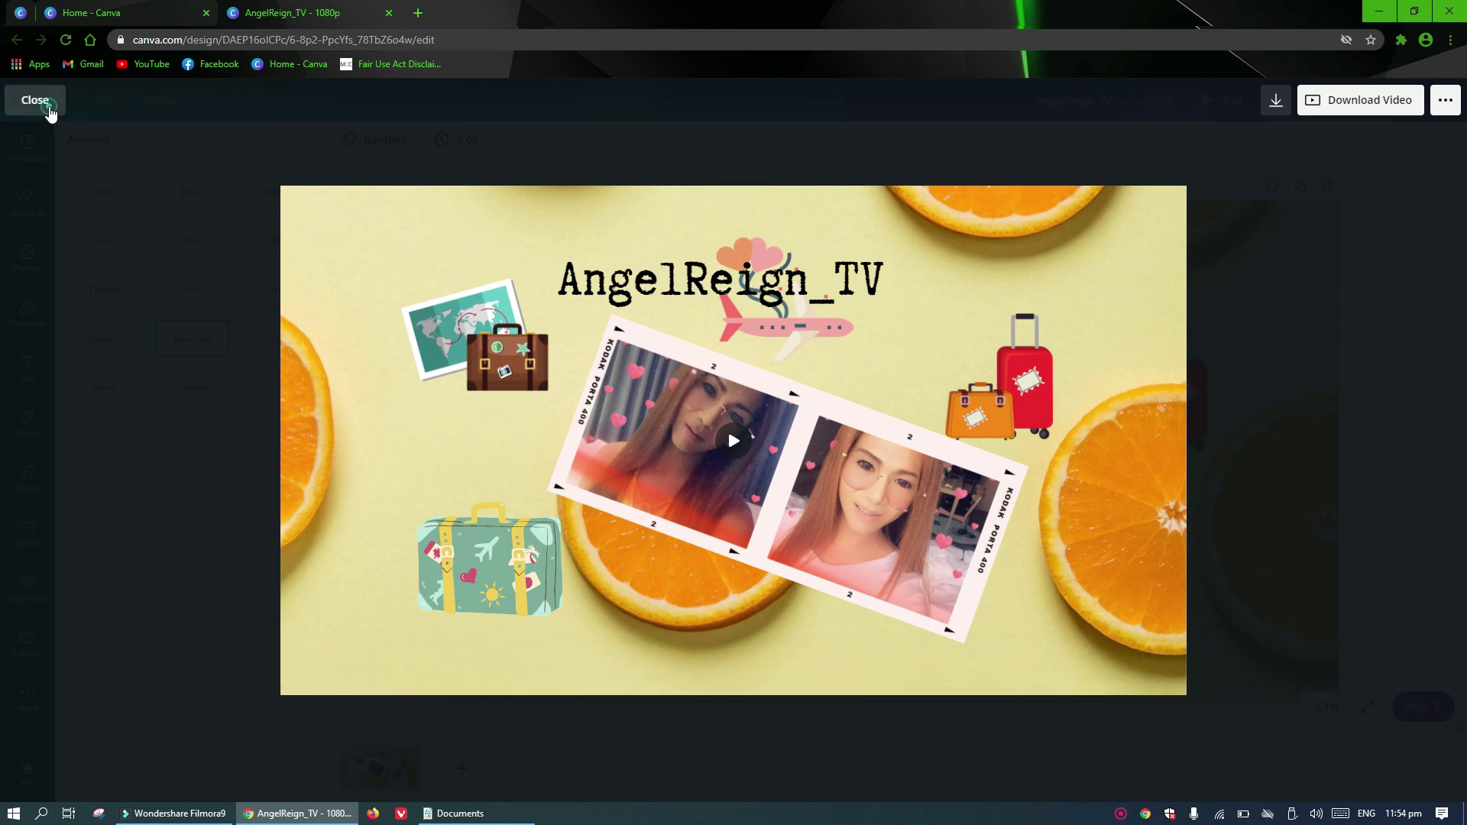
pyautogui.click(50, 113)
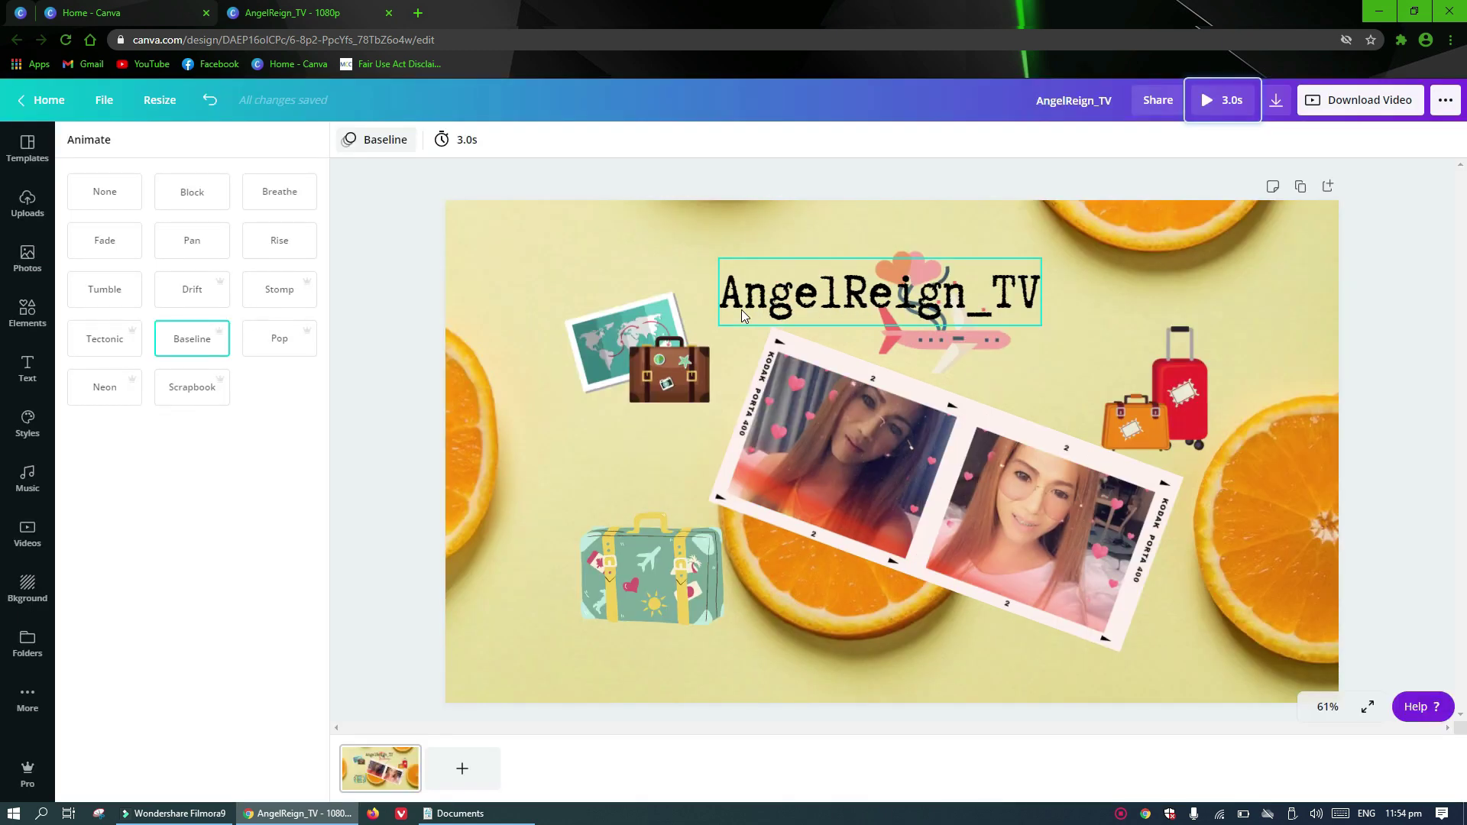
# - Duplicate the page and move the film strip on page 2 left, partly past the page's left edge
pyautogui.click(1301, 188)
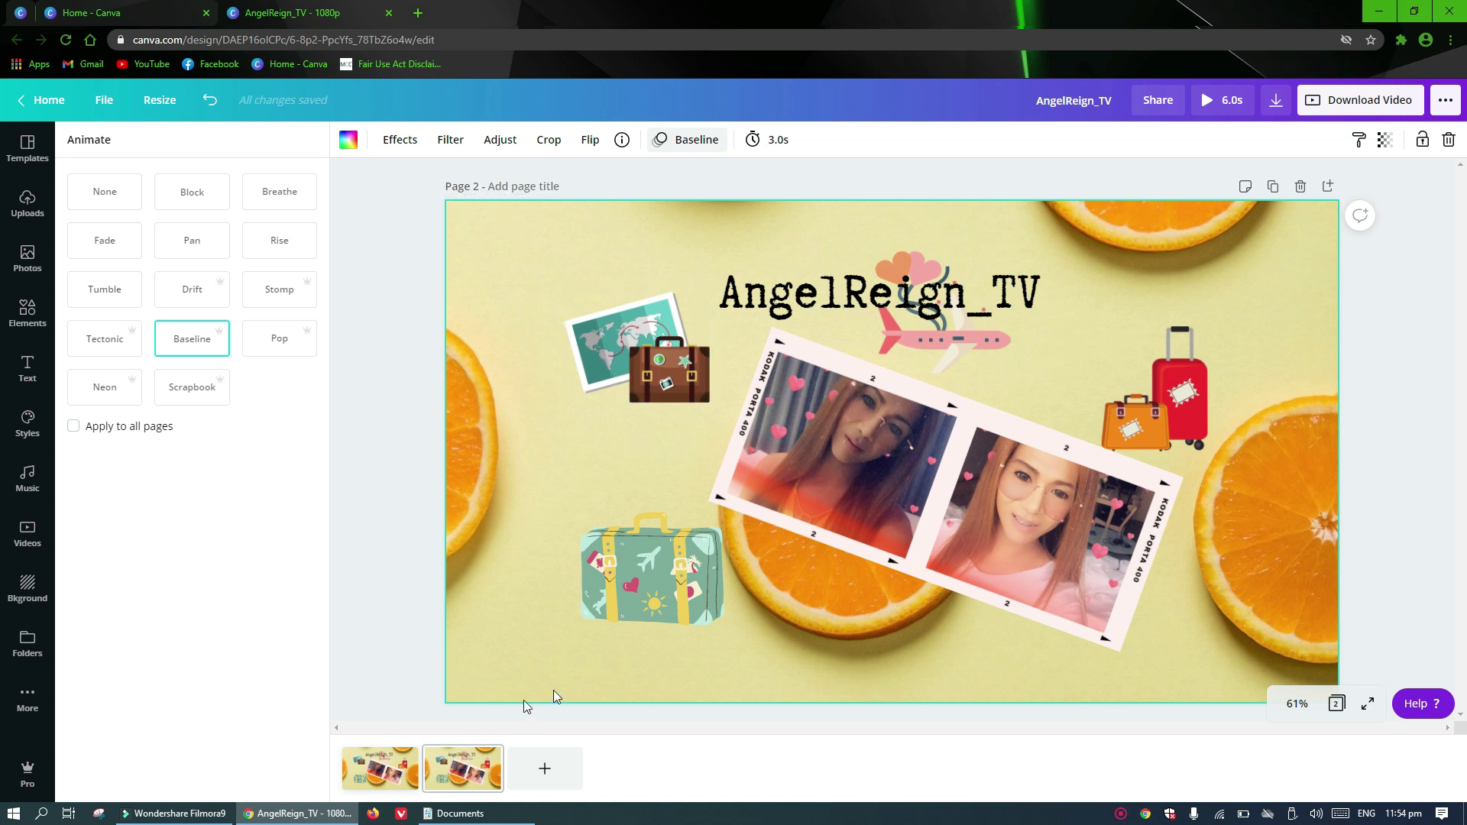
pyautogui.click(464, 768)
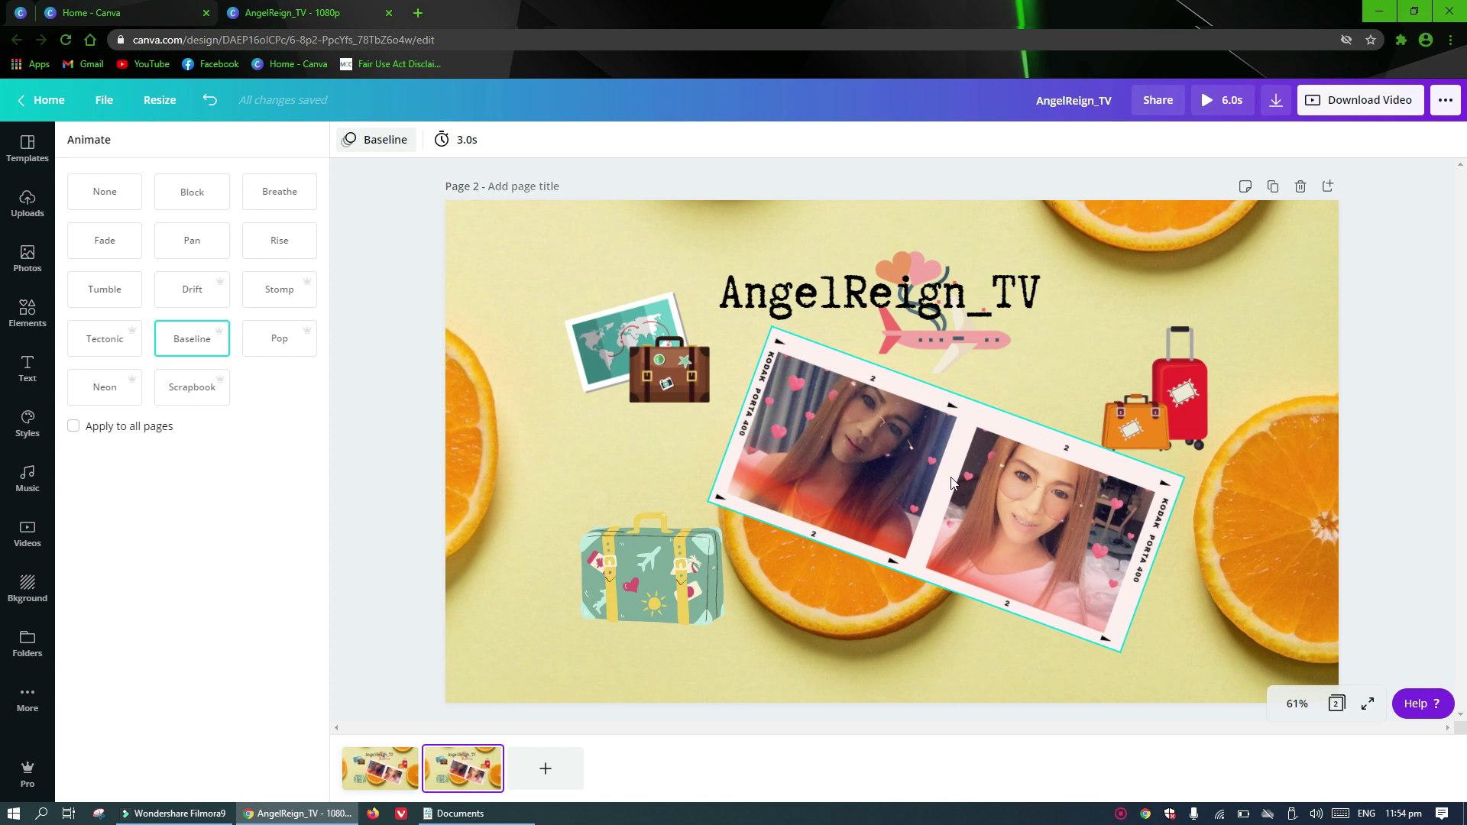
pyautogui.click(877, 476)
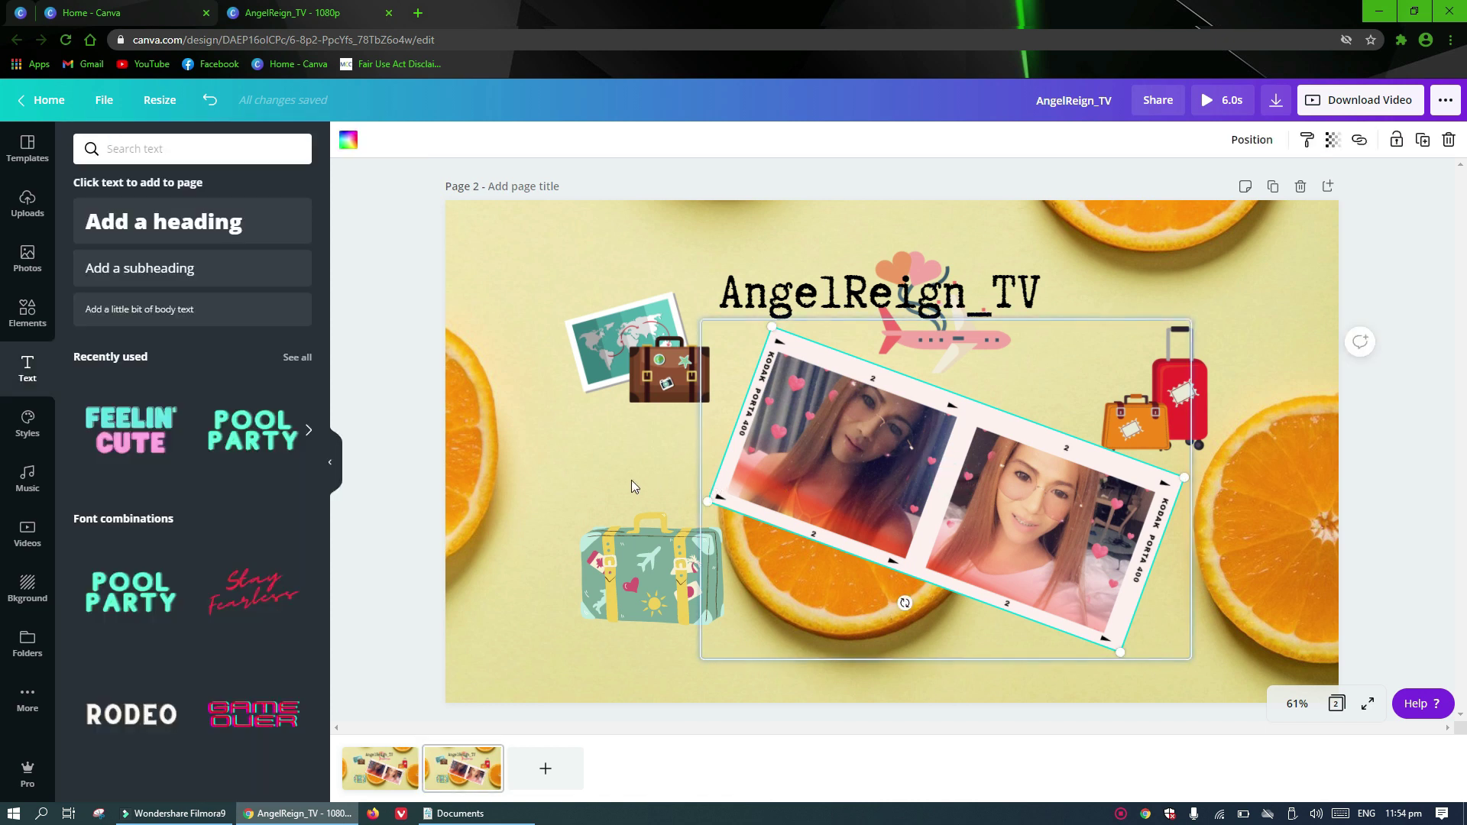
pyautogui.moveTo(907, 502); pyautogui.dragTo(603, 481)
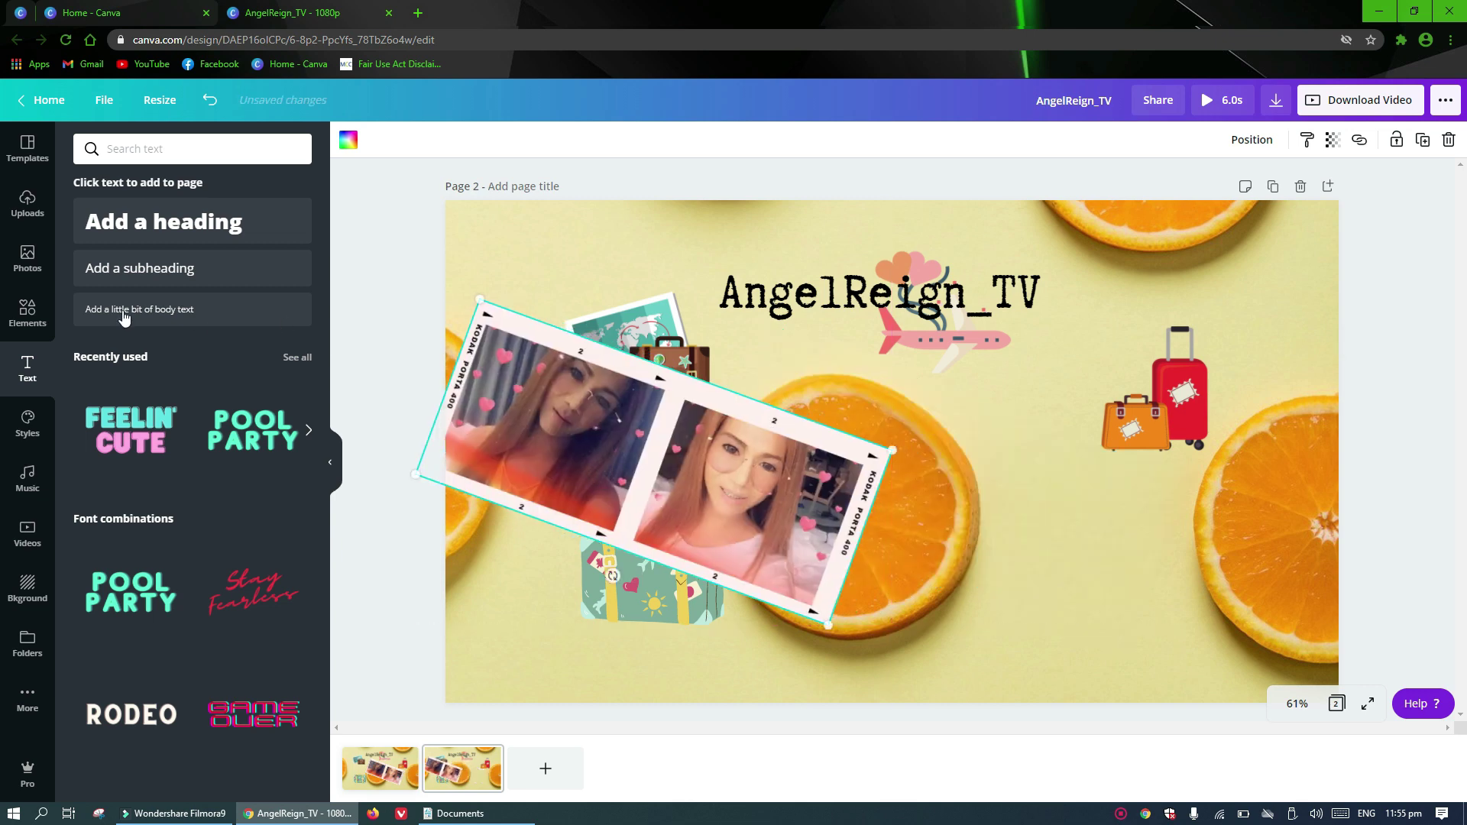
# - Add the uploaded photo of the woman in a yellow top to page 2 and delete the film strip
pyautogui.click(28, 258)
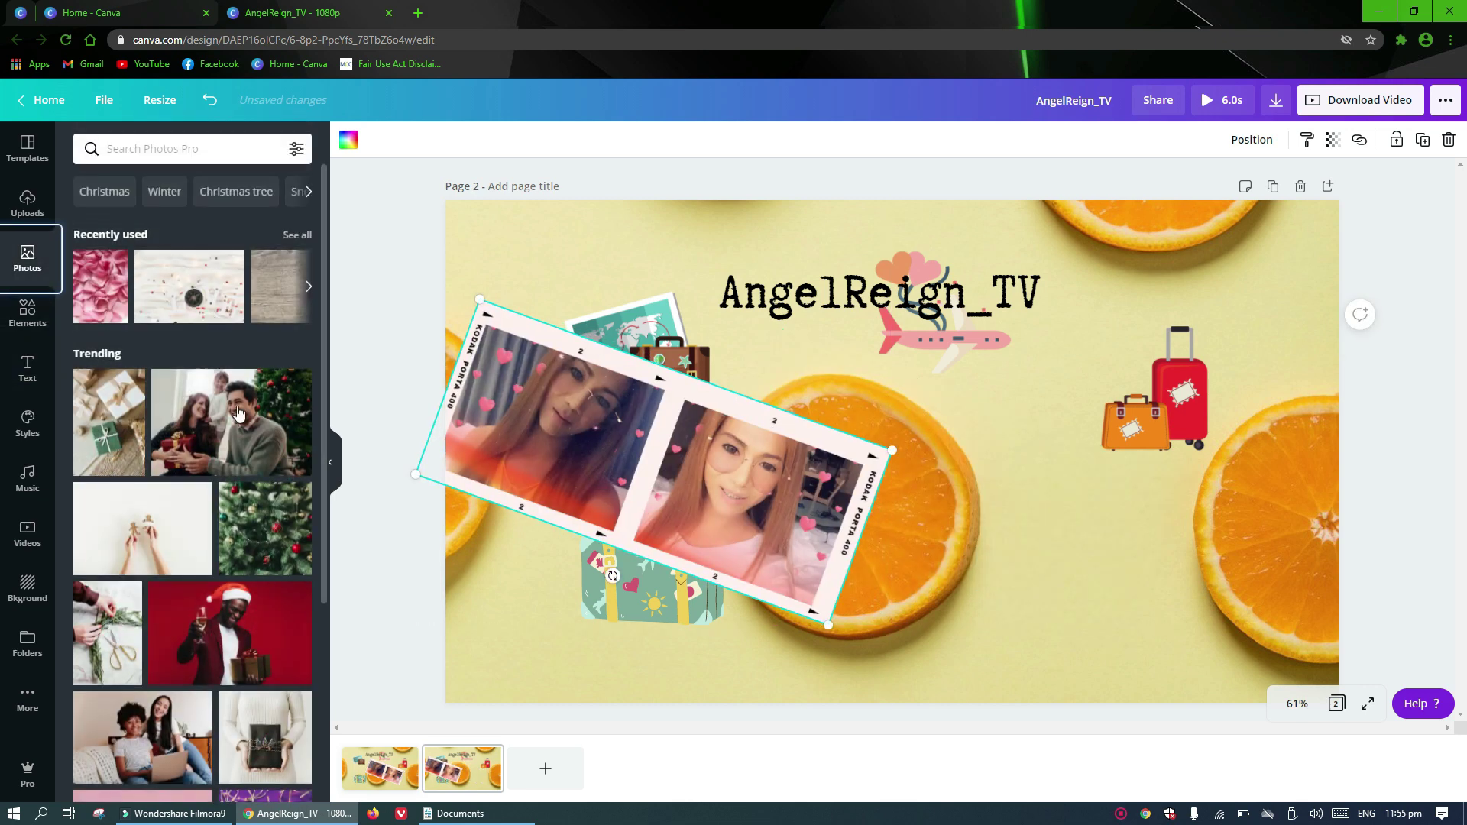
pyautogui.click(34, 207)
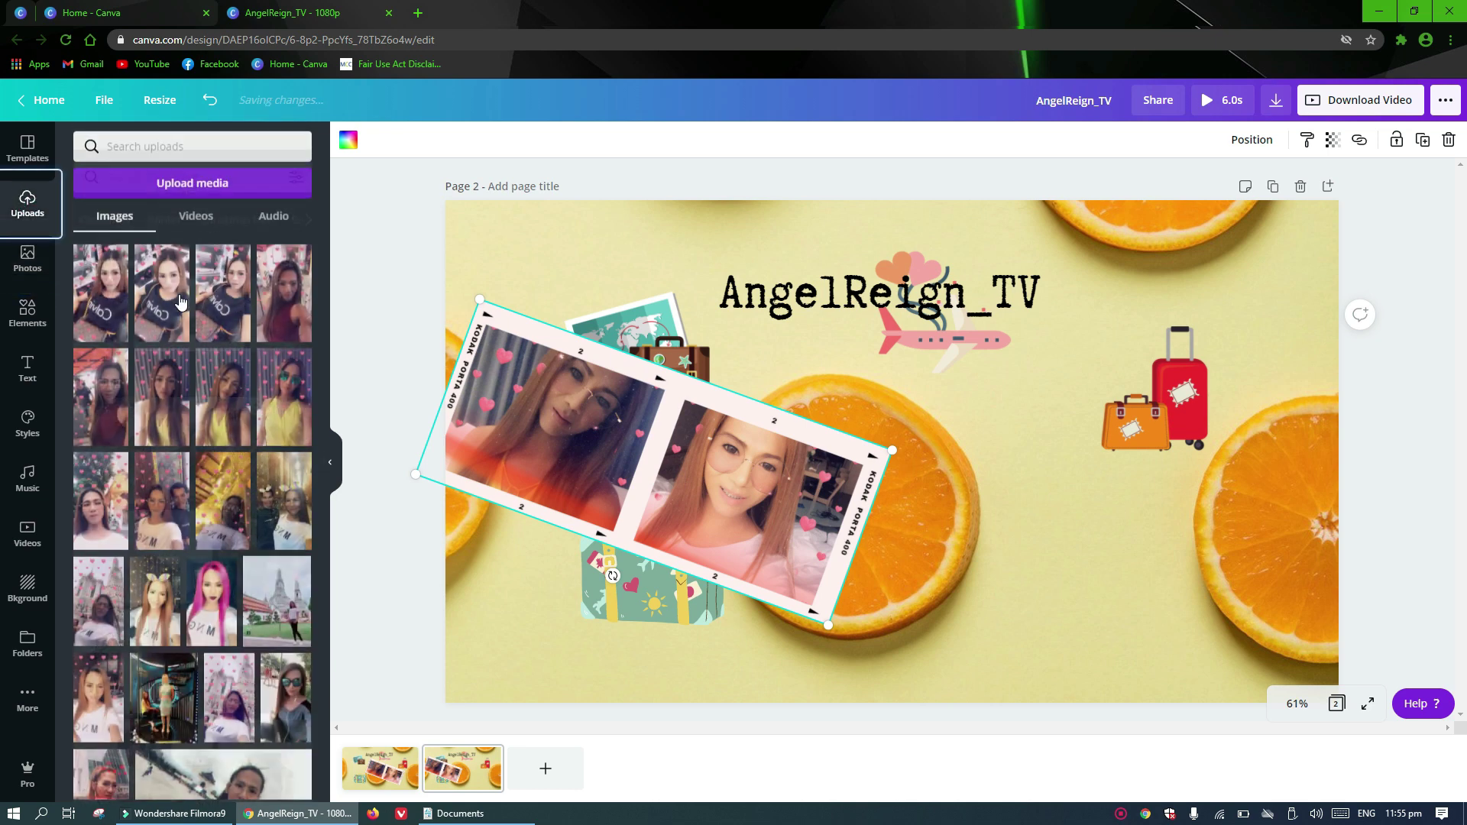
pyautogui.click(159, 418)
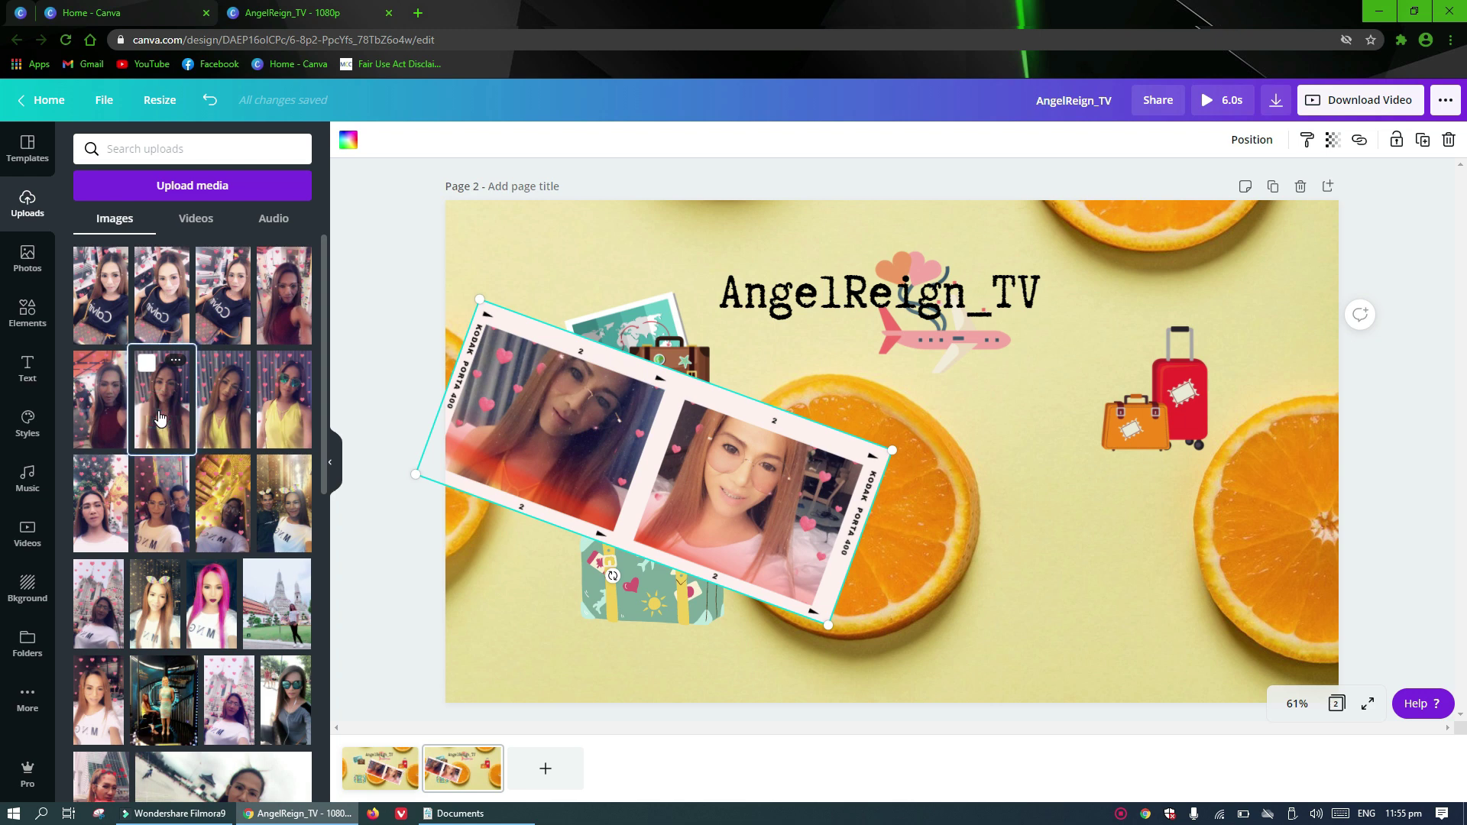
pyautogui.click(558, 411)
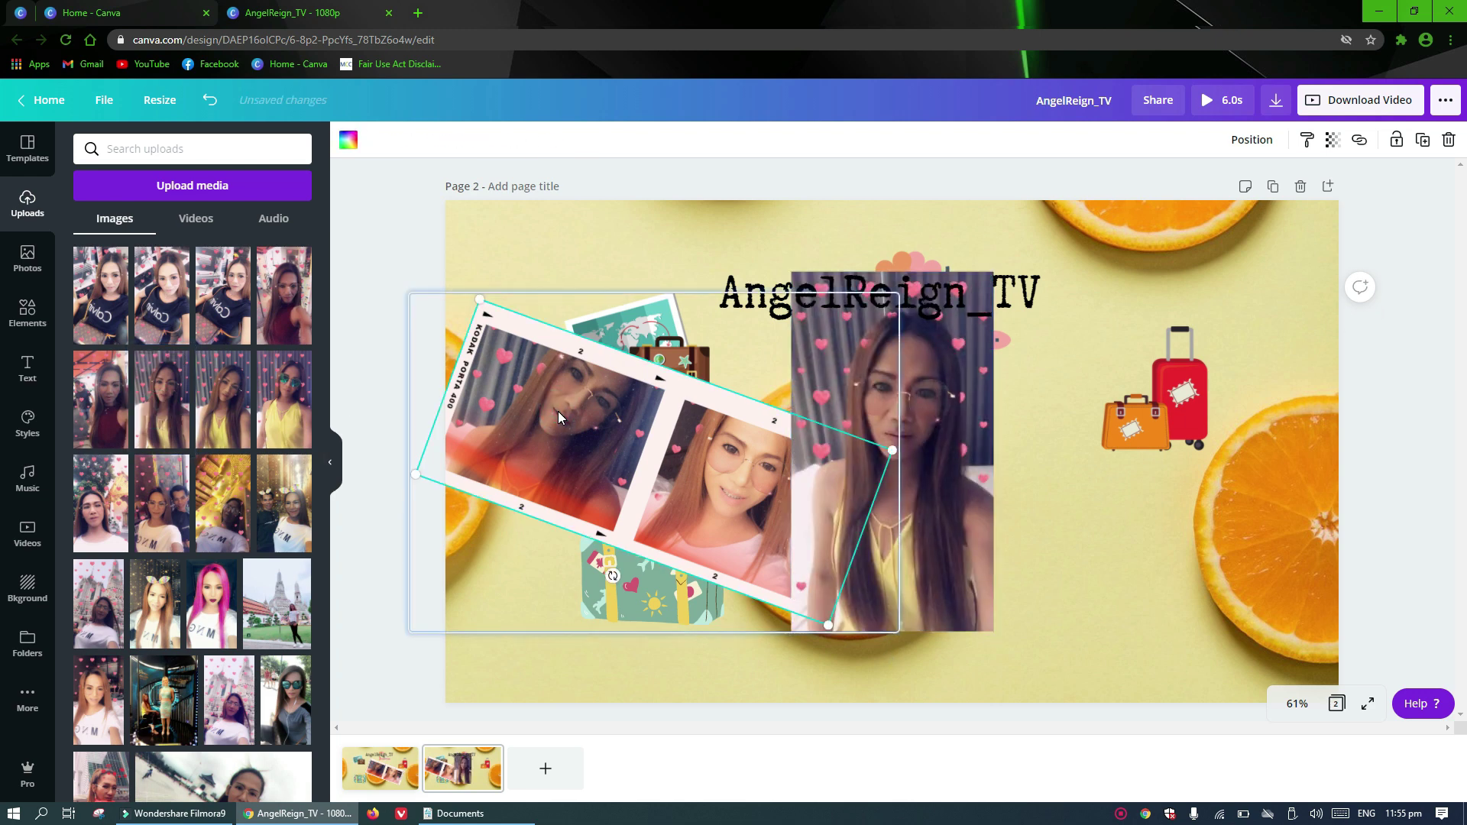
pyautogui.press('Delete')
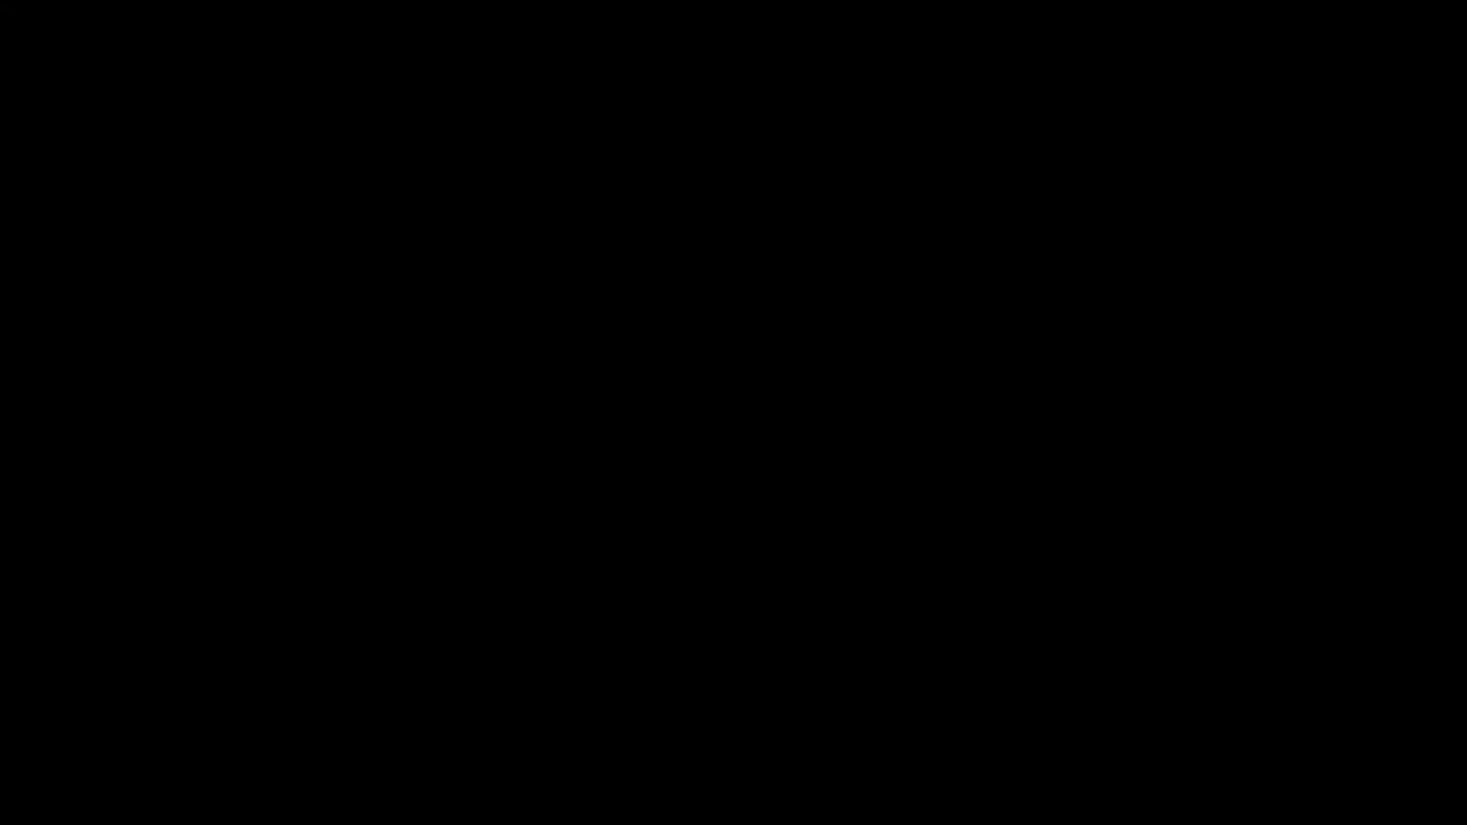
pyautogui.press('Delete')
# - Shrink the yellow-top photo and move it beside the right edge of the central orange slice
pyautogui.click(846, 410)
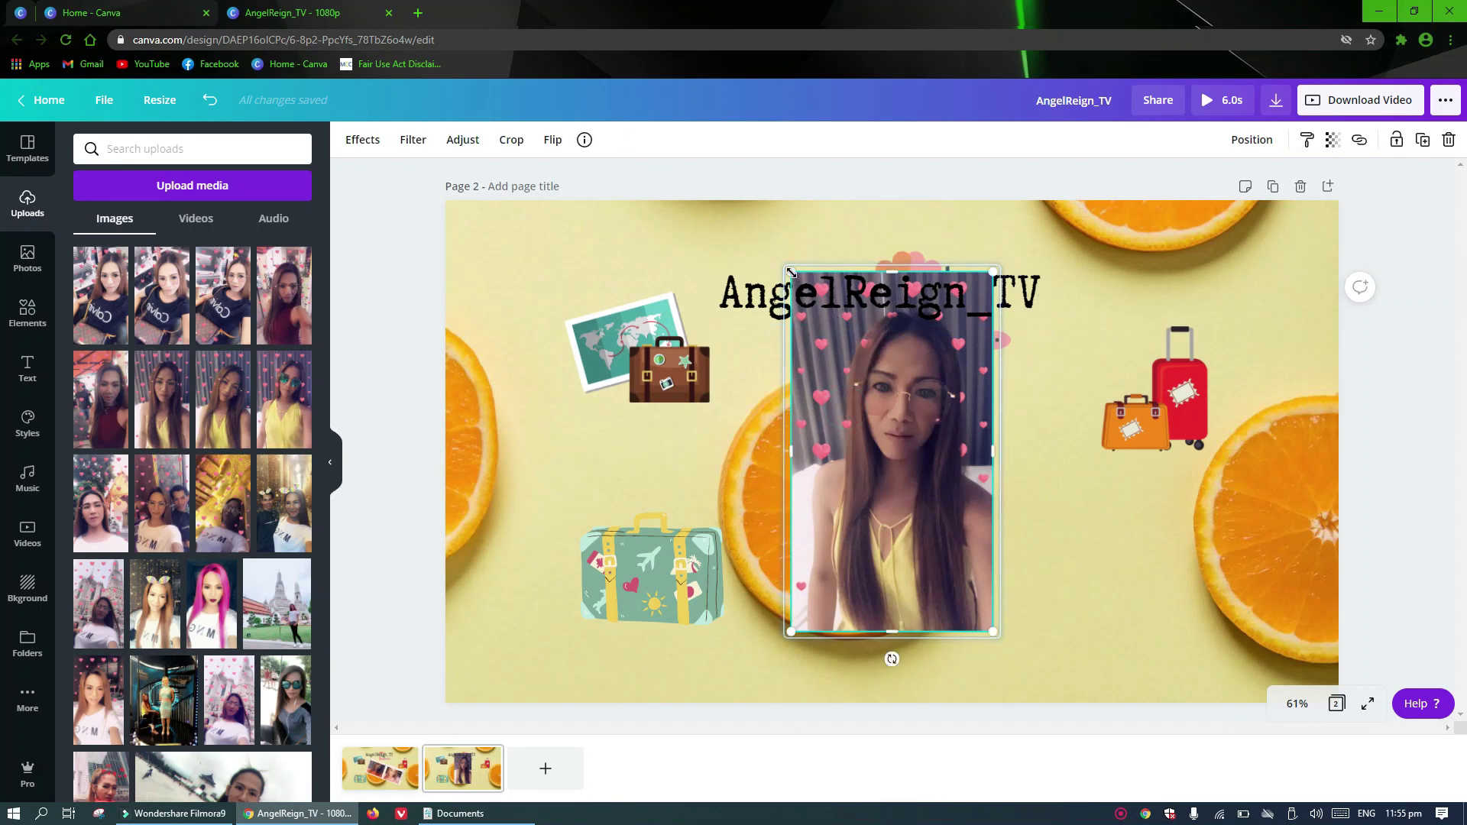
pyautogui.moveTo(855, 351); pyautogui.dragTo(864, 402)
pyautogui.click(945, 512)
pyautogui.moveTo(945, 512); pyautogui.dragTo(1034, 500)
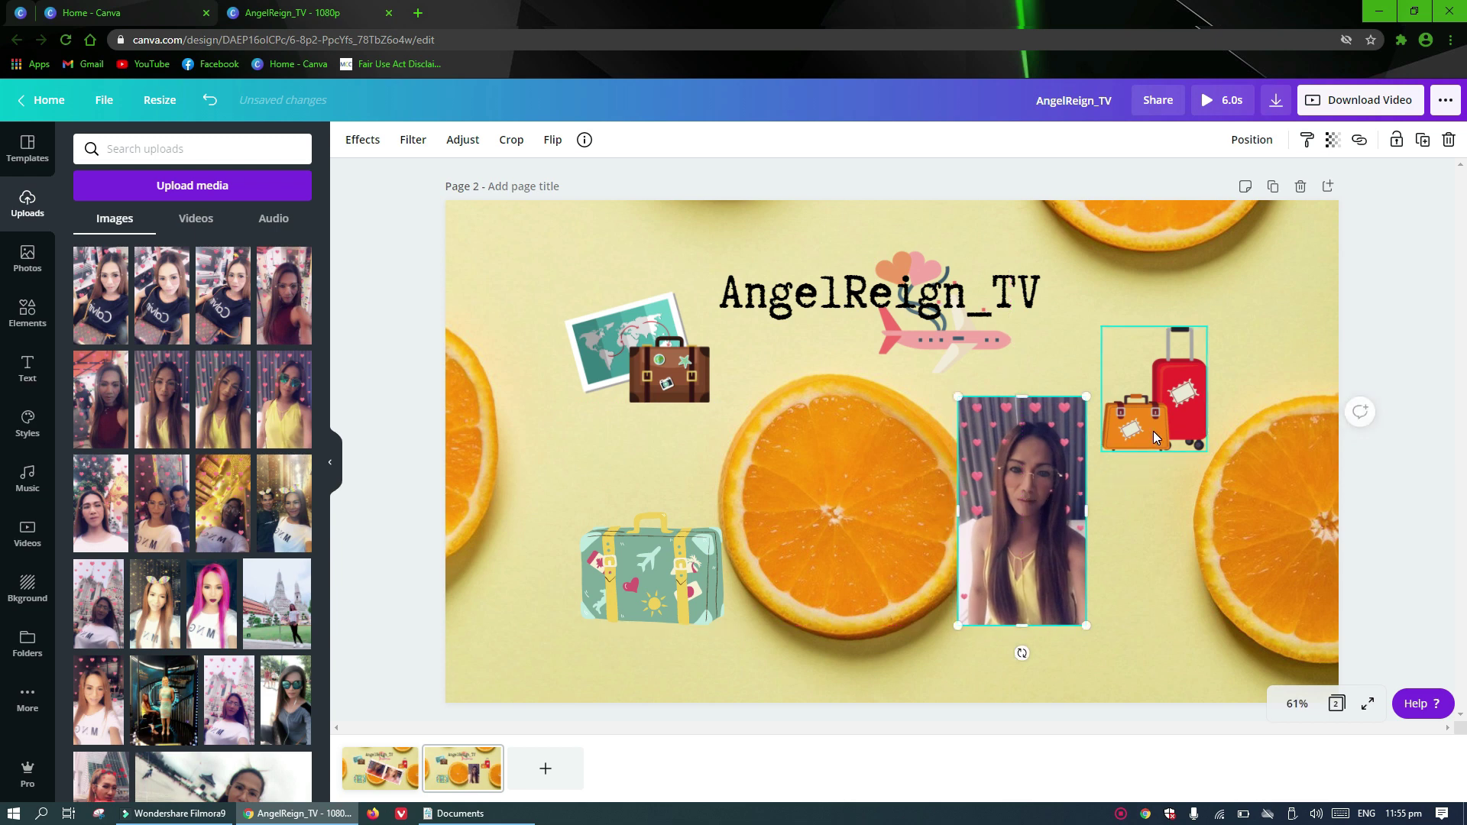
# - Group the red and orange luggage and the airplane with the other travel graphics on the left, and move the heading to the upper right
pyautogui.click(1155, 437)
pyautogui.moveTo(899, 466); pyautogui.dragTo(604, 501)
pyautogui.moveTo(562, 519); pyautogui.dragTo(547, 523)
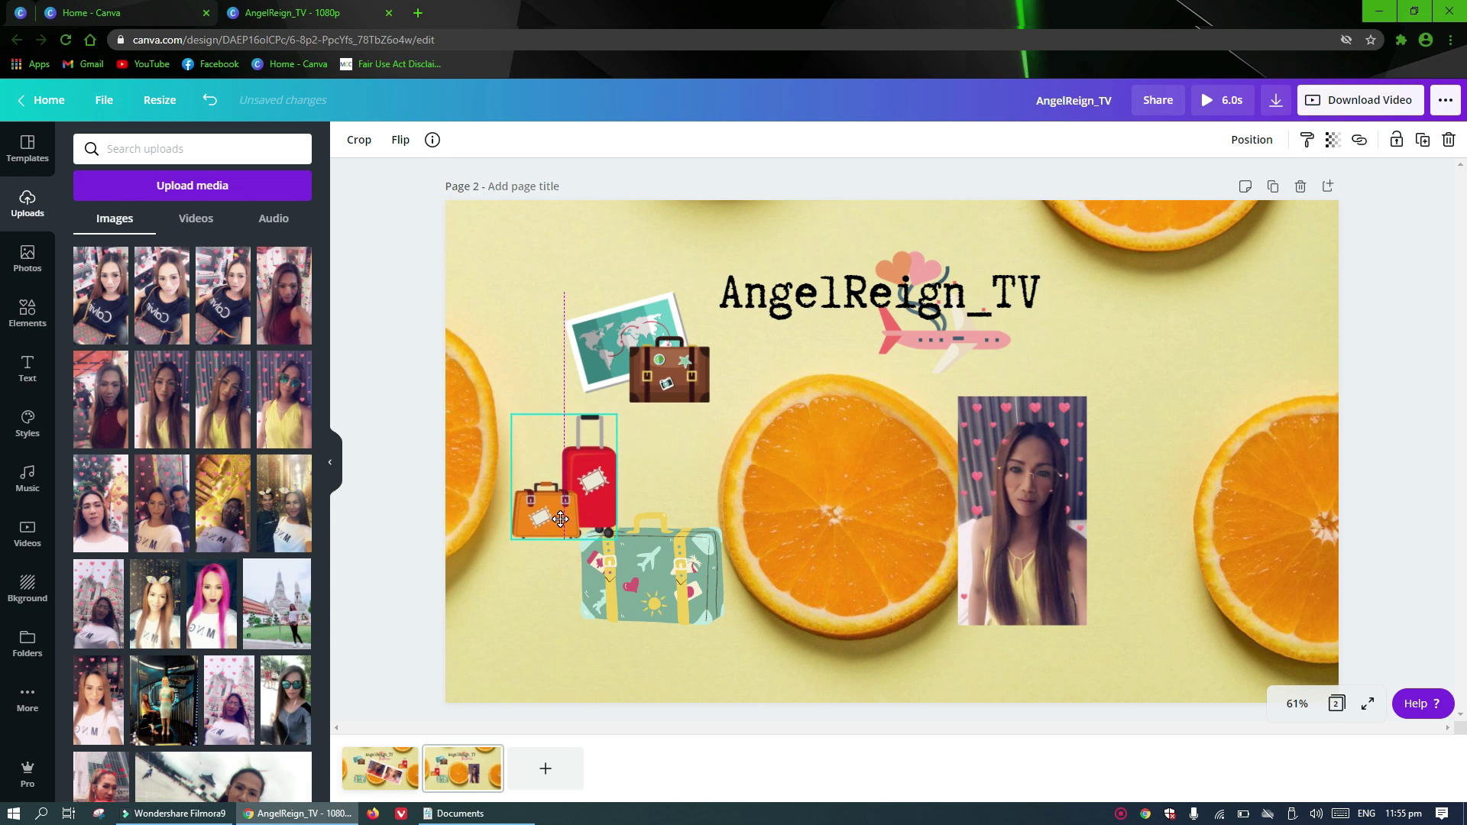
pyautogui.moveTo(947, 340); pyautogui.dragTo(728, 485)
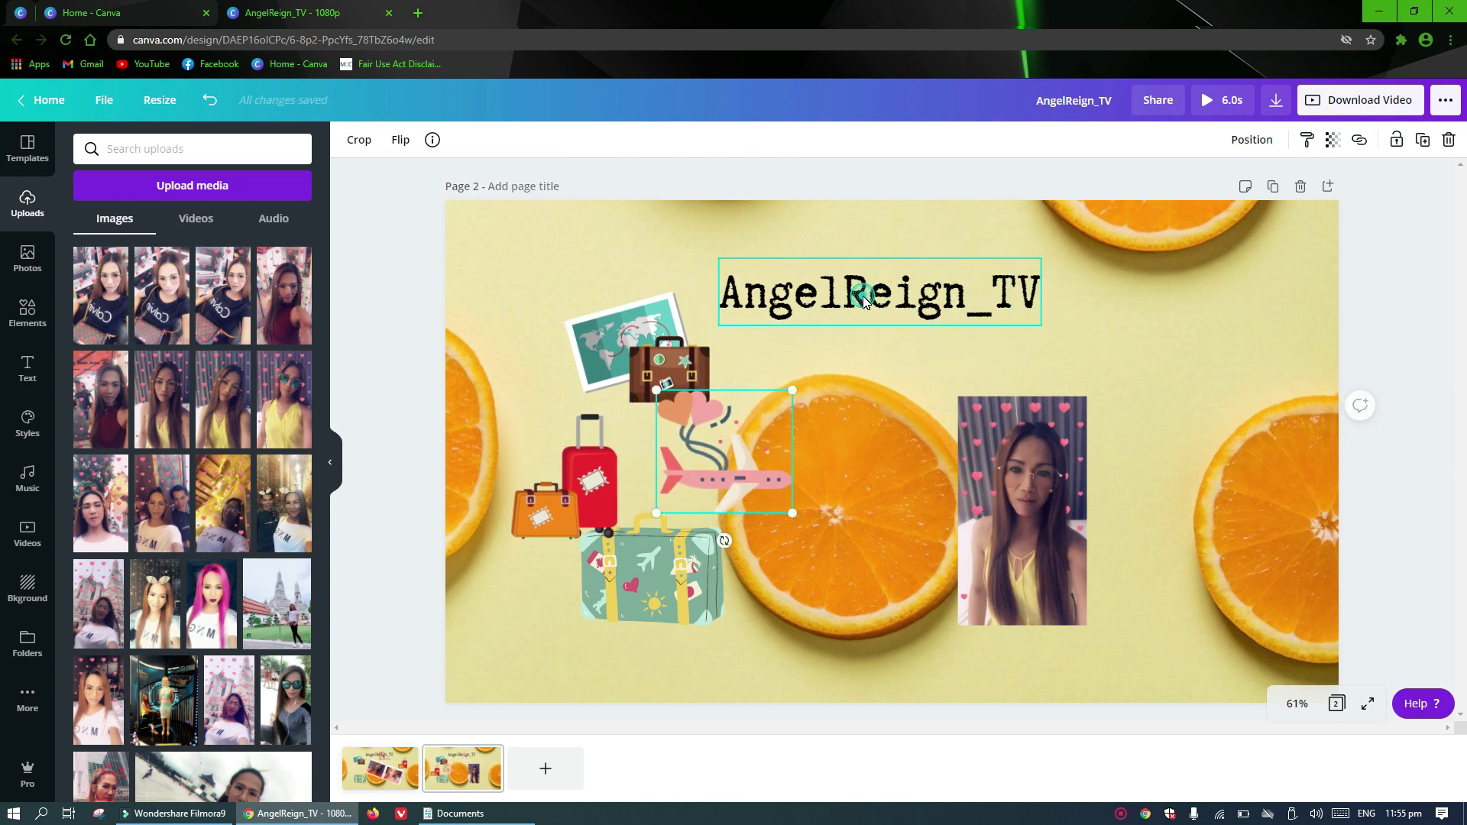
pyautogui.moveTo(867, 309); pyautogui.dragTo(1168, 308)
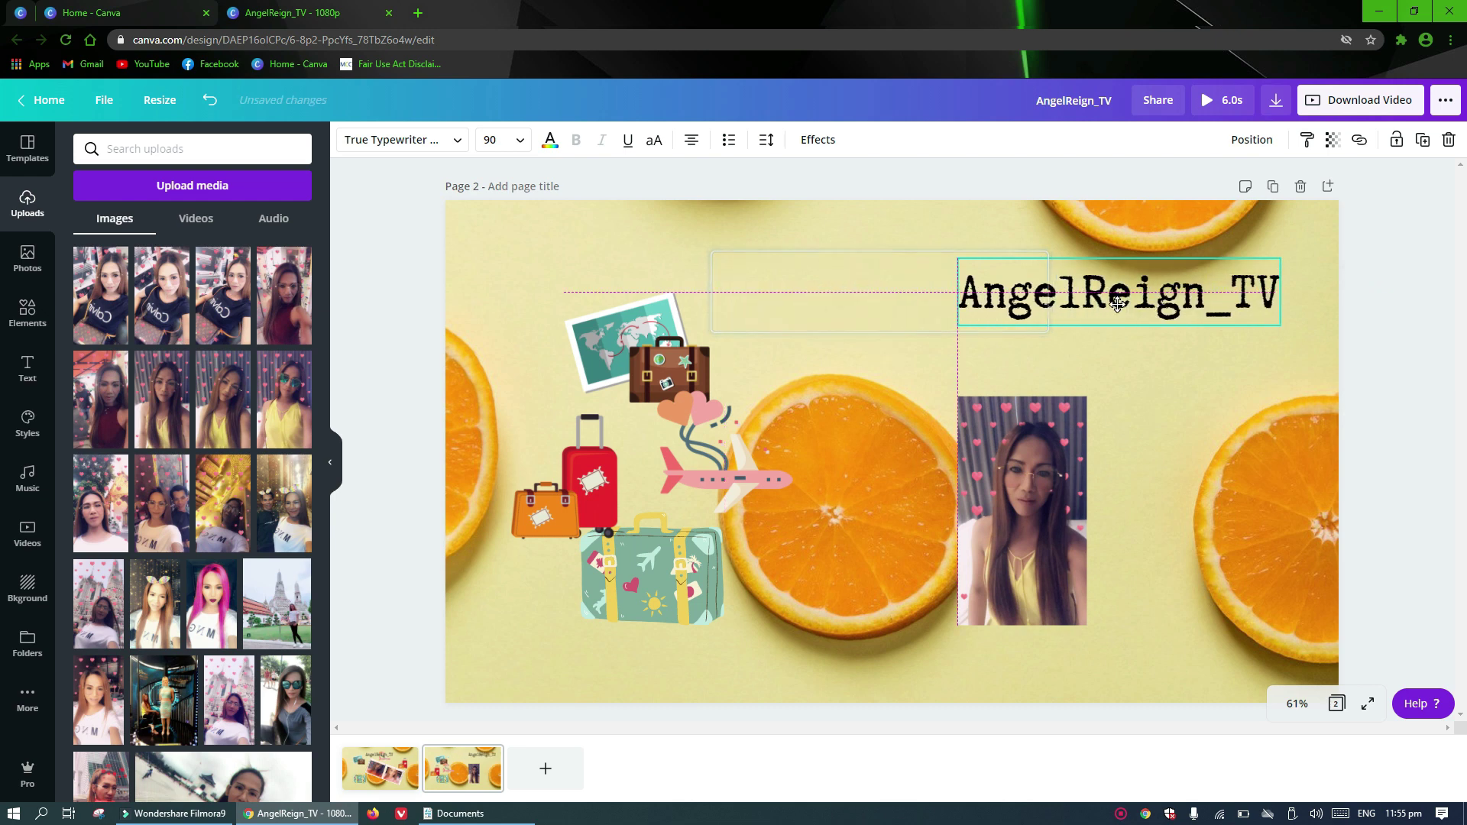
# - Enlarge the yellow-top photo, tilt it about 21° counterclockwise and place it over the central orange slice
pyautogui.click(993, 458)
pyautogui.moveTo(957, 397); pyautogui.dragTo(885, 367)
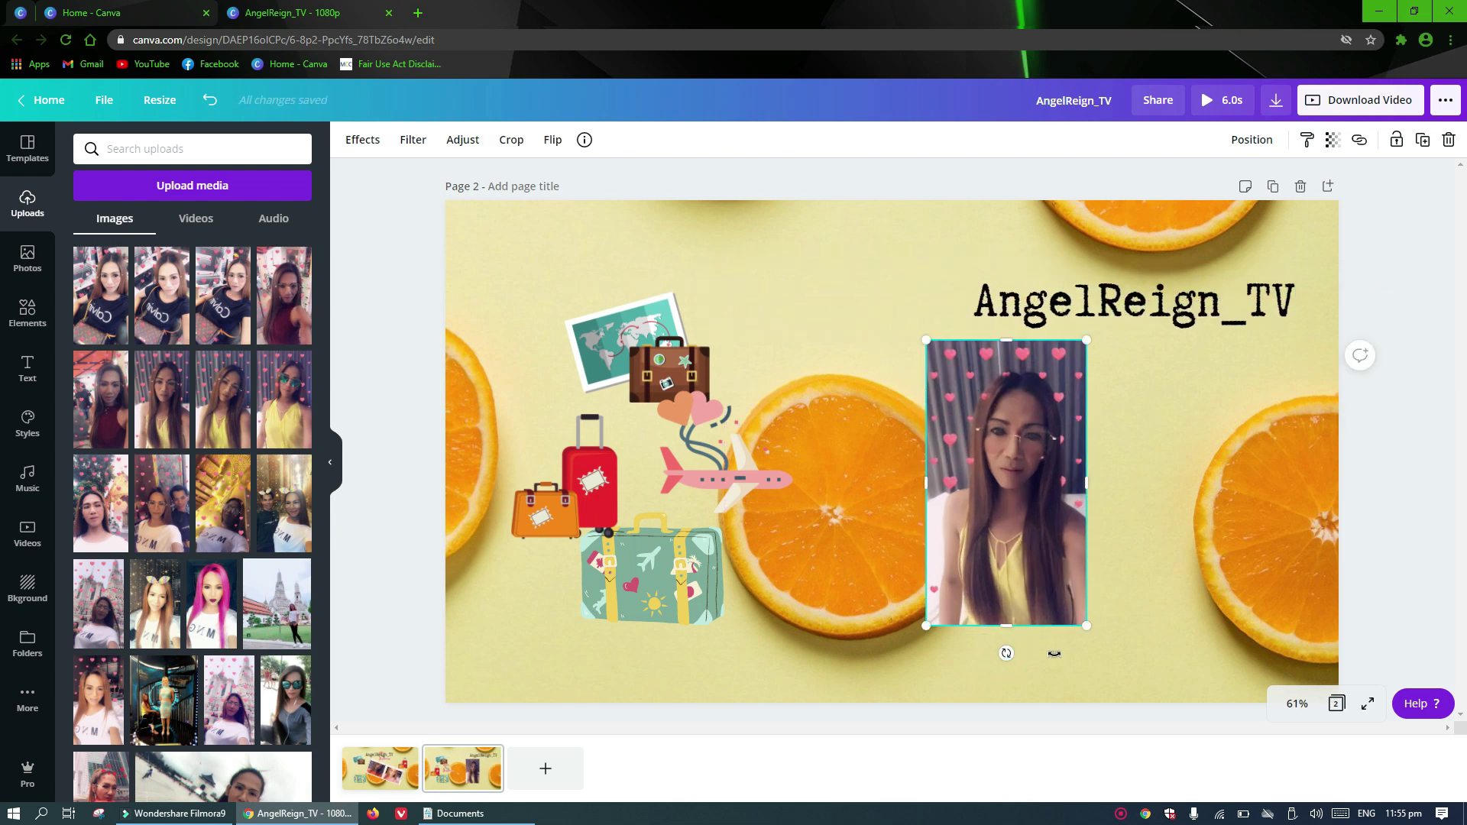
pyautogui.moveTo(1006, 653); pyautogui.dragTo(1070, 643)
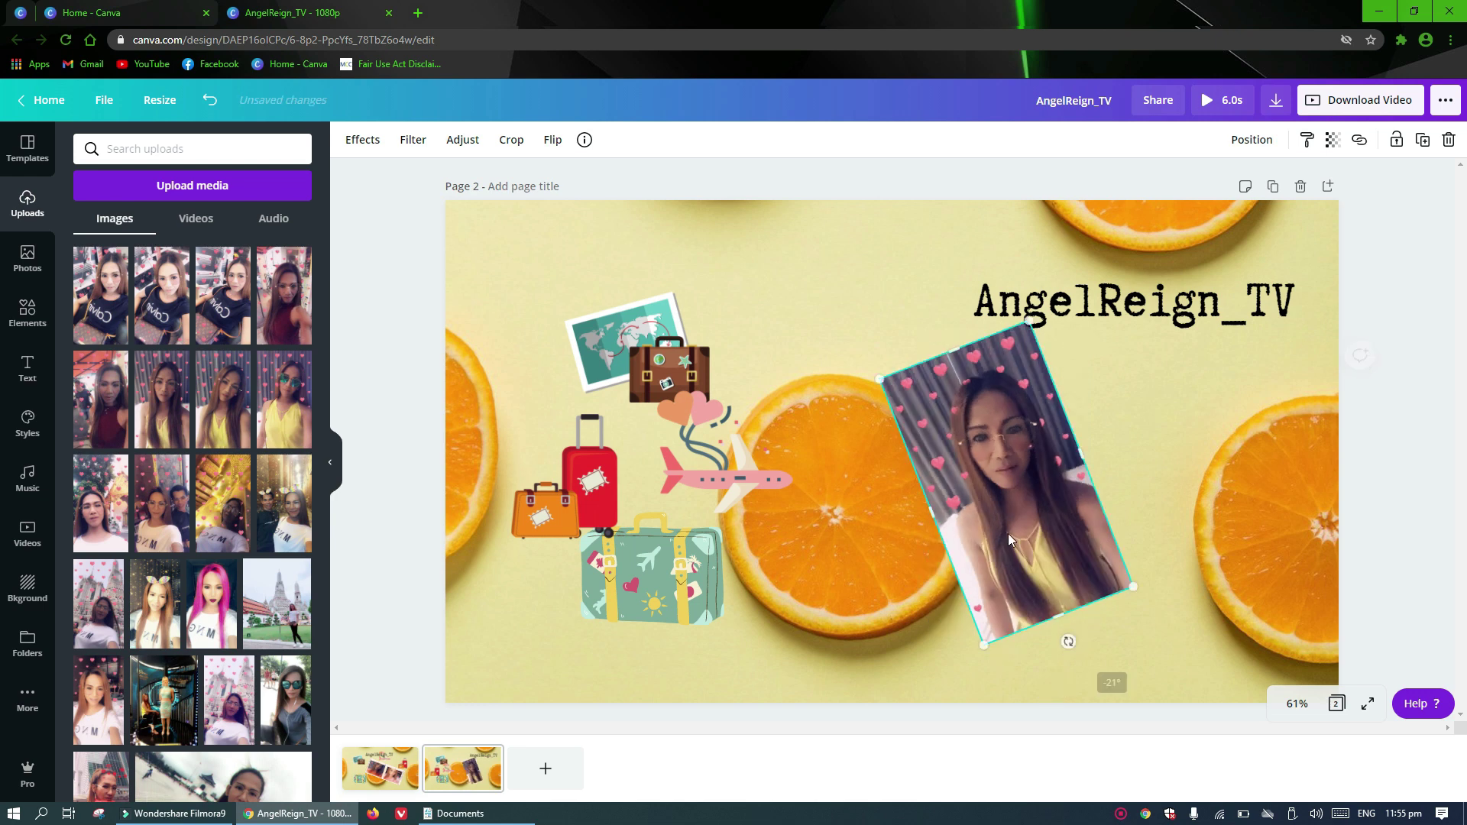
pyautogui.moveTo(1016, 561); pyautogui.dragTo(897, 491)
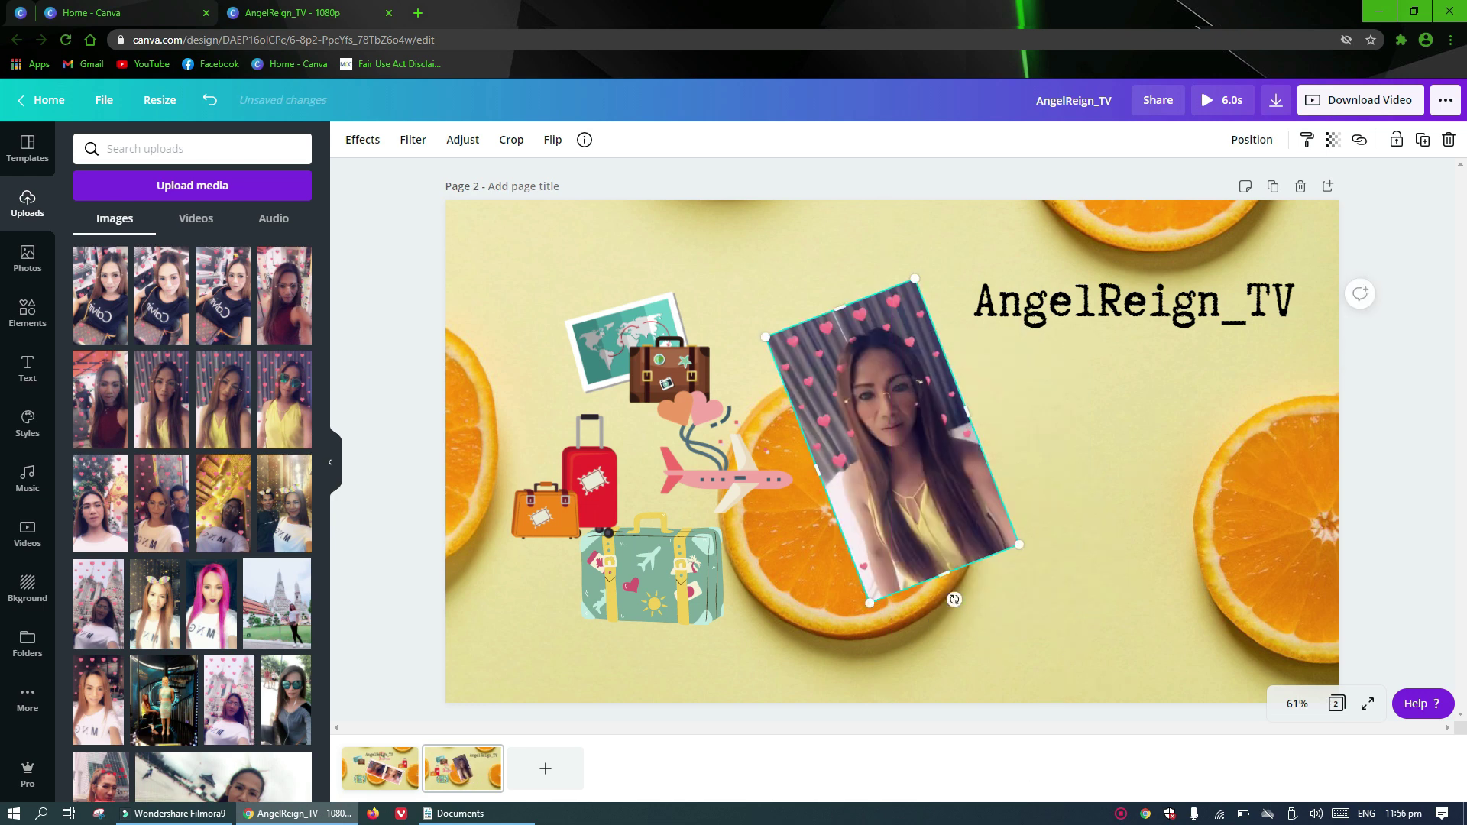
# - Duplicate page 2 and add the uploaded bow-headband photo to page 3, shrunk and placed below the heading
pyautogui.click(1274, 188)
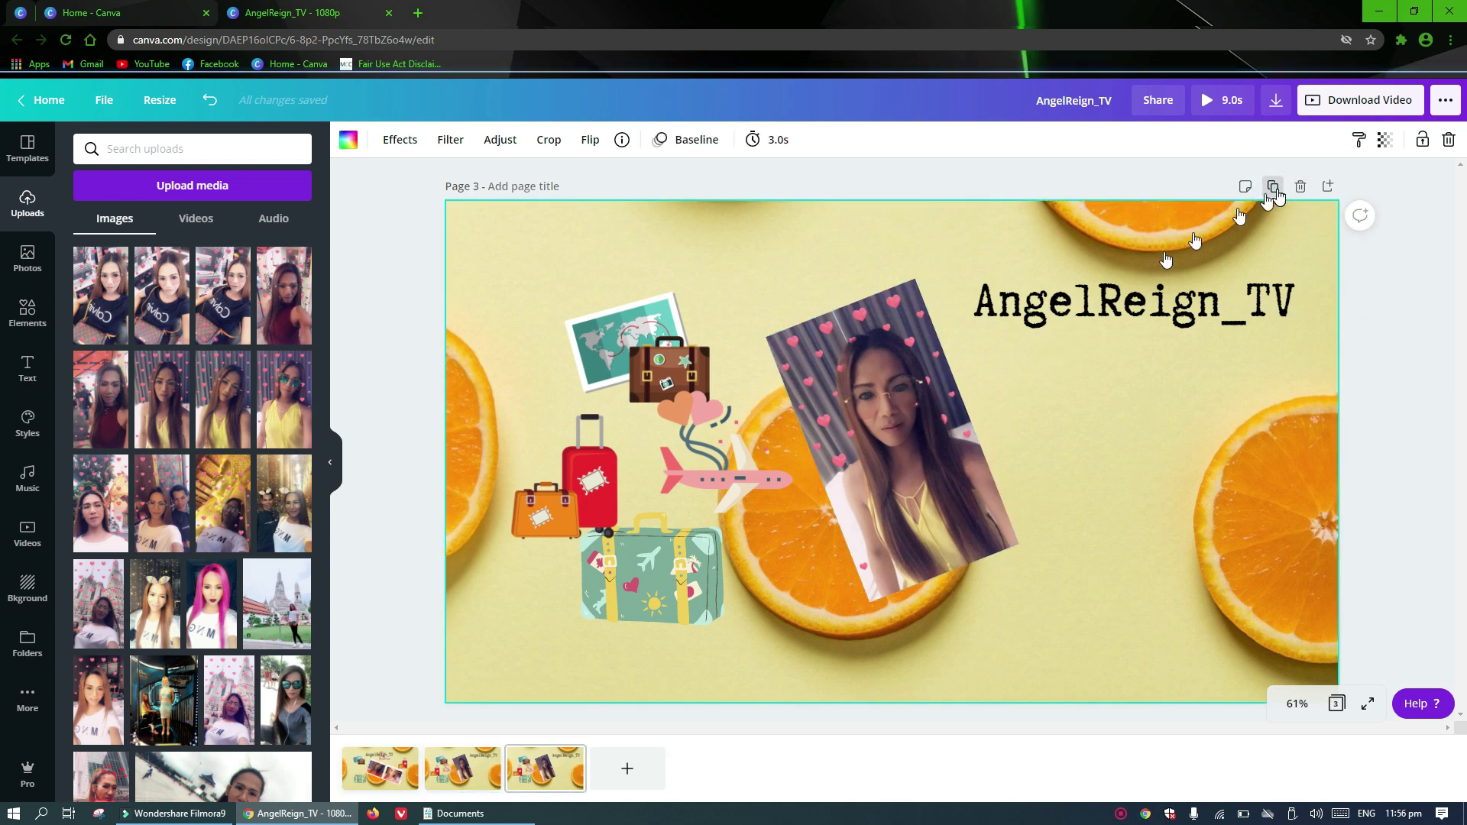
pyautogui.click(547, 774)
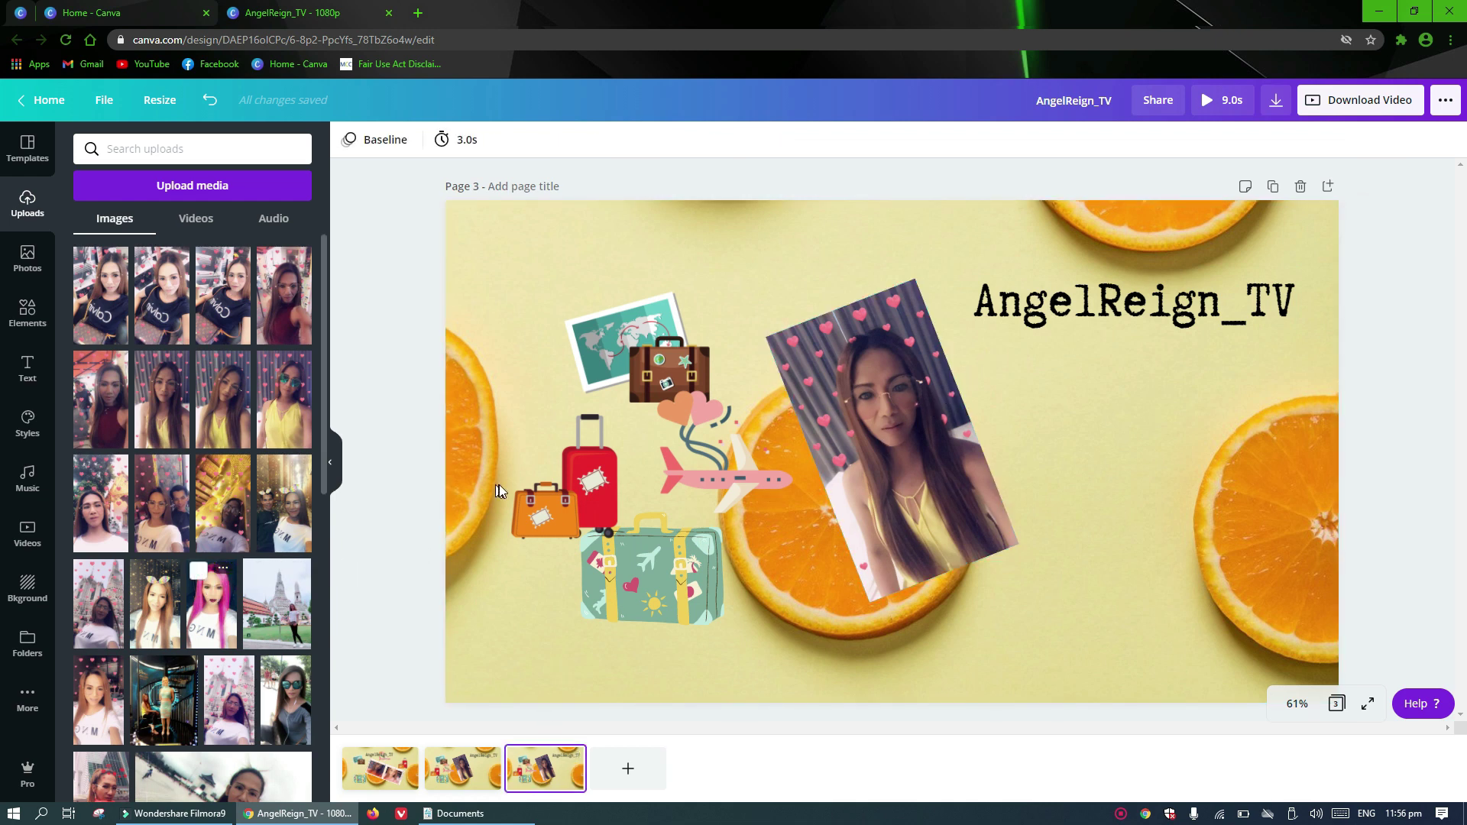
pyautogui.click(159, 611)
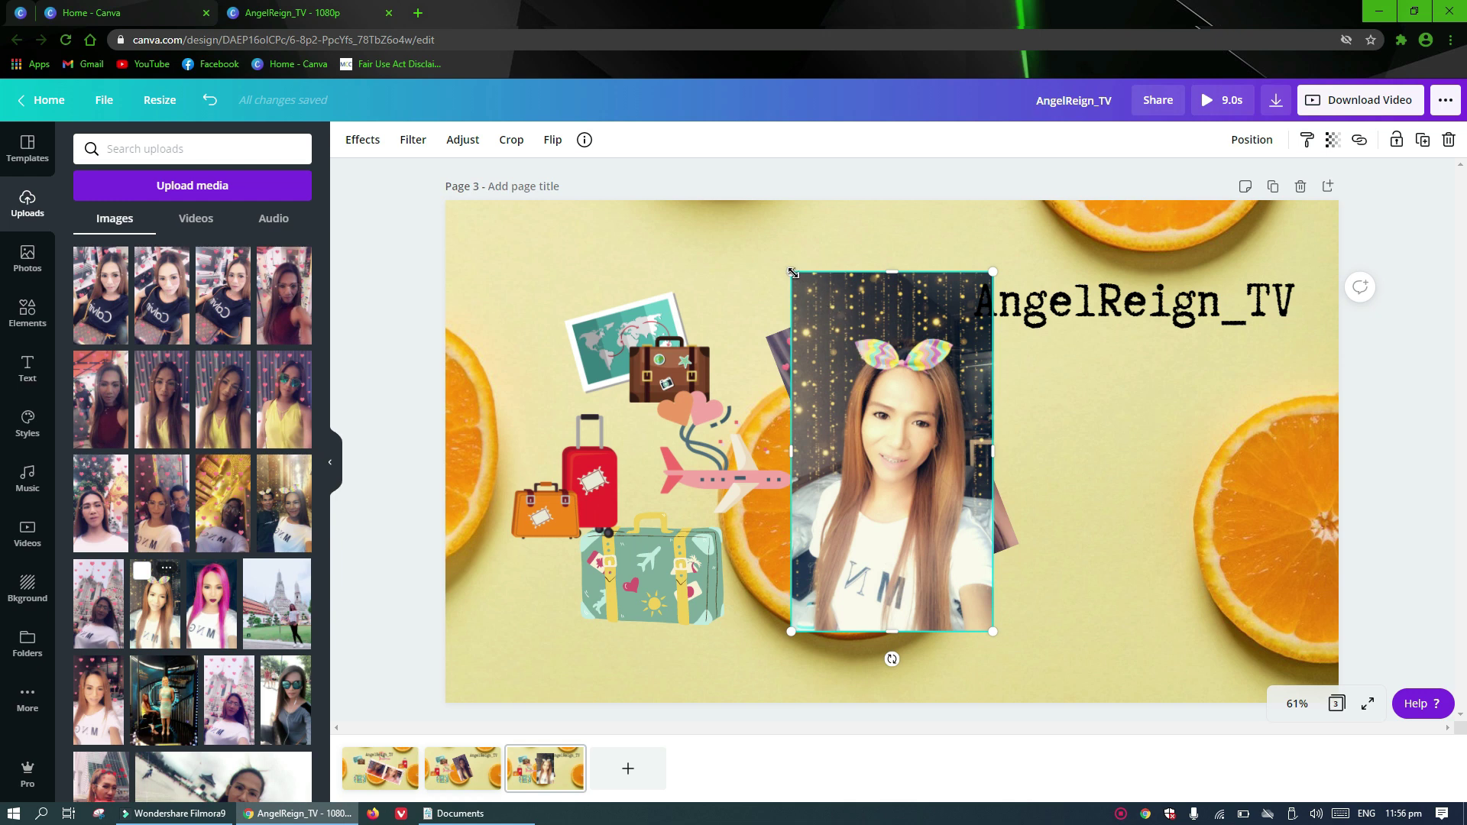
pyautogui.moveTo(792, 272); pyautogui.dragTo(855, 351)
pyautogui.moveTo(897, 464); pyautogui.dragTo(1109, 458)
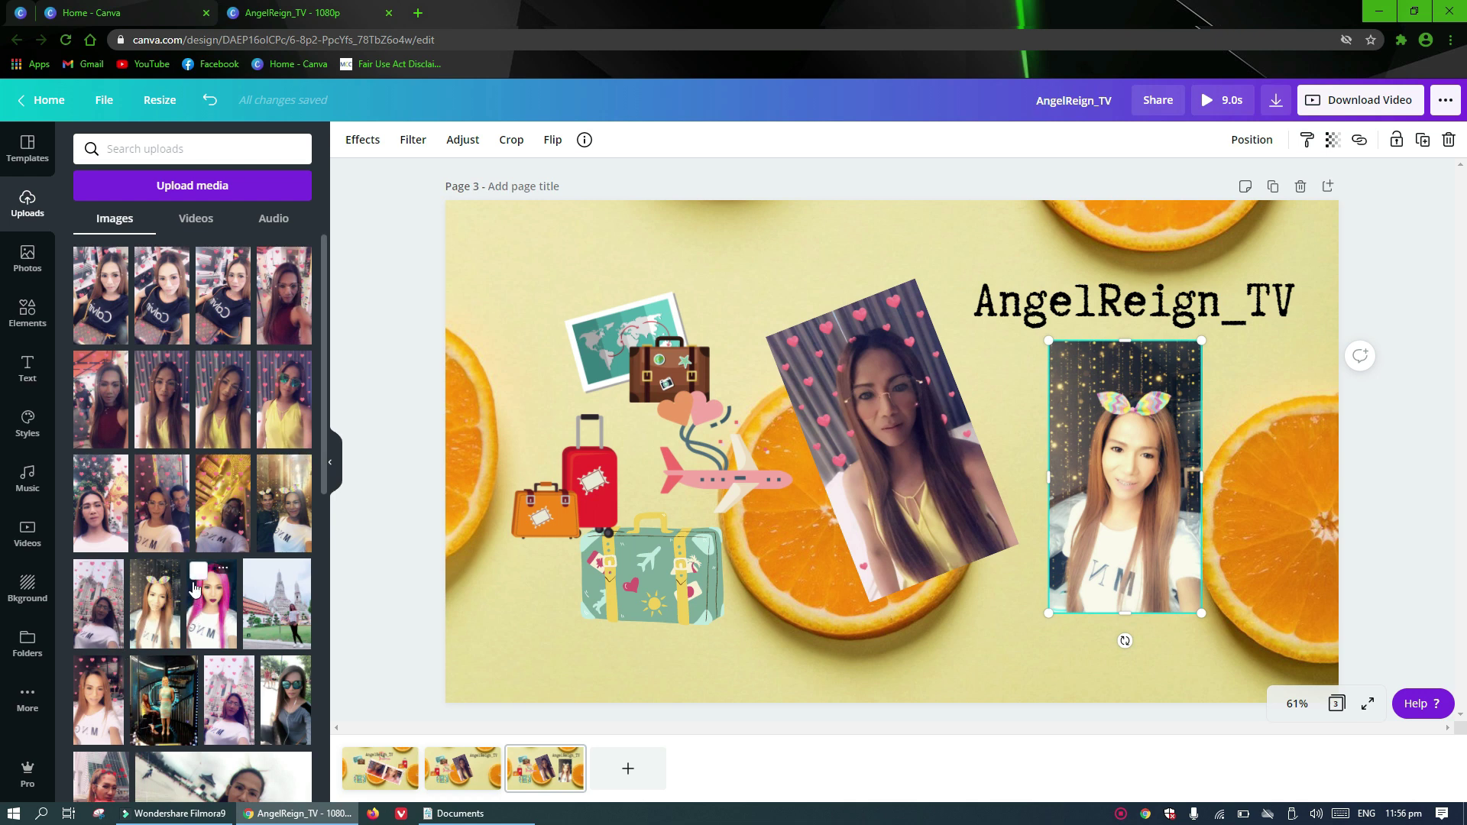
# - Add the uploaded maroon-top photo to page 3, shrink it and place it at the lower left of the tilted photo
pyautogui.moveTo(109, 417); pyautogui.dragTo(722, 431)
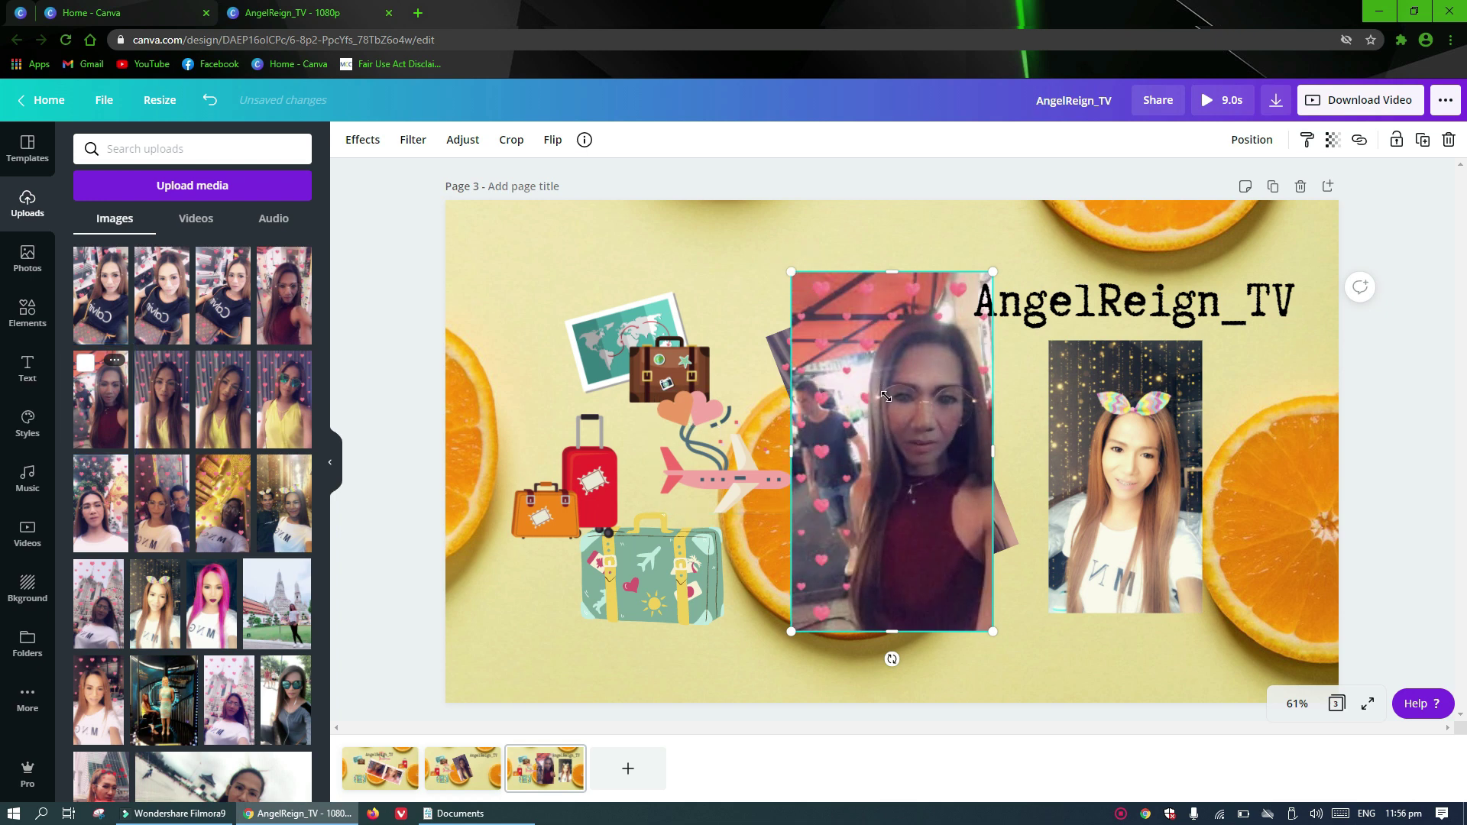
pyautogui.moveTo(886, 395); pyautogui.dragTo(900, 416)
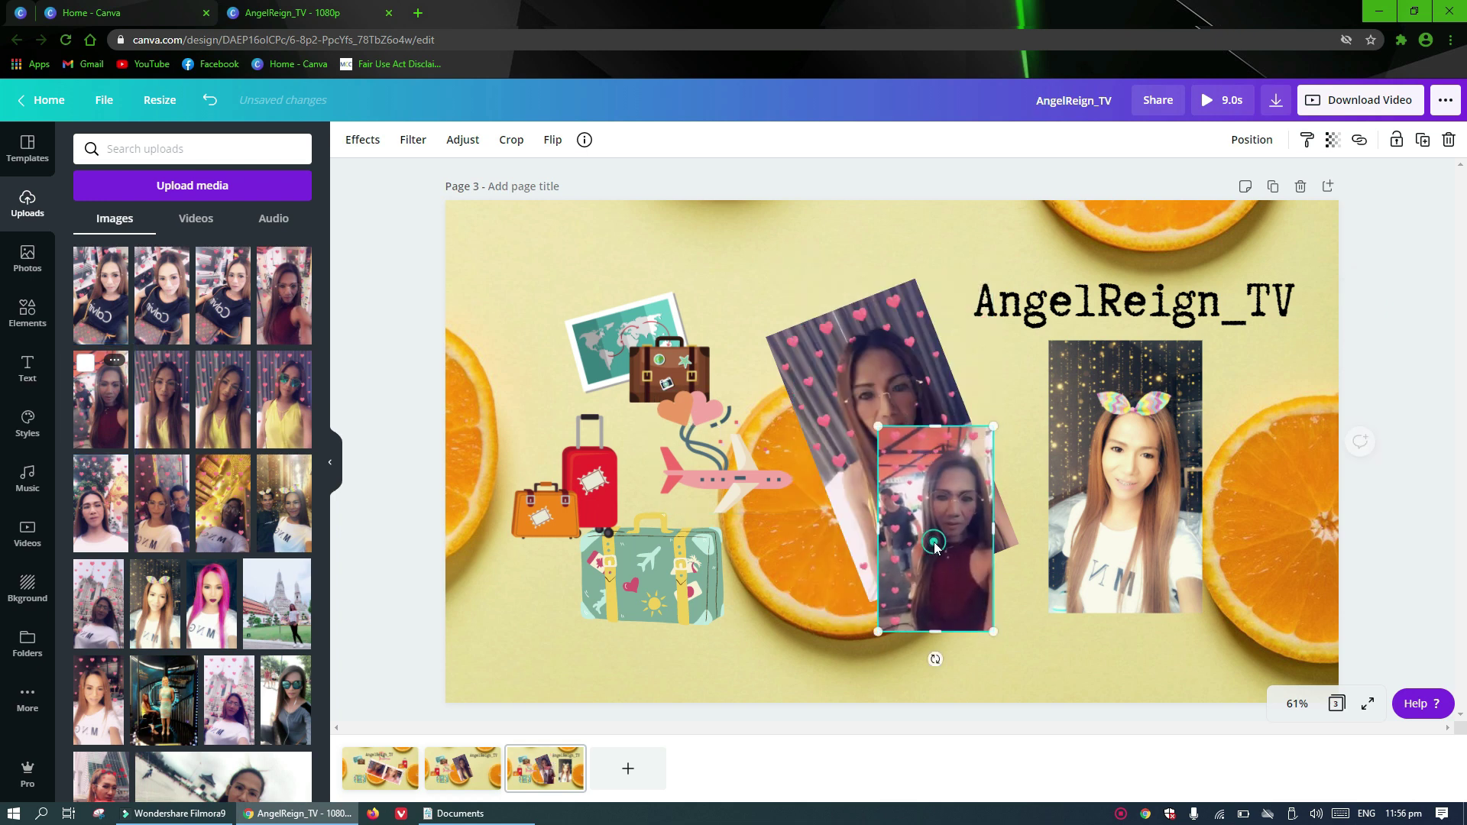
pyautogui.moveTo(878, 554); pyautogui.dragTo(756, 587)
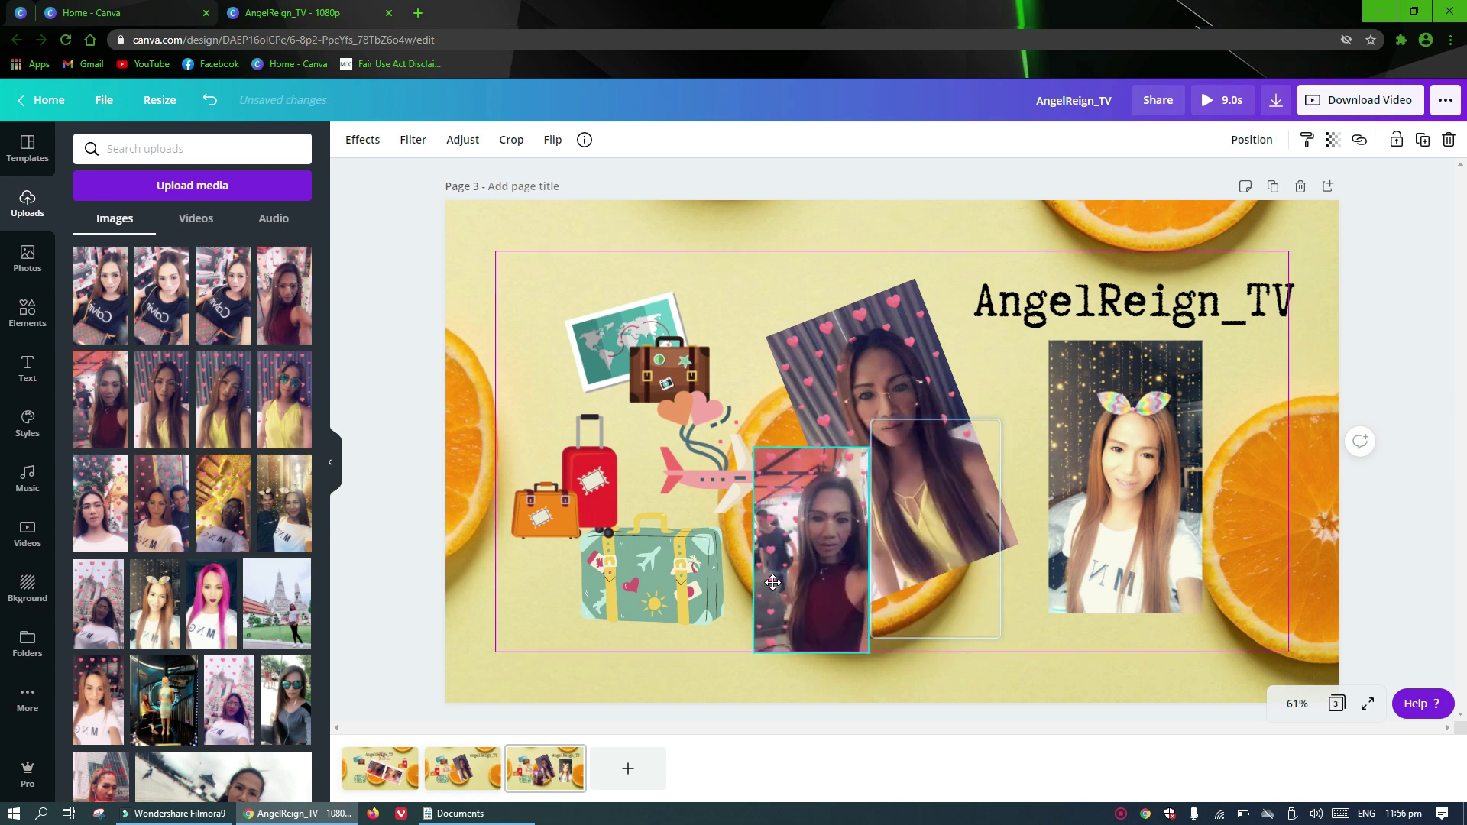
# - Shrink the tilted yellow-top photo on page 3 and move it up to the left of the heading
pyautogui.click(776, 334)
pyautogui.moveTo(768, 336); pyautogui.dragTo(831, 370)
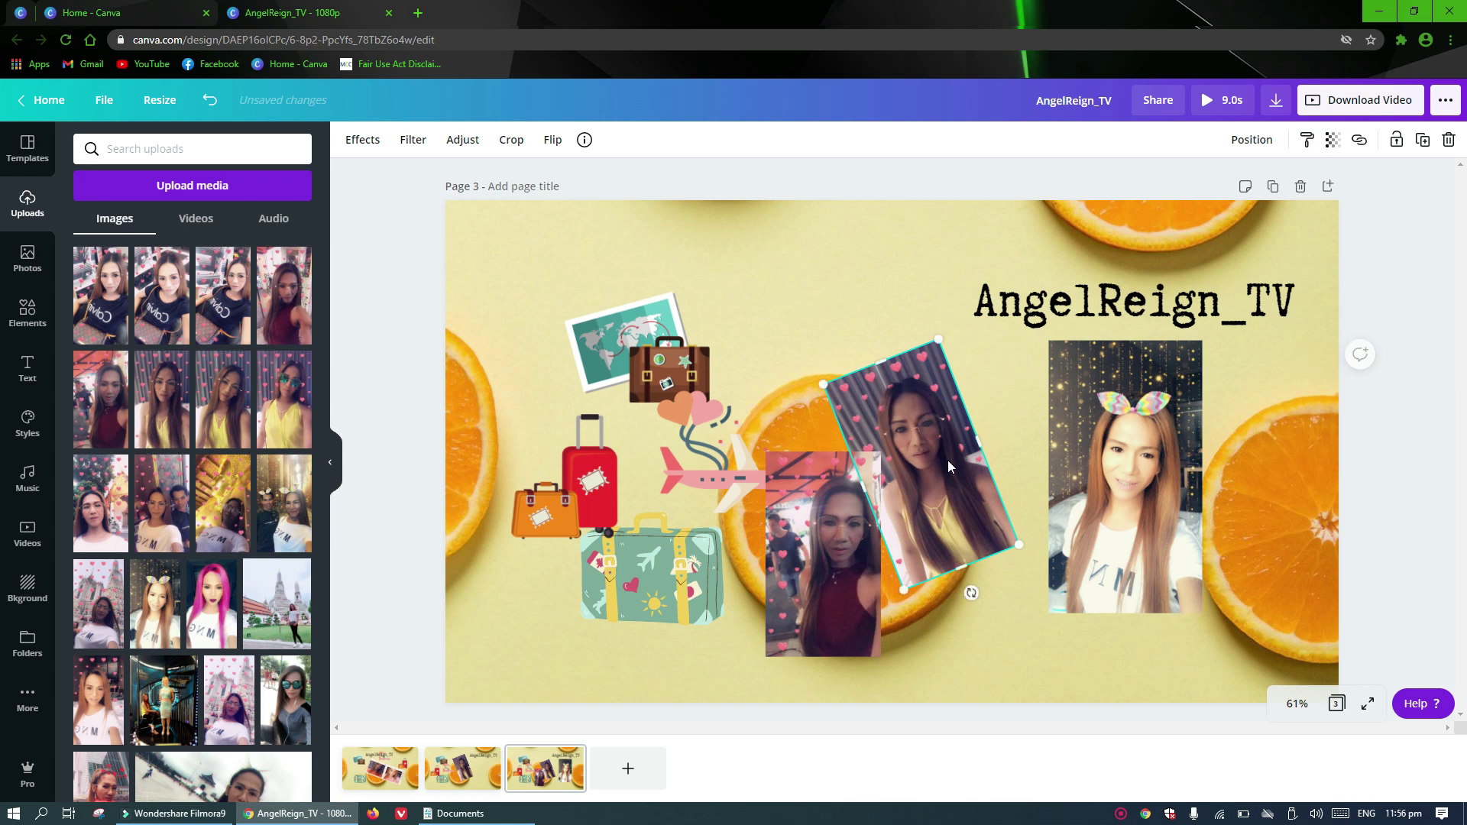
pyautogui.moveTo(946, 456); pyautogui.dragTo(945, 453)
pyautogui.hotkey('ctrl', 'z')
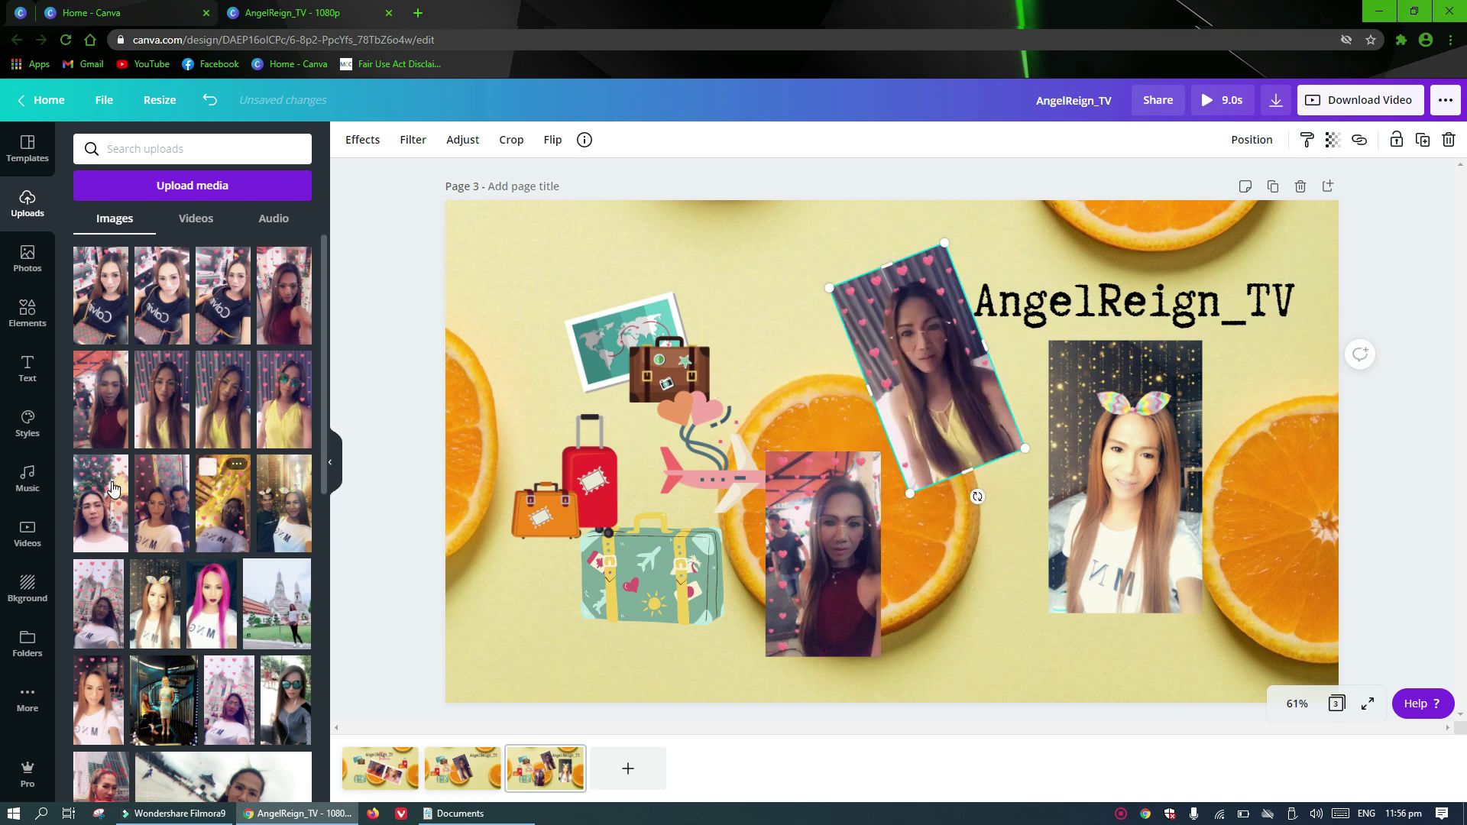
# - Add a black film-strip frame, a smartphone frame and a tablet frame from the Frames elements to page 3
pyautogui.click(28, 316)
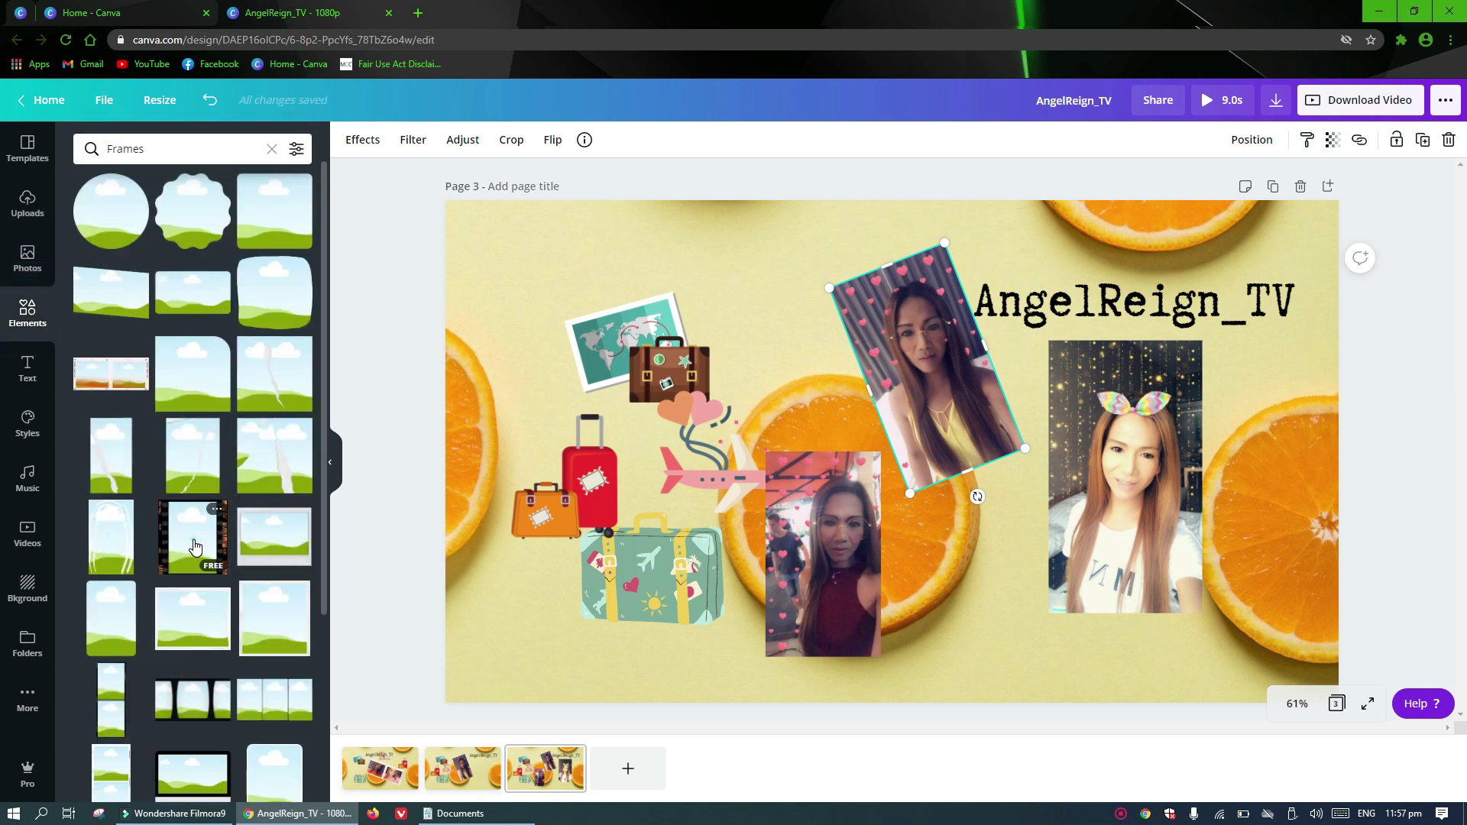
pyautogui.click(194, 545)
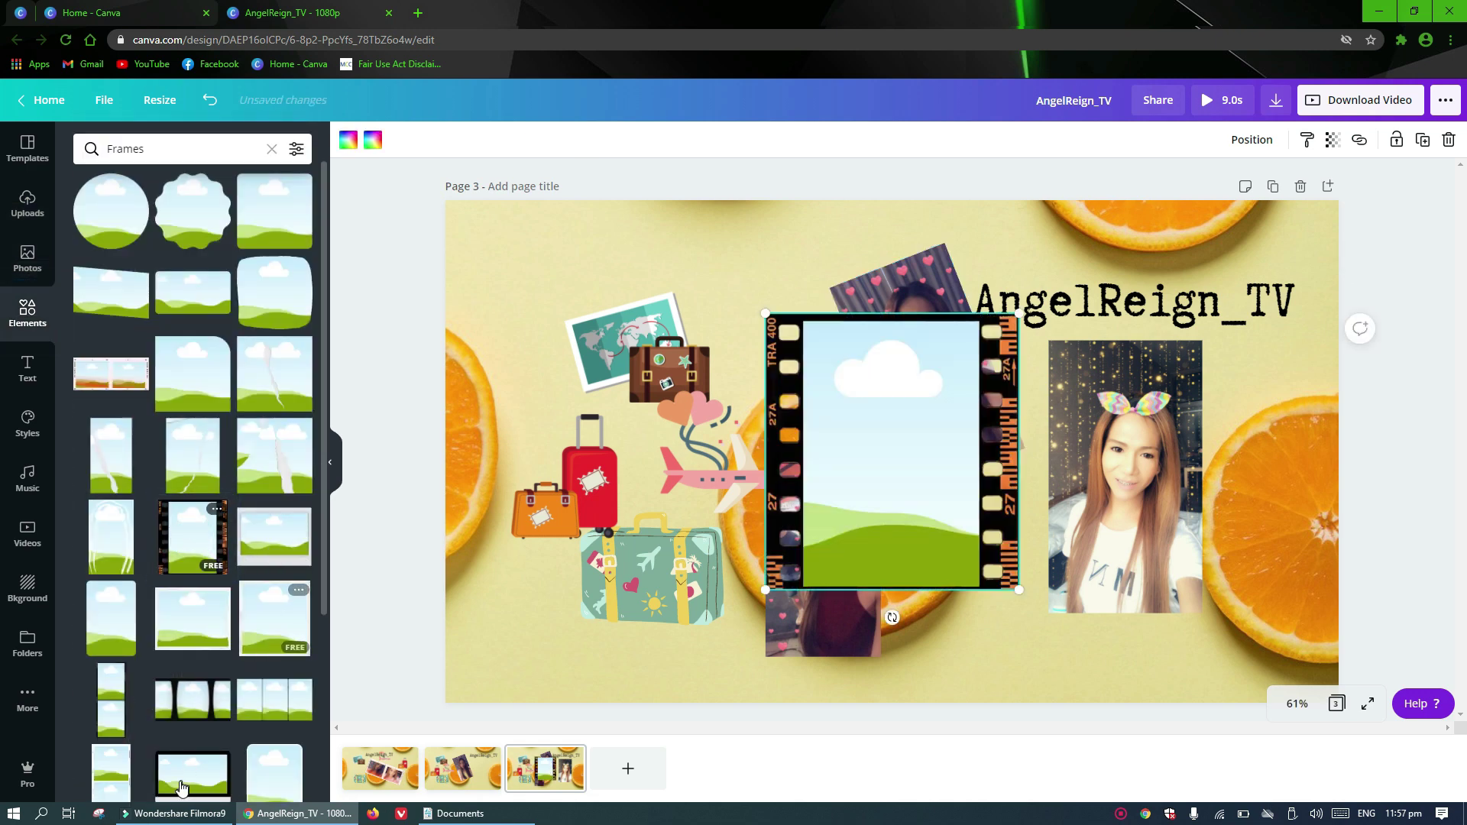
pyautogui.scroll(-3, 153, 714)
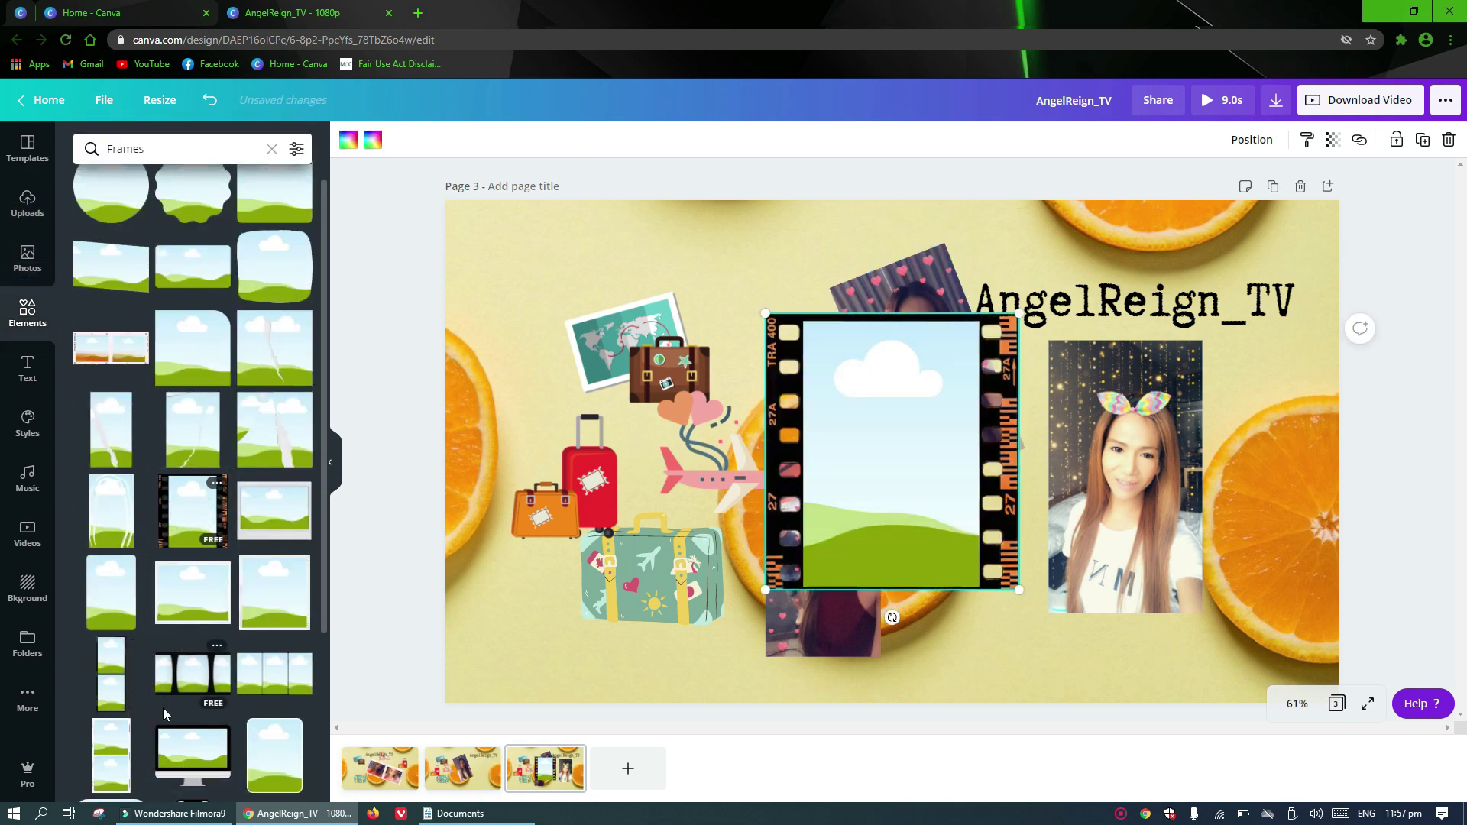
pyautogui.click(189, 710)
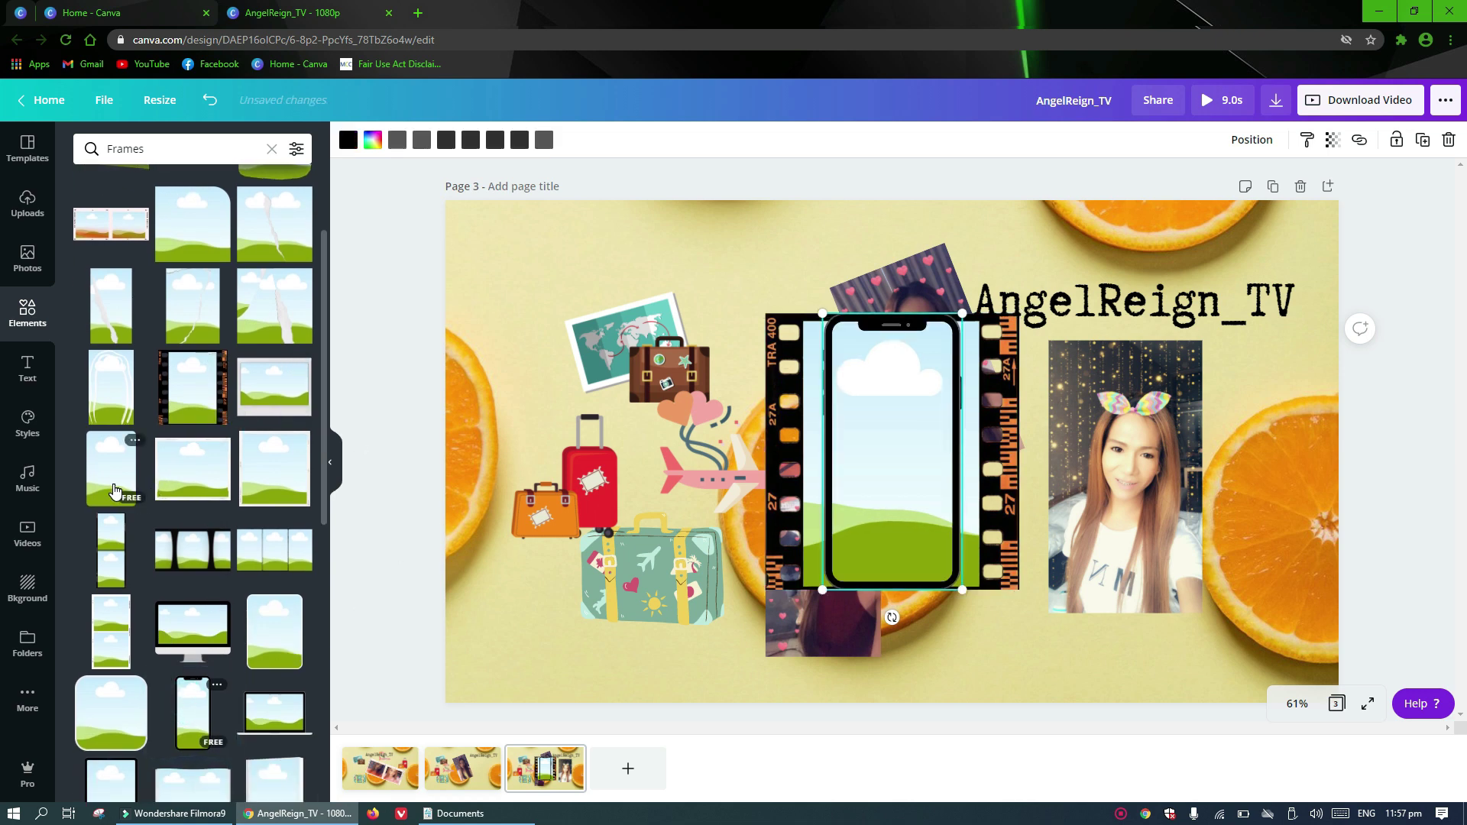
pyautogui.click(111, 779)
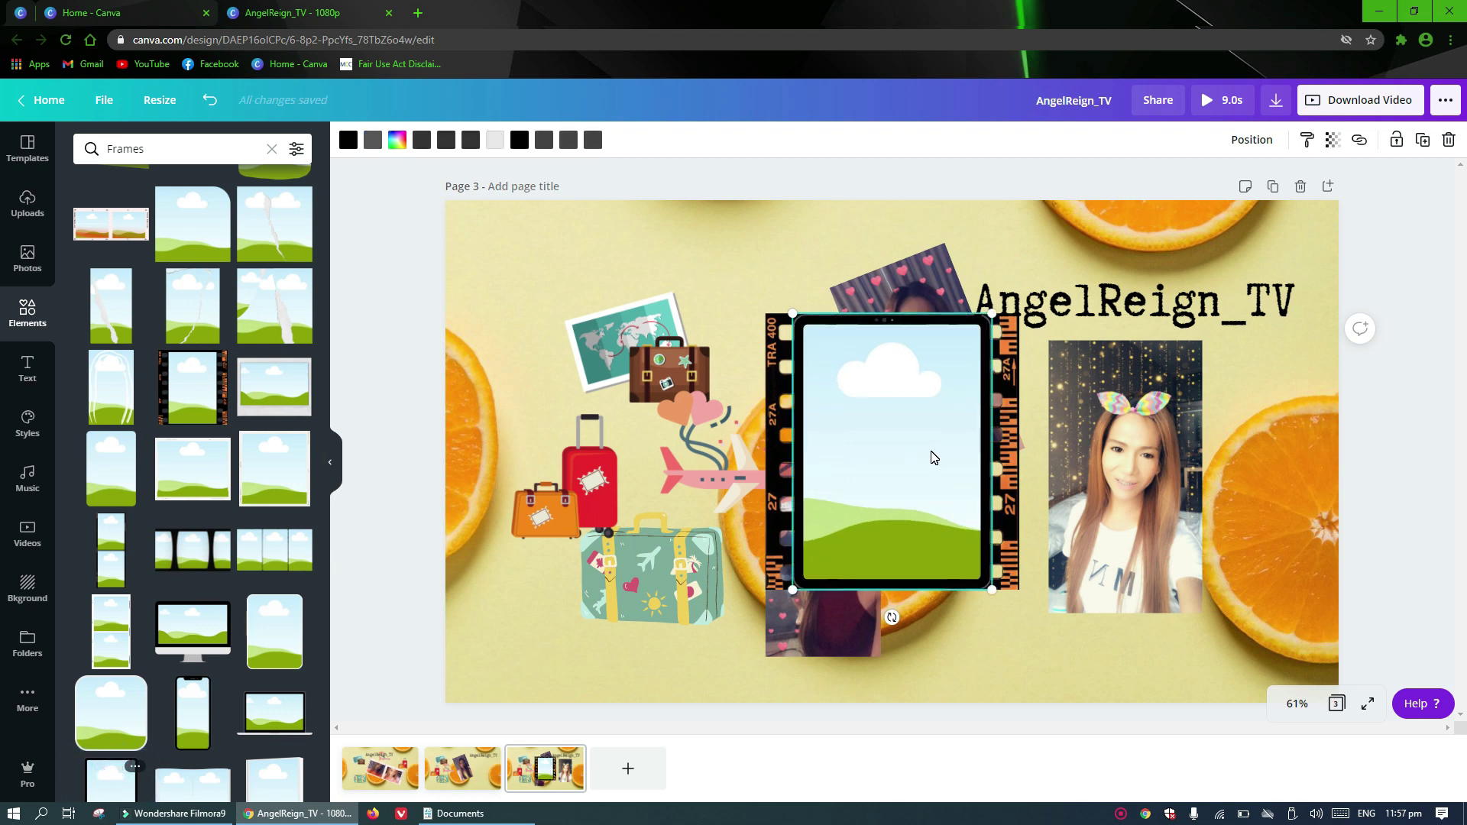
# - Place the bow-headband photo in the tablet frame and move the frame below the heading on the right
pyautogui.click(1122, 469)
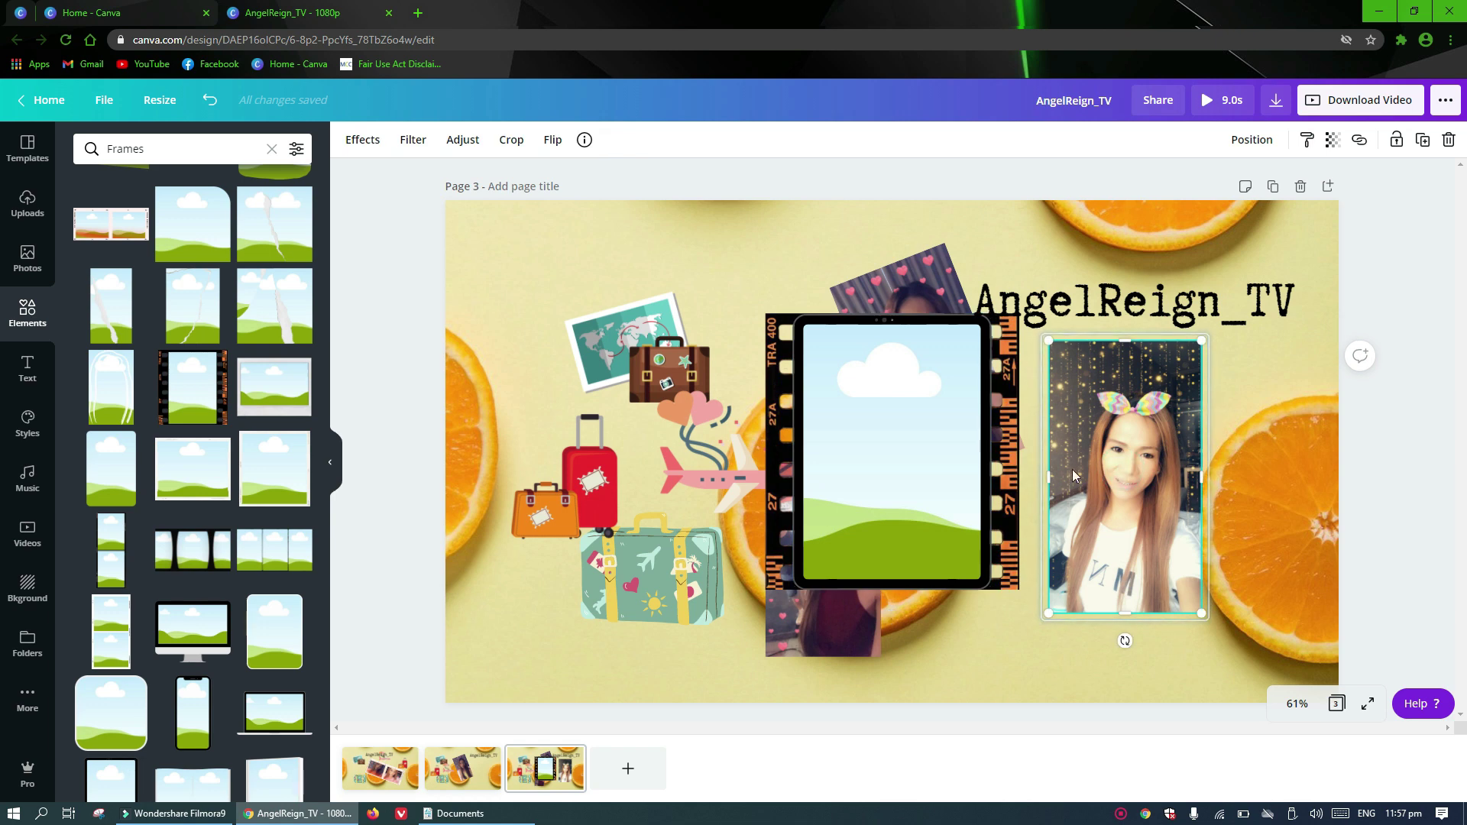
pyautogui.moveTo(1126, 466); pyautogui.dragTo(906, 408)
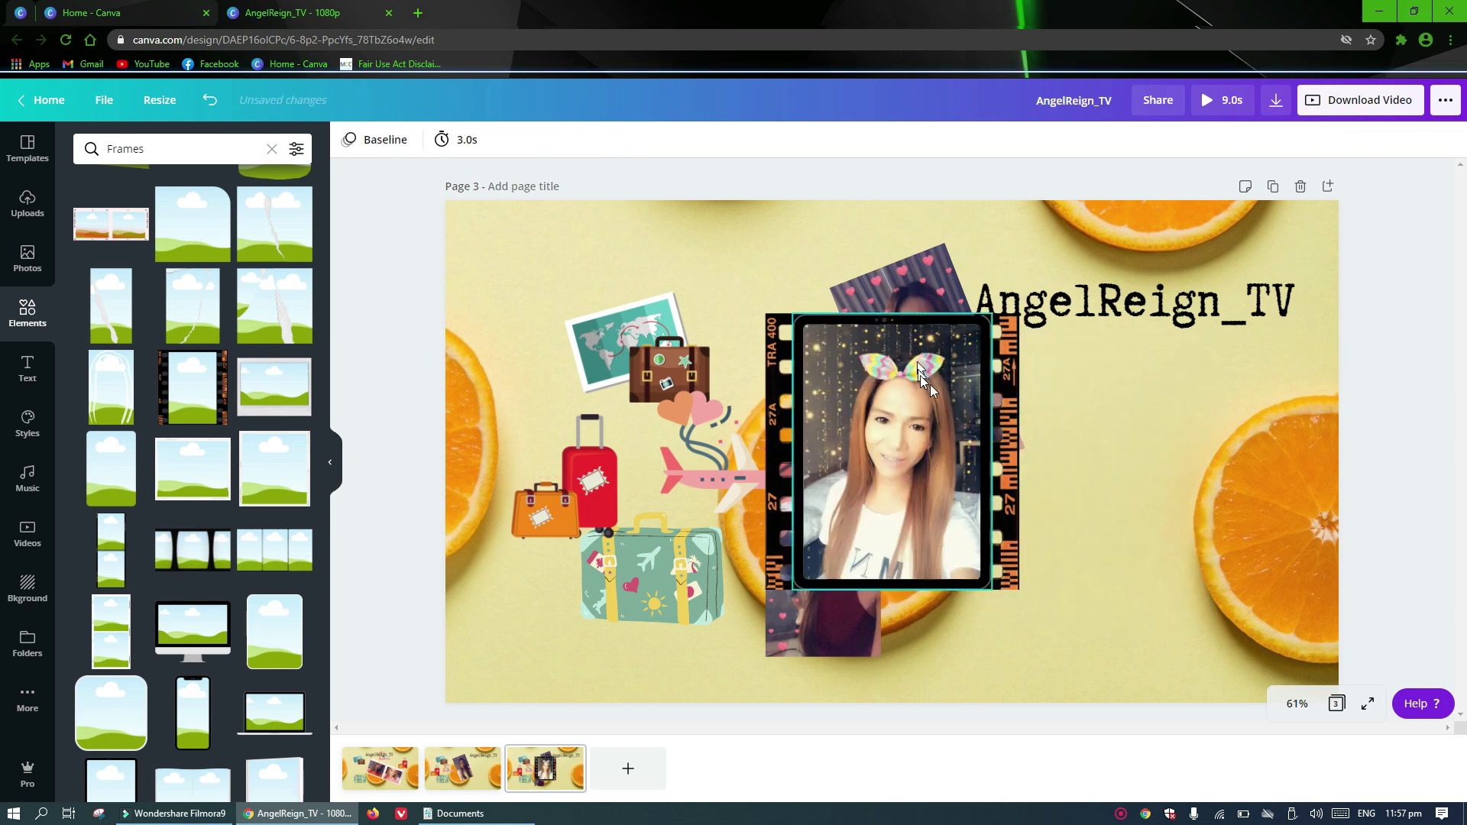
pyautogui.click(896, 406)
pyautogui.moveTo(928, 415); pyautogui.dragTo(1216, 452)
# - Move the phone frame over the travel graphics at the upper left and the film-strip frame to the lower right beside the tablet
pyautogui.click(867, 396)
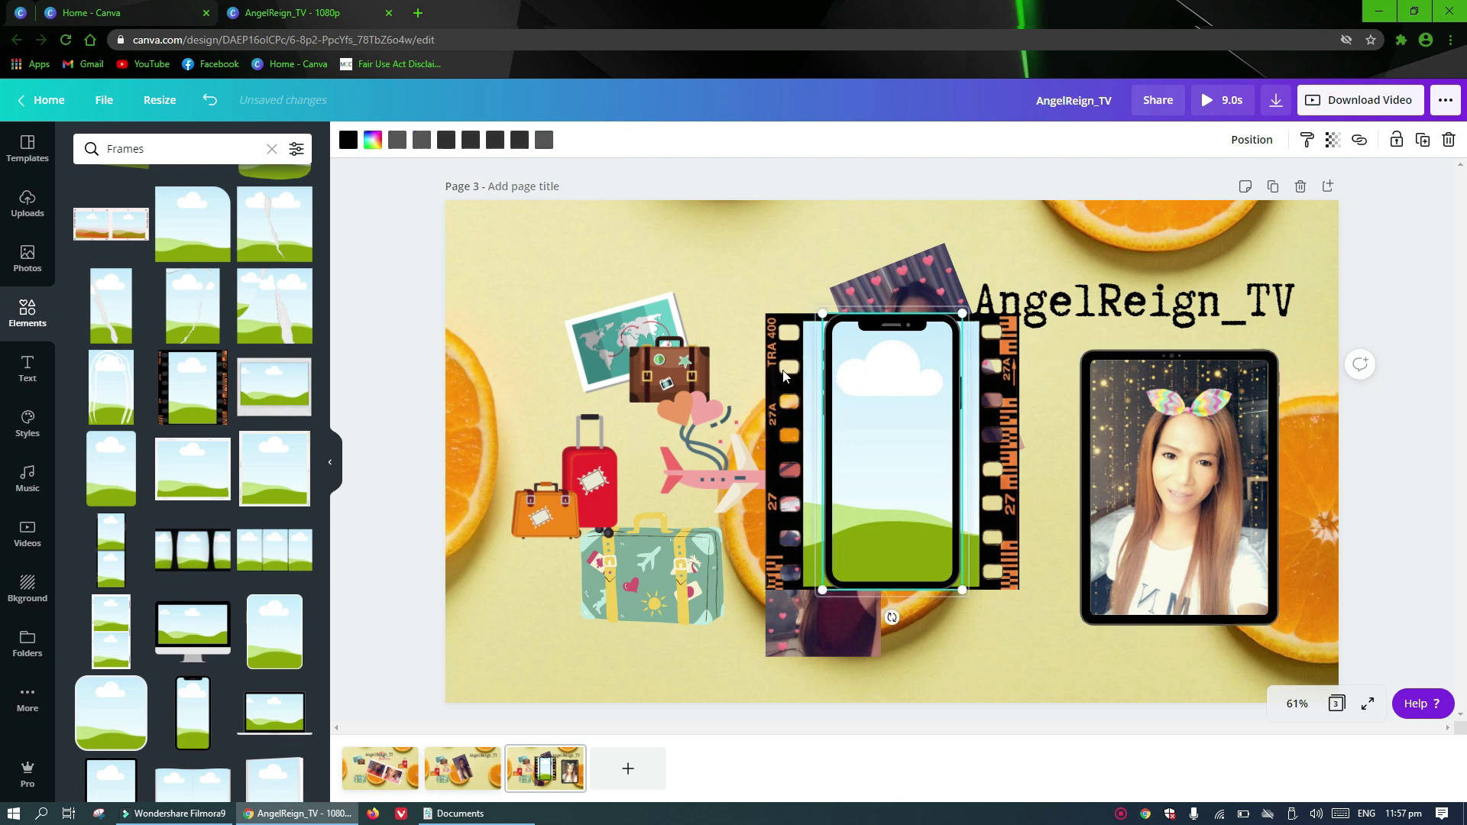
pyautogui.moveTo(867, 396); pyautogui.dragTo(589, 318)
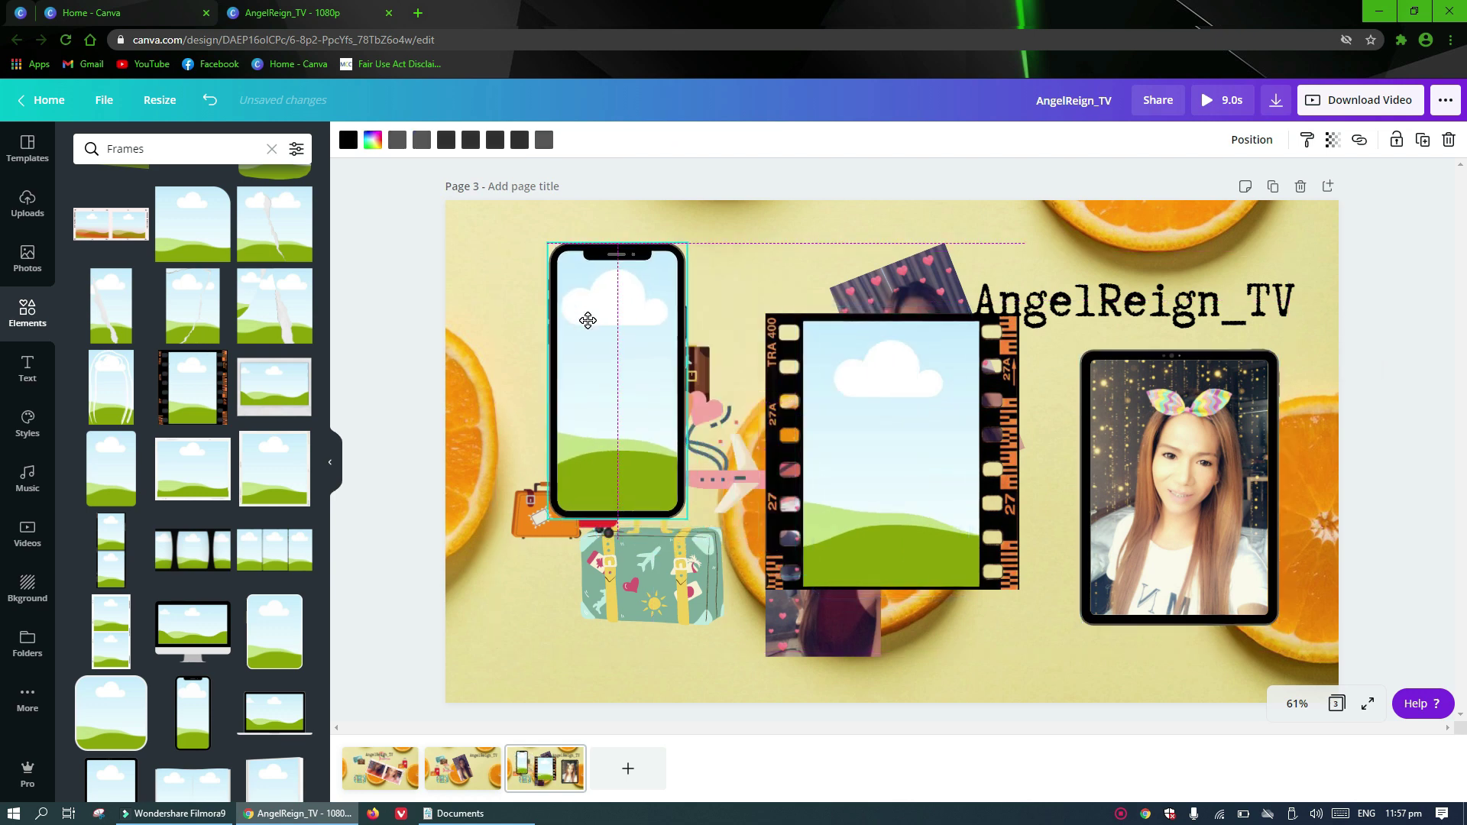
pyautogui.click(850, 426)
pyautogui.moveTo(927, 490); pyautogui.dragTo(1033, 590)
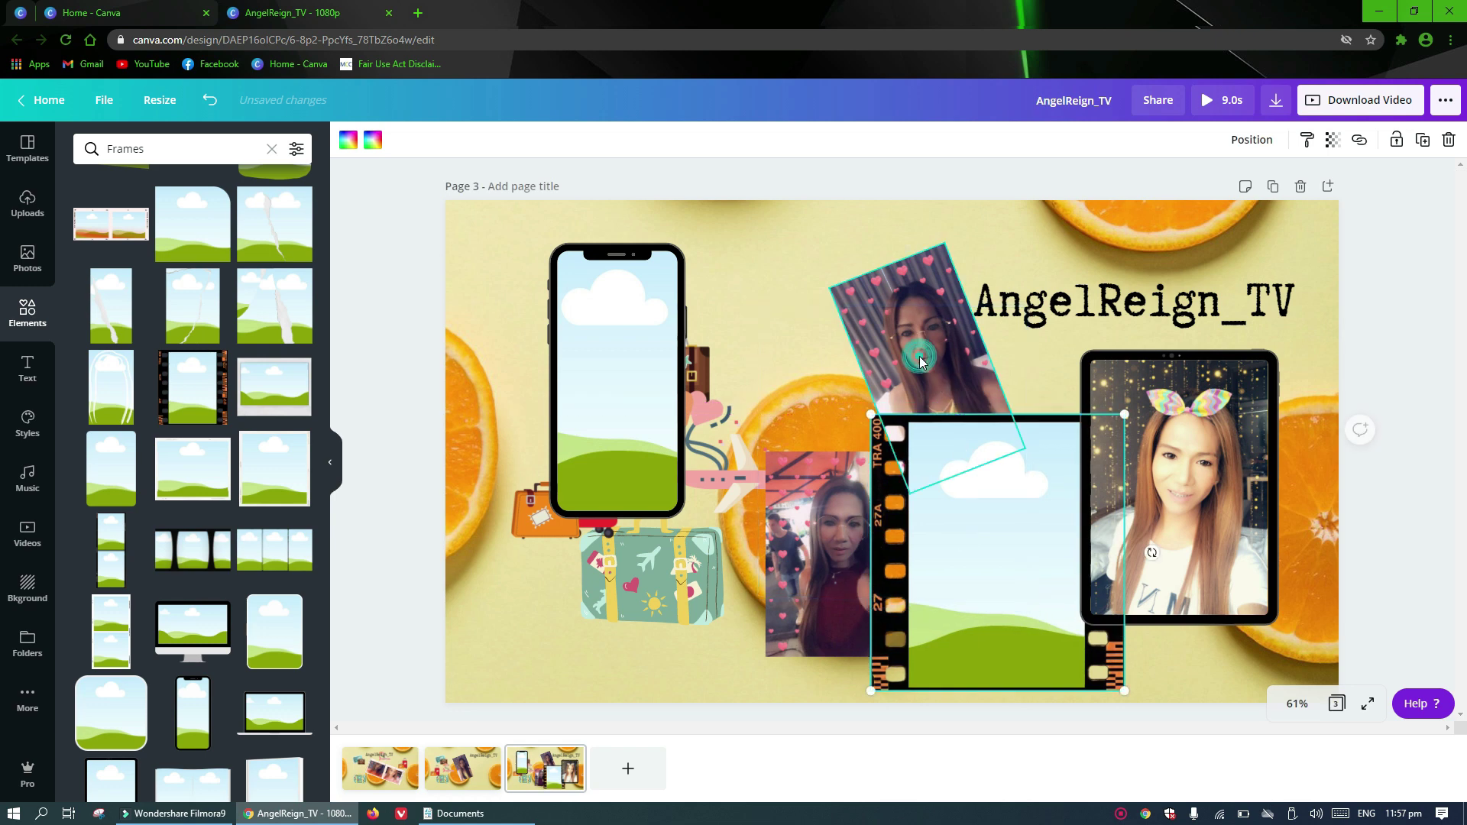
# - Fill the phone frame with the tilted yellow-top photo and the film-strip frame with the maroon-top photo
pyautogui.moveTo(919, 356); pyautogui.dragTo(647, 368)
pyautogui.click(799, 557)
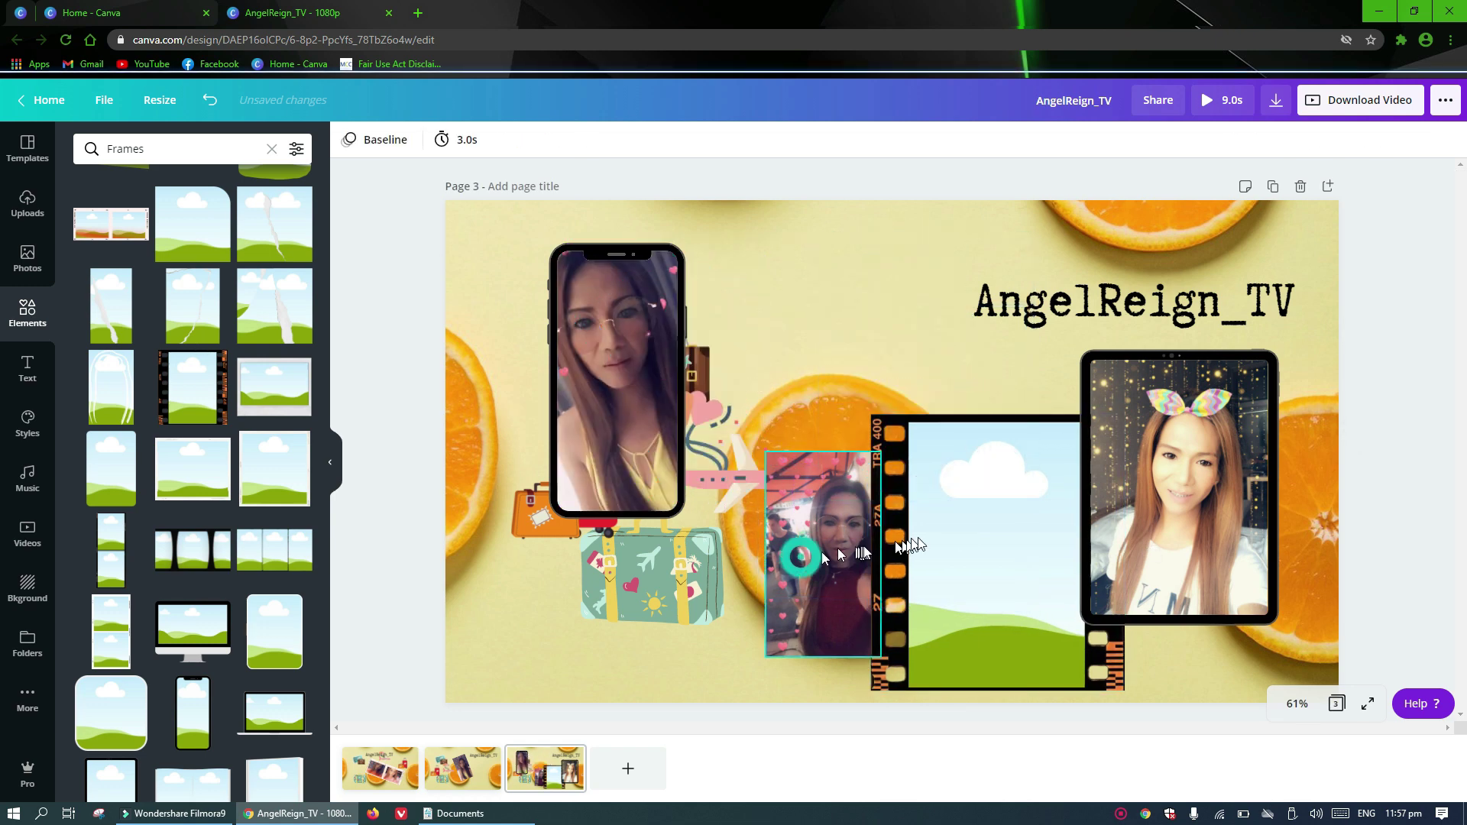
pyautogui.moveTo(917, 545); pyautogui.dragTo(978, 546)
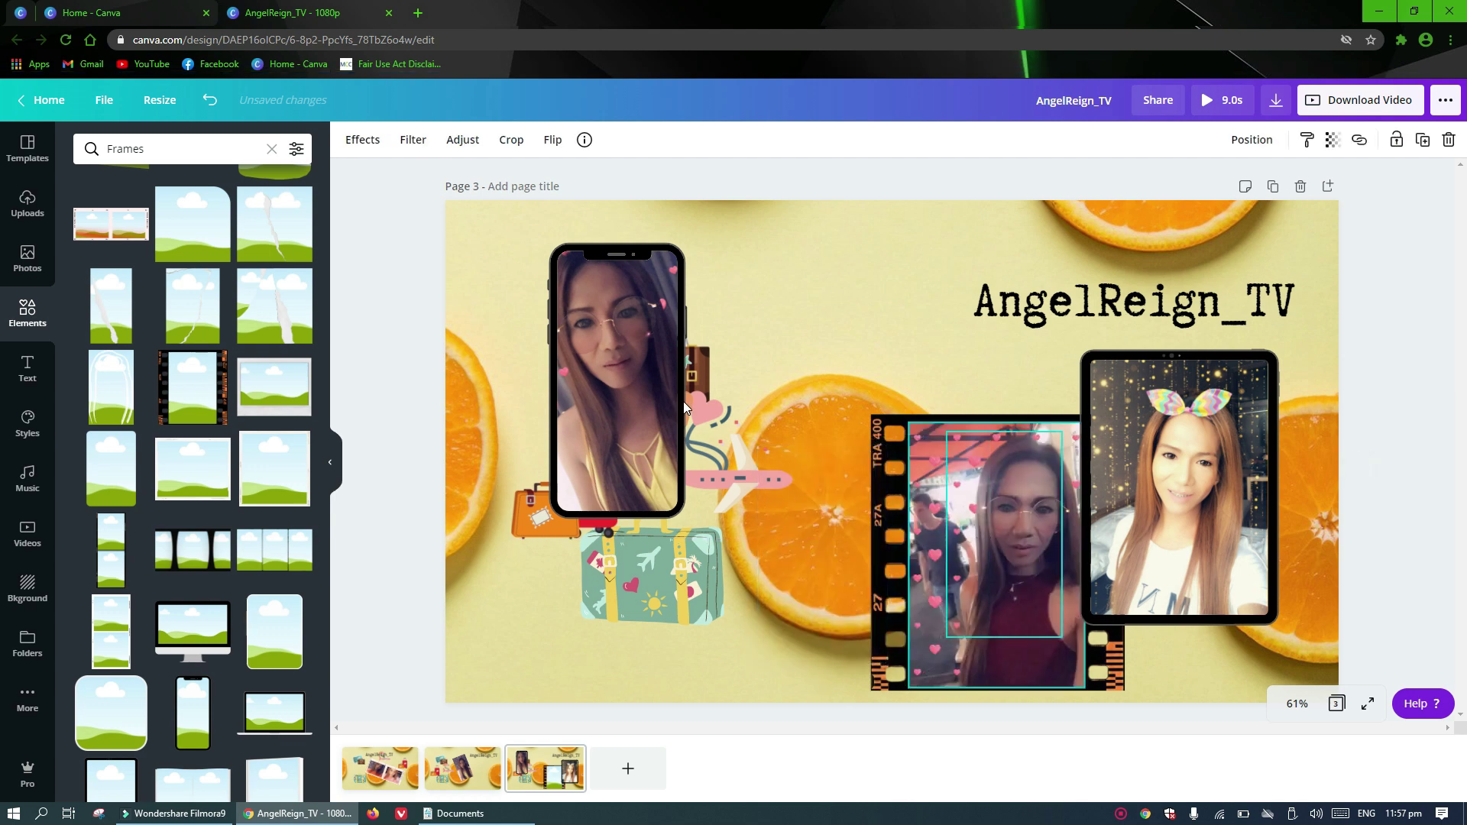
# - Shrink the phone frame, tilt it clockwise and place it at the upper edge of page 3 beside the heading
pyautogui.click(620, 357)
pyautogui.moveTo(775, 343); pyautogui.dragTo(804, 342)
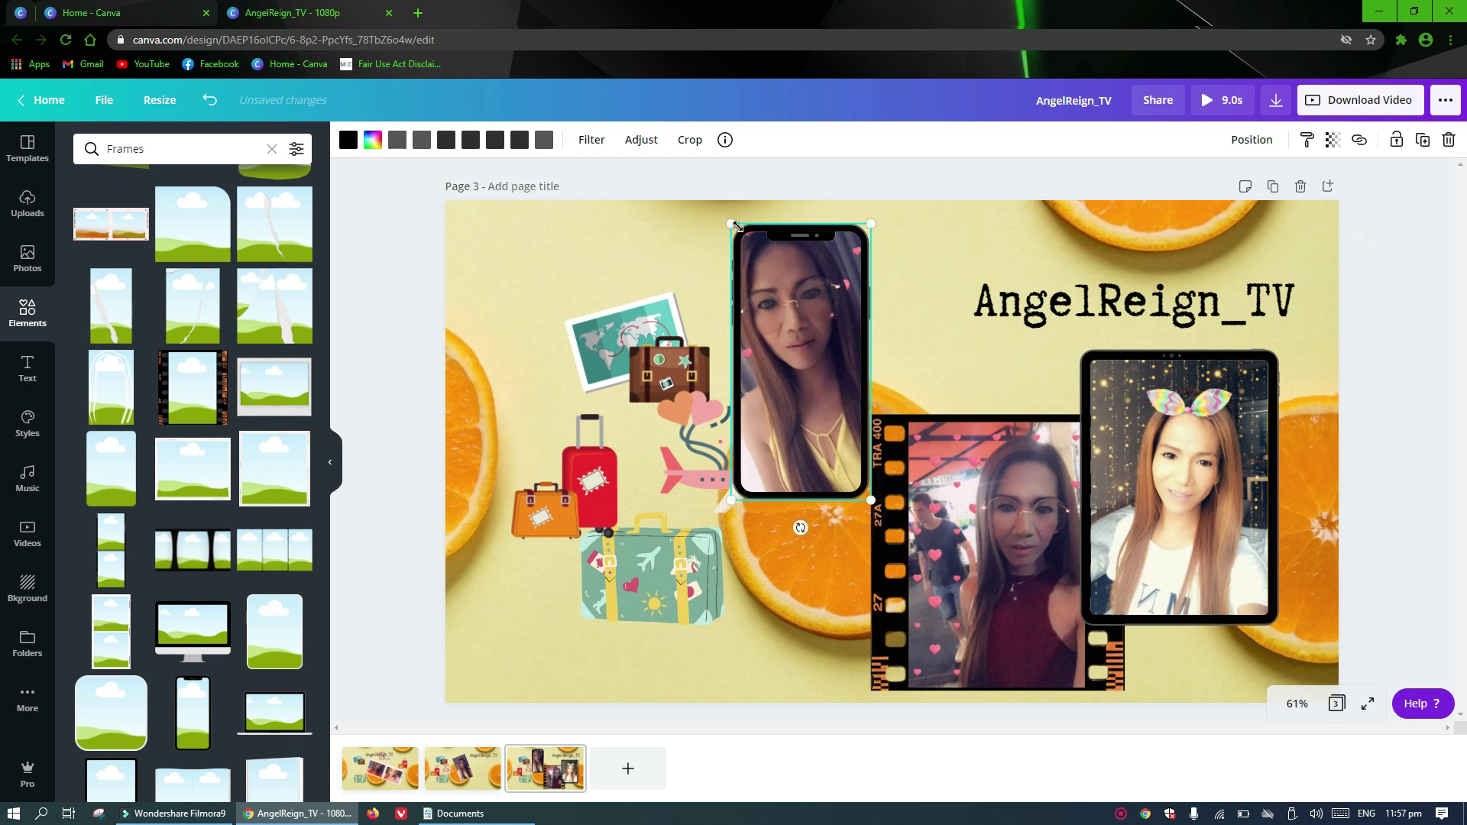
pyautogui.moveTo(731, 224); pyautogui.dragTo(756, 274)
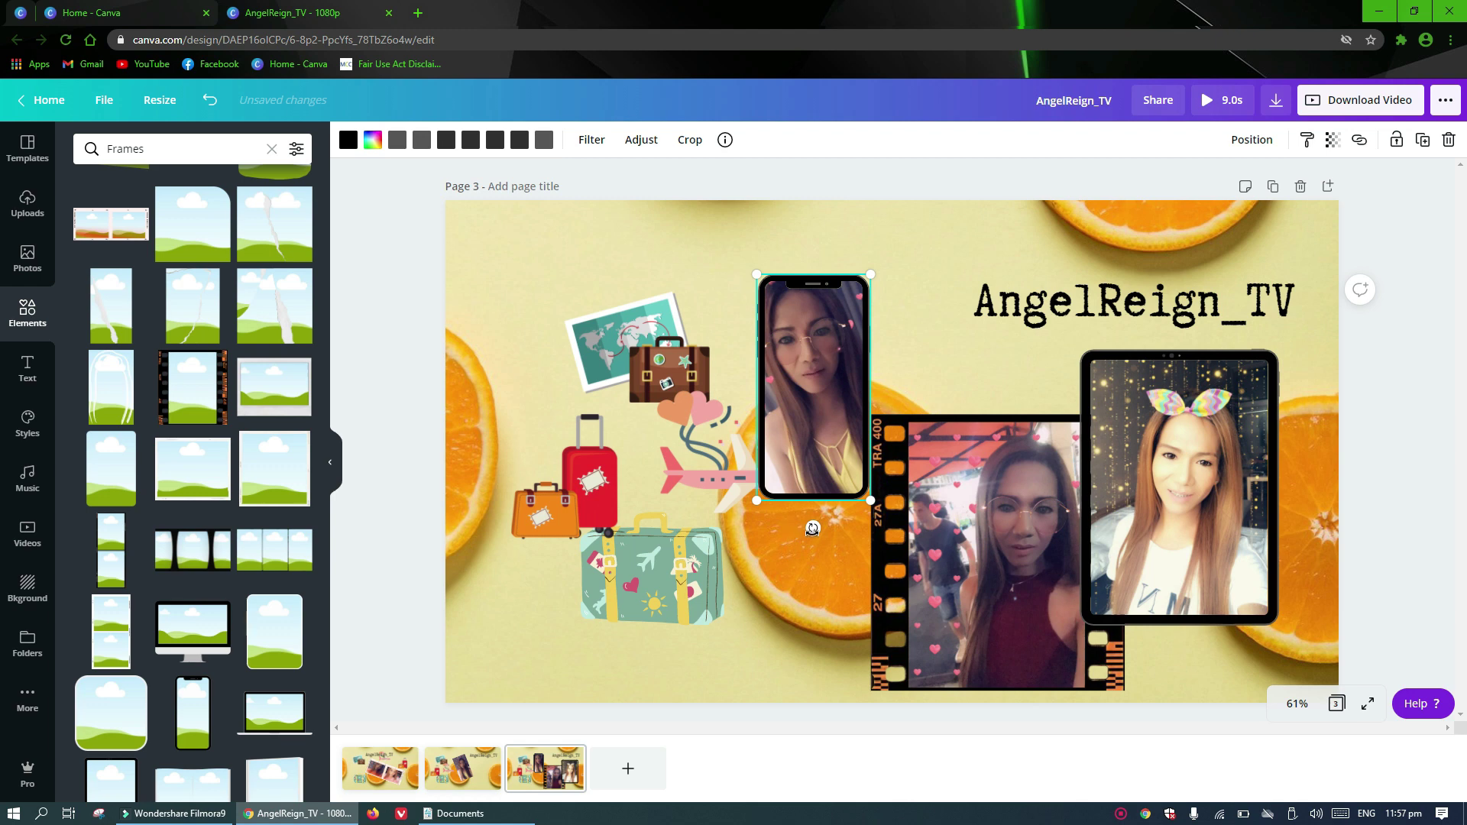
pyautogui.moveTo(793, 530); pyautogui.dragTo(772, 527)
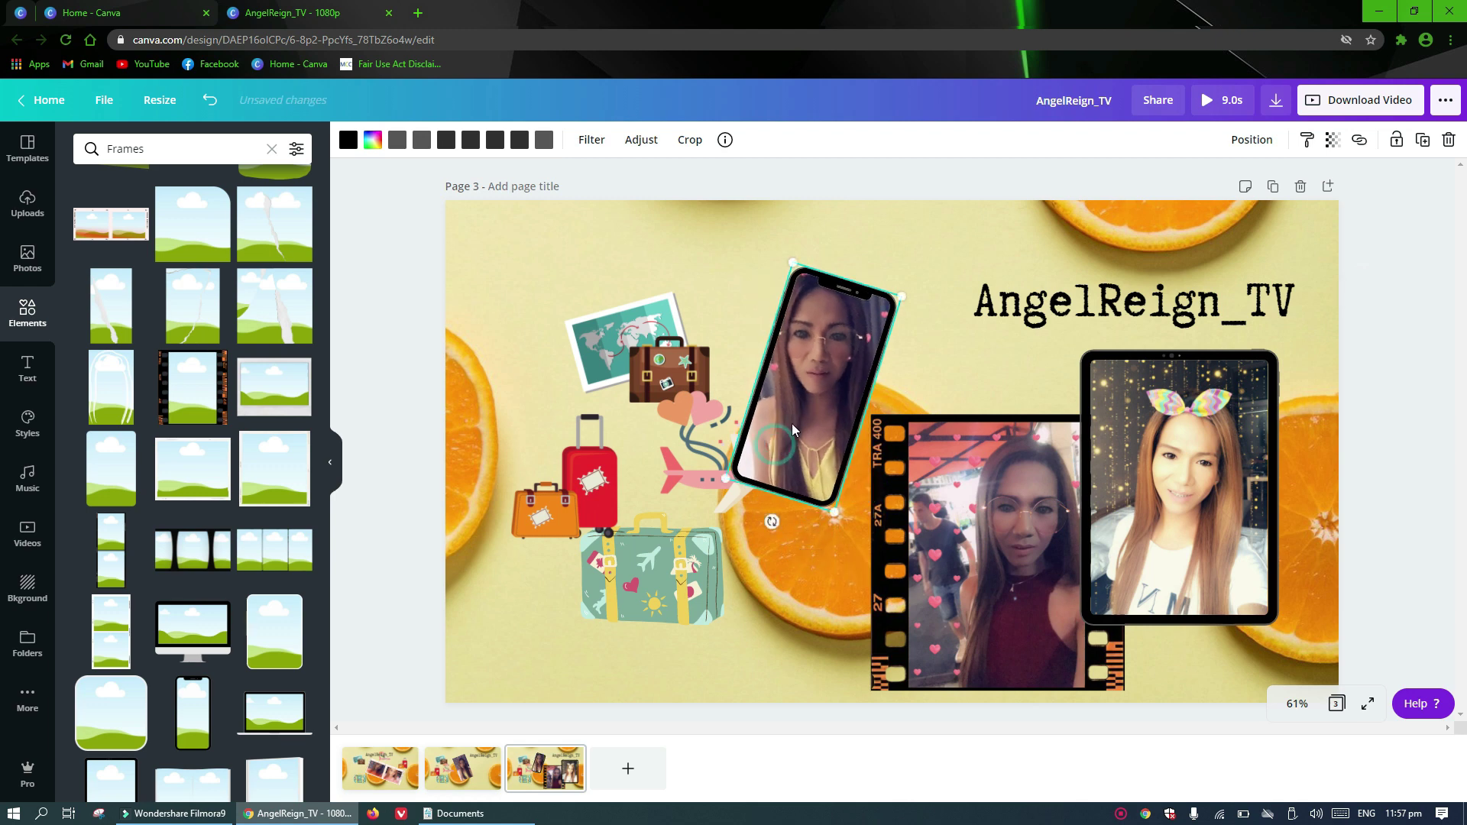
pyautogui.moveTo(830, 358); pyautogui.dragTo(881, 387)
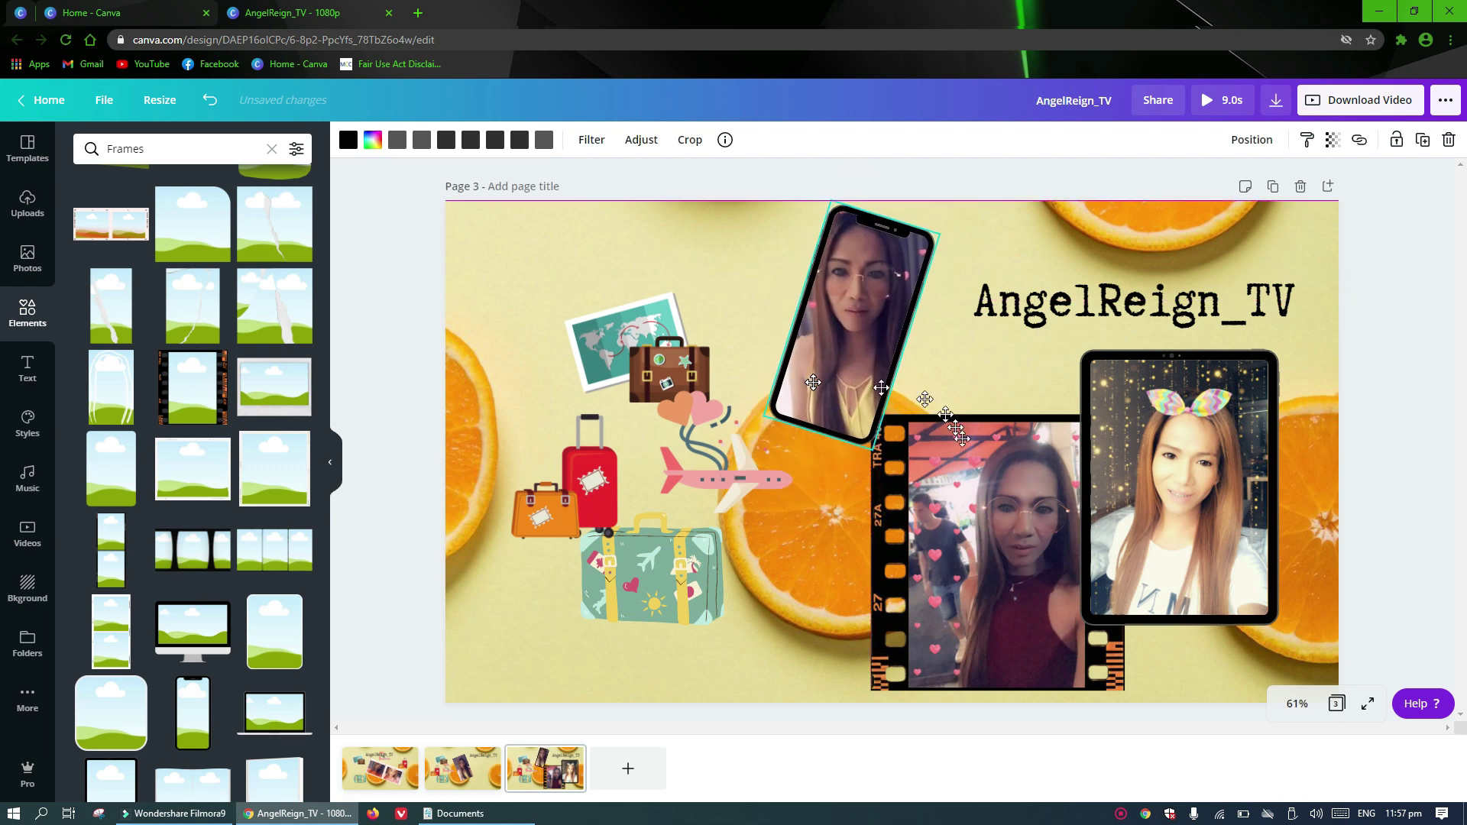
# - Shrink the film-strip frame and move it below the phone frame, and shift the tablet frame left under the heading
pyautogui.click(968, 492)
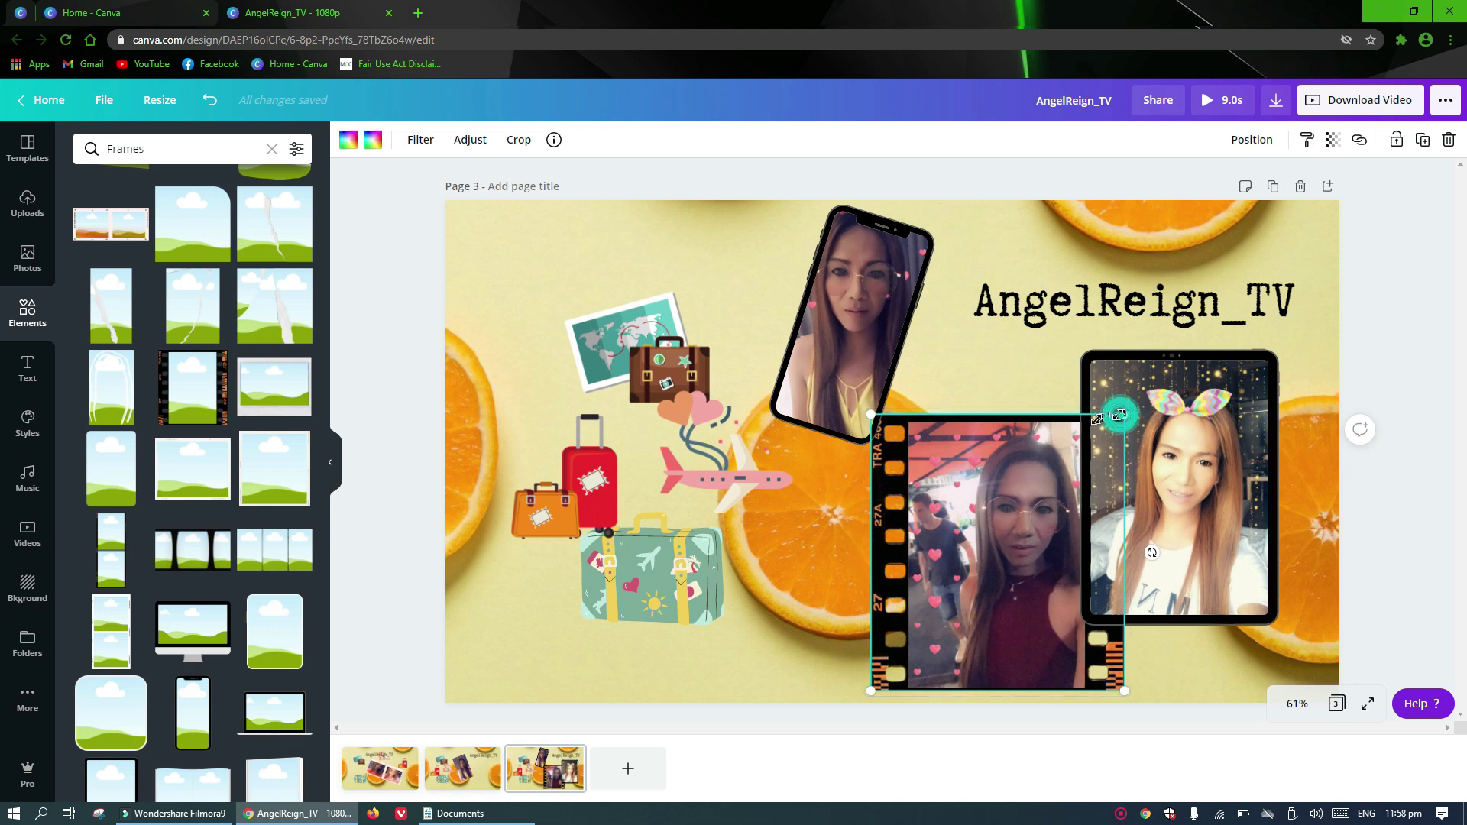
pyautogui.moveTo(1034, 469); pyautogui.dragTo(1057, 487)
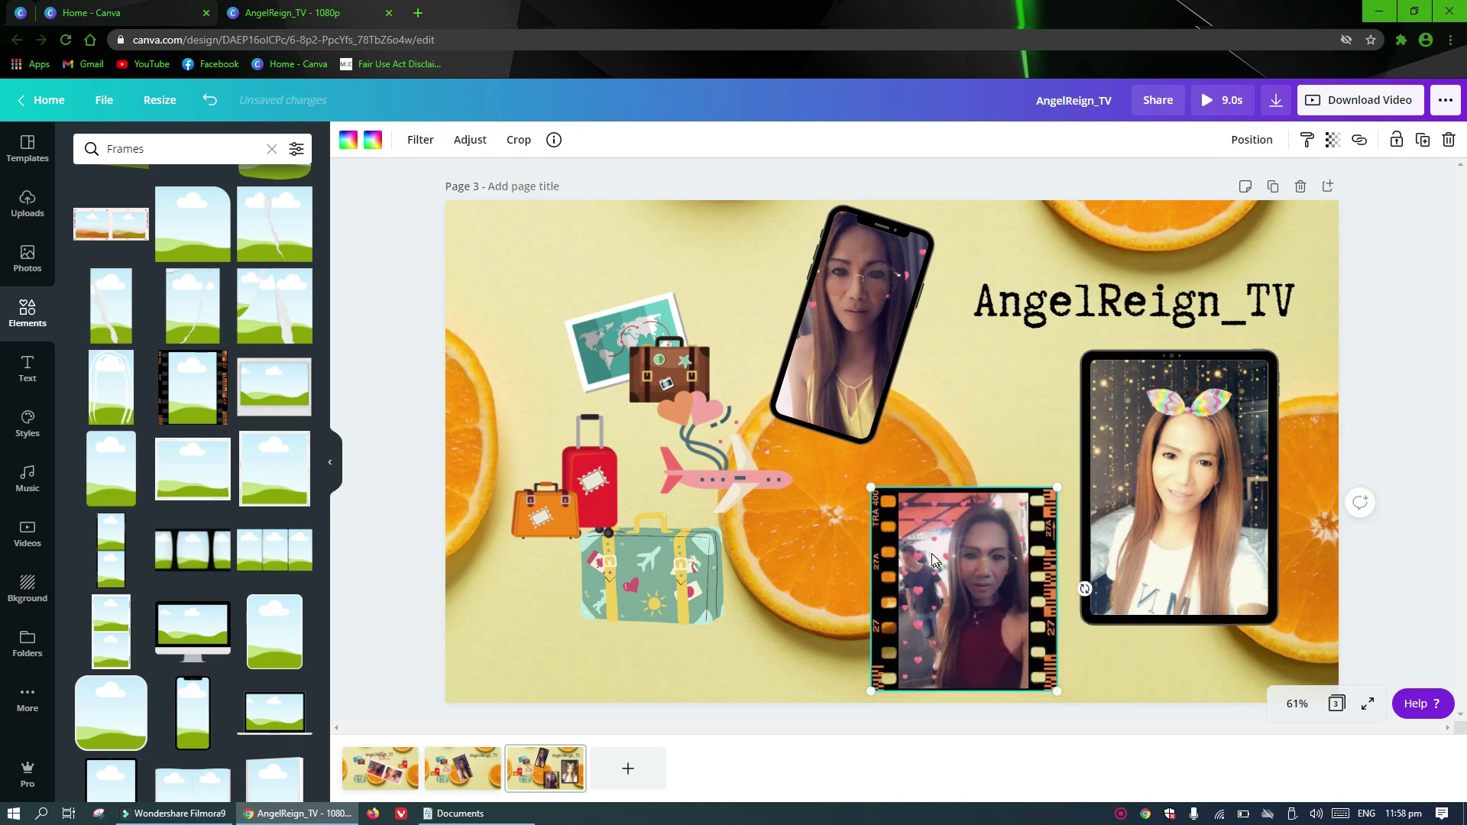
pyautogui.moveTo(974, 578); pyautogui.dragTo(898, 536)
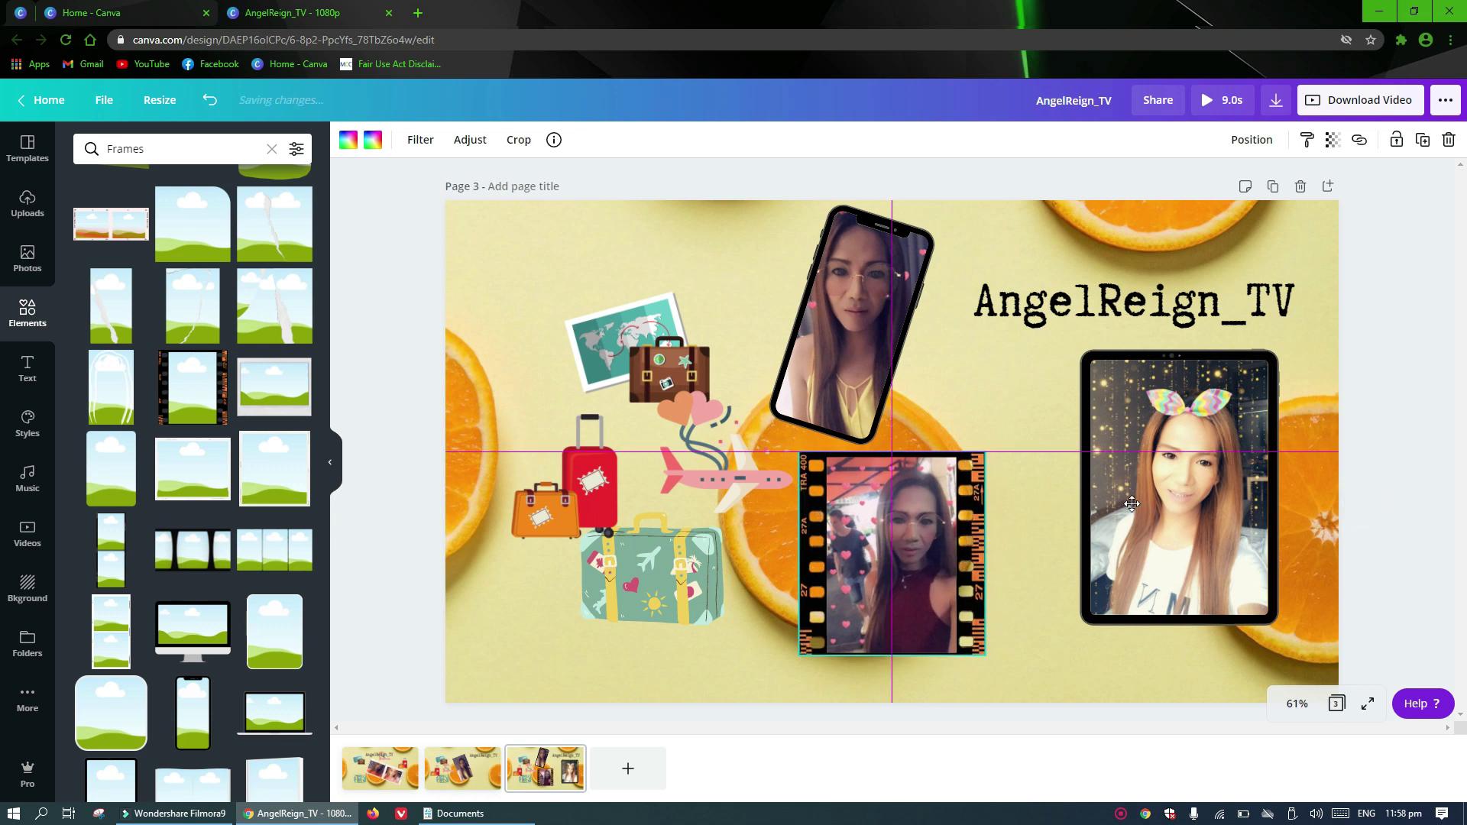
pyautogui.moveTo(1132, 503); pyautogui.dragTo(1075, 503)
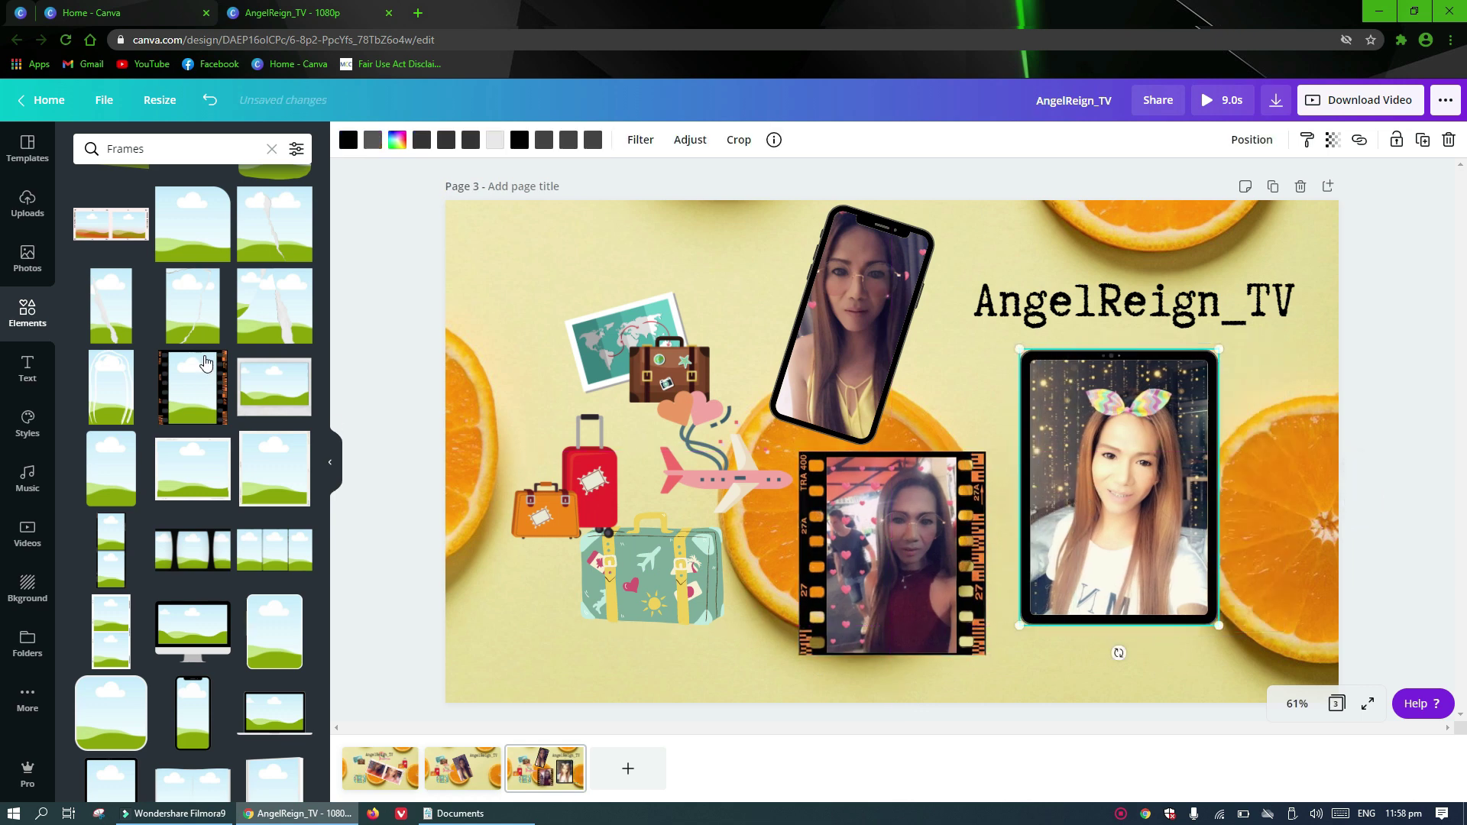
# - Search the elements for "subscribe", add the pink SUBSCRIBE button graphic to page 3 and place it at small size above the heading
pyautogui.click(30, 309)
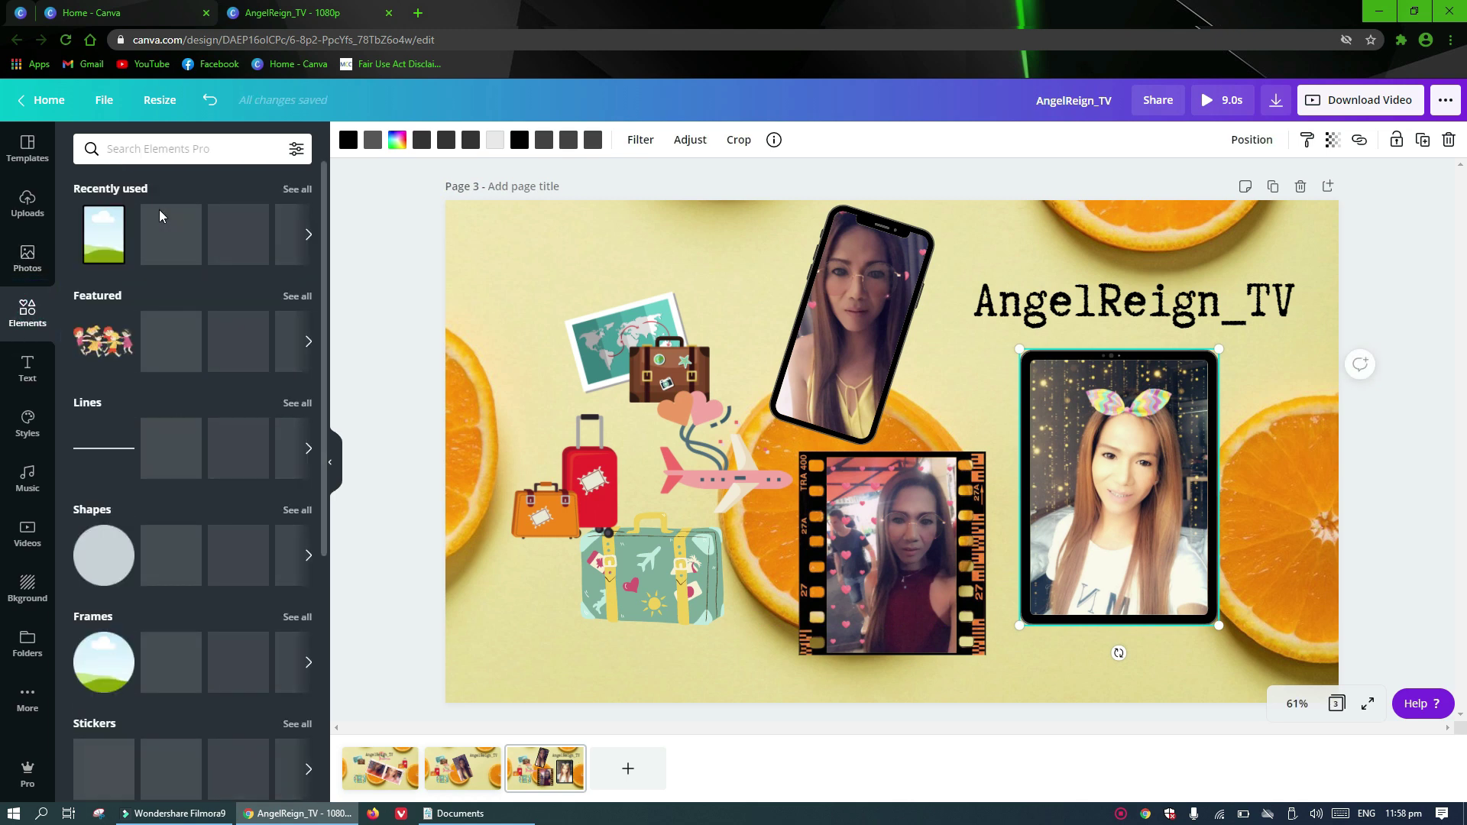
pyautogui.click(191, 150)
pyautogui.write('s')
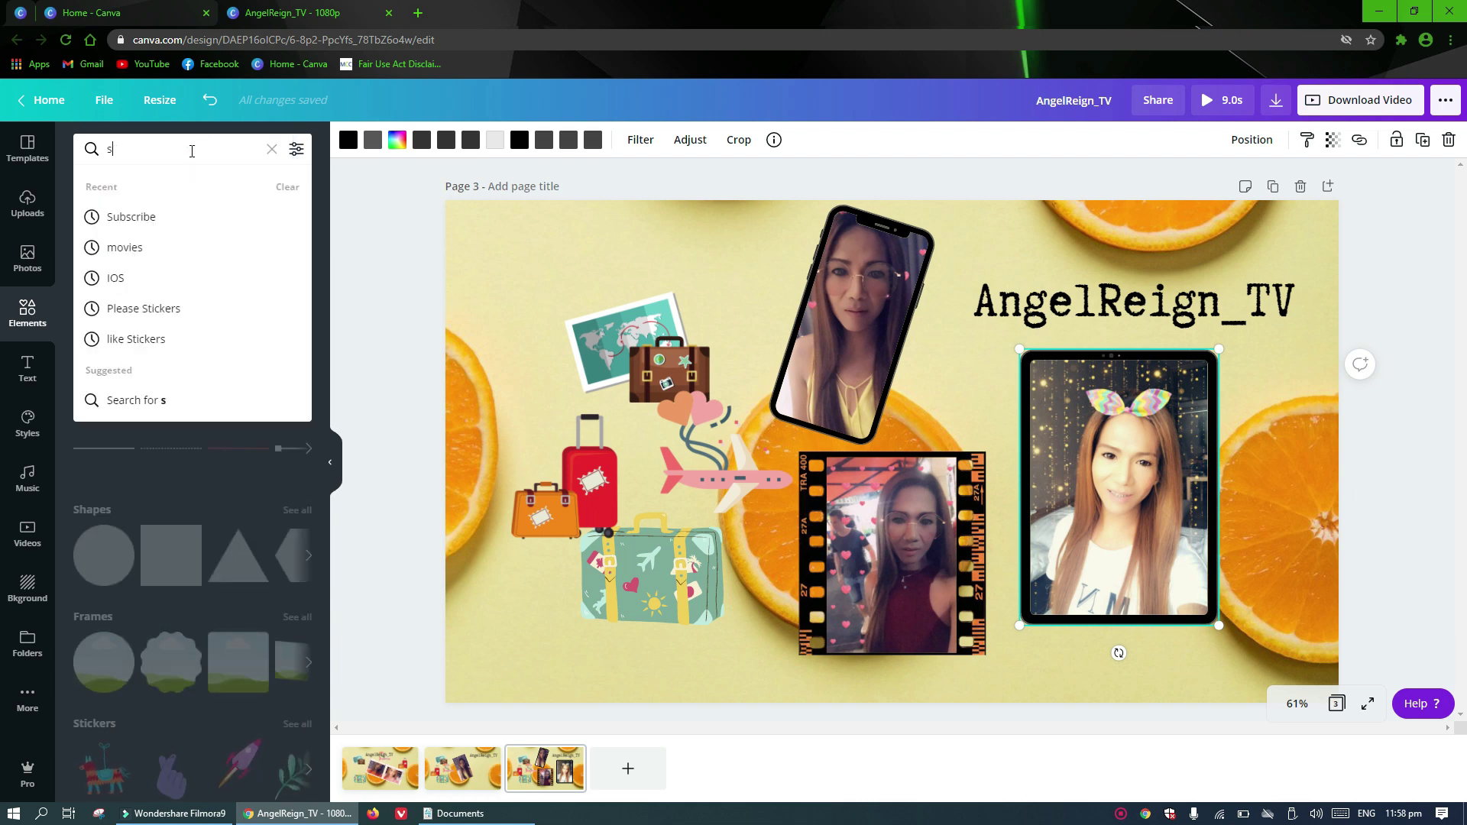
pyautogui.write('ubscr')
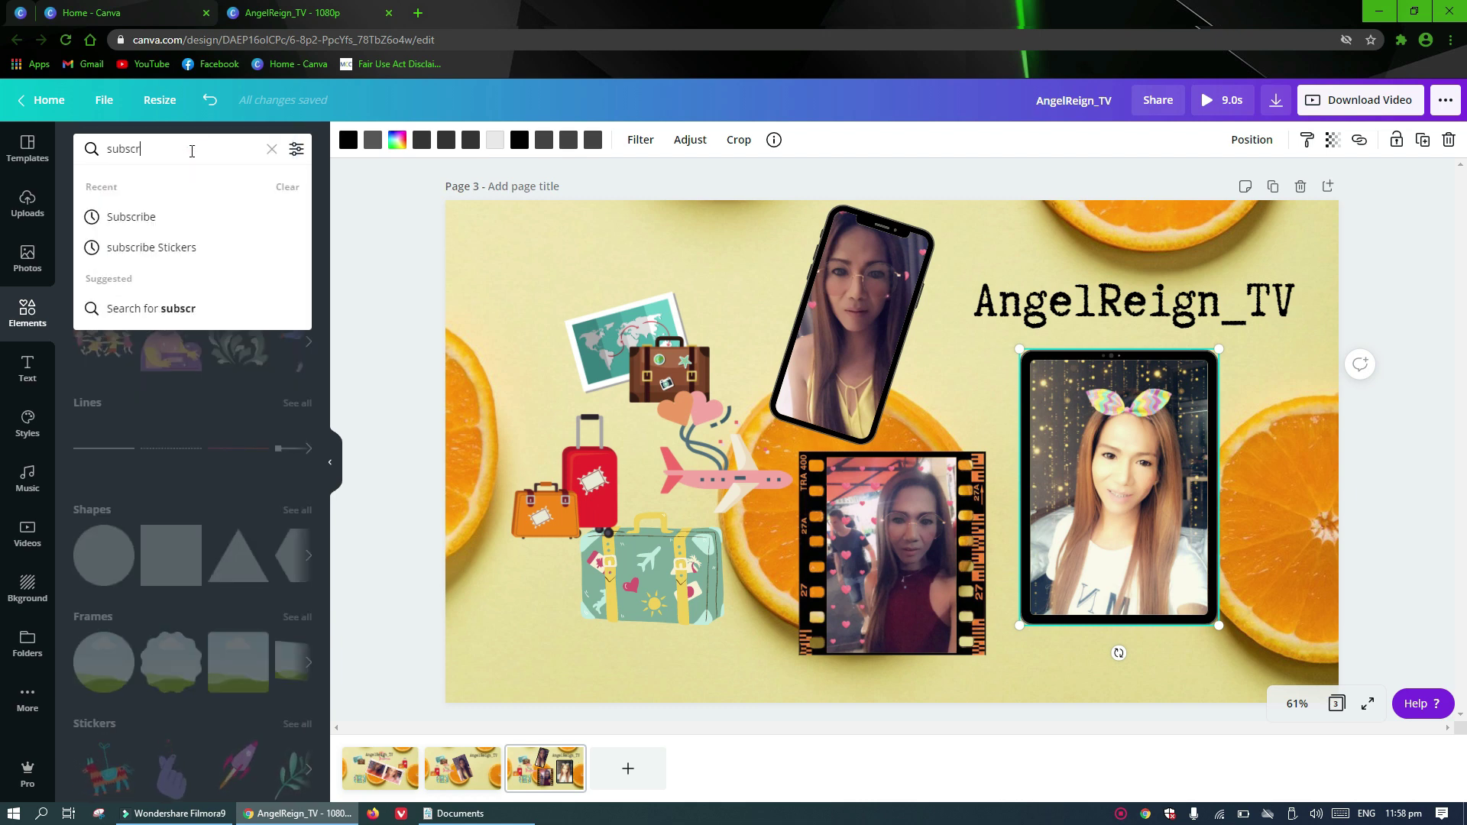
pyautogui.write('ibe')
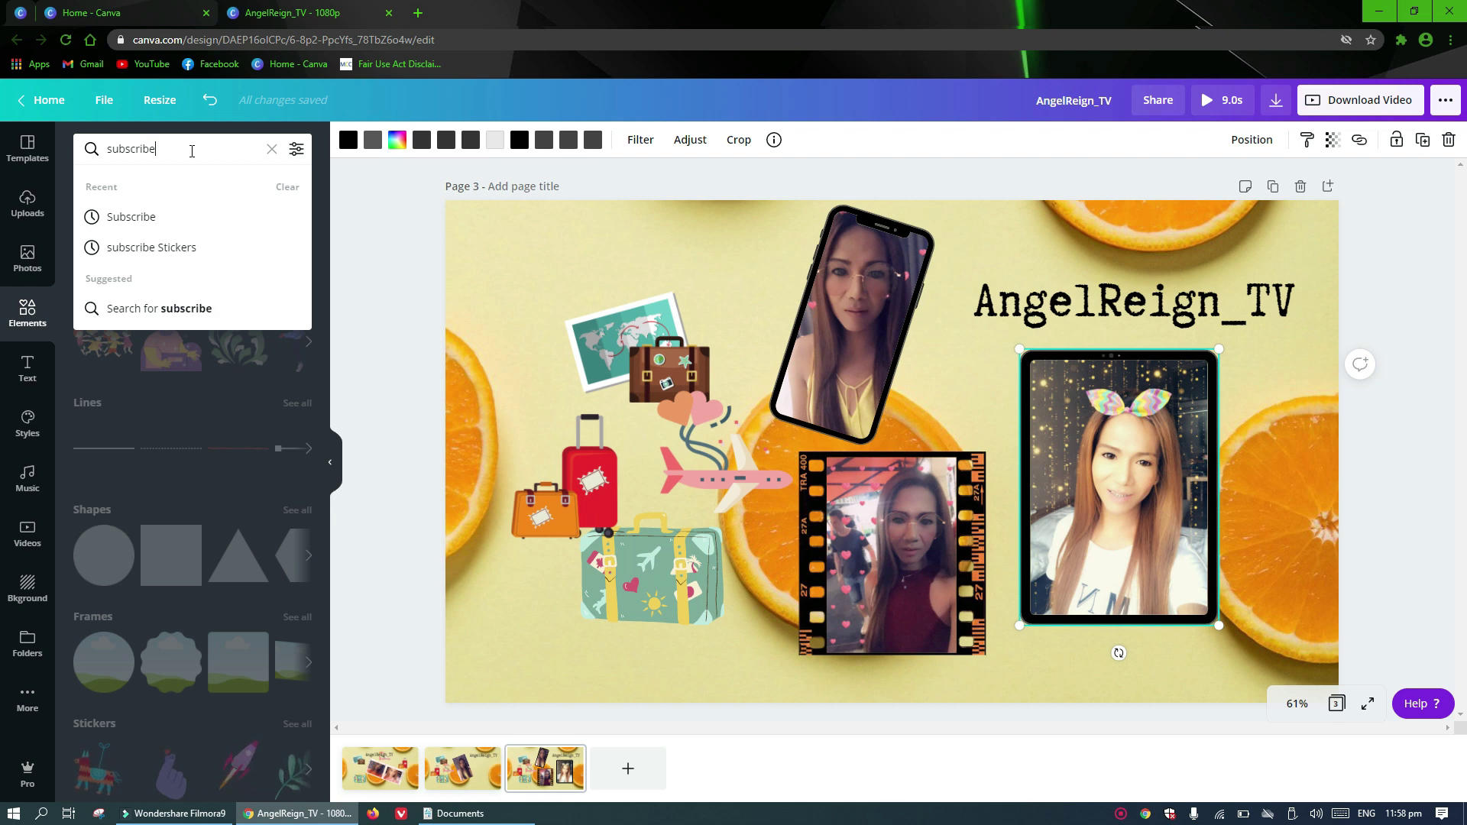
pyautogui.press('Return')
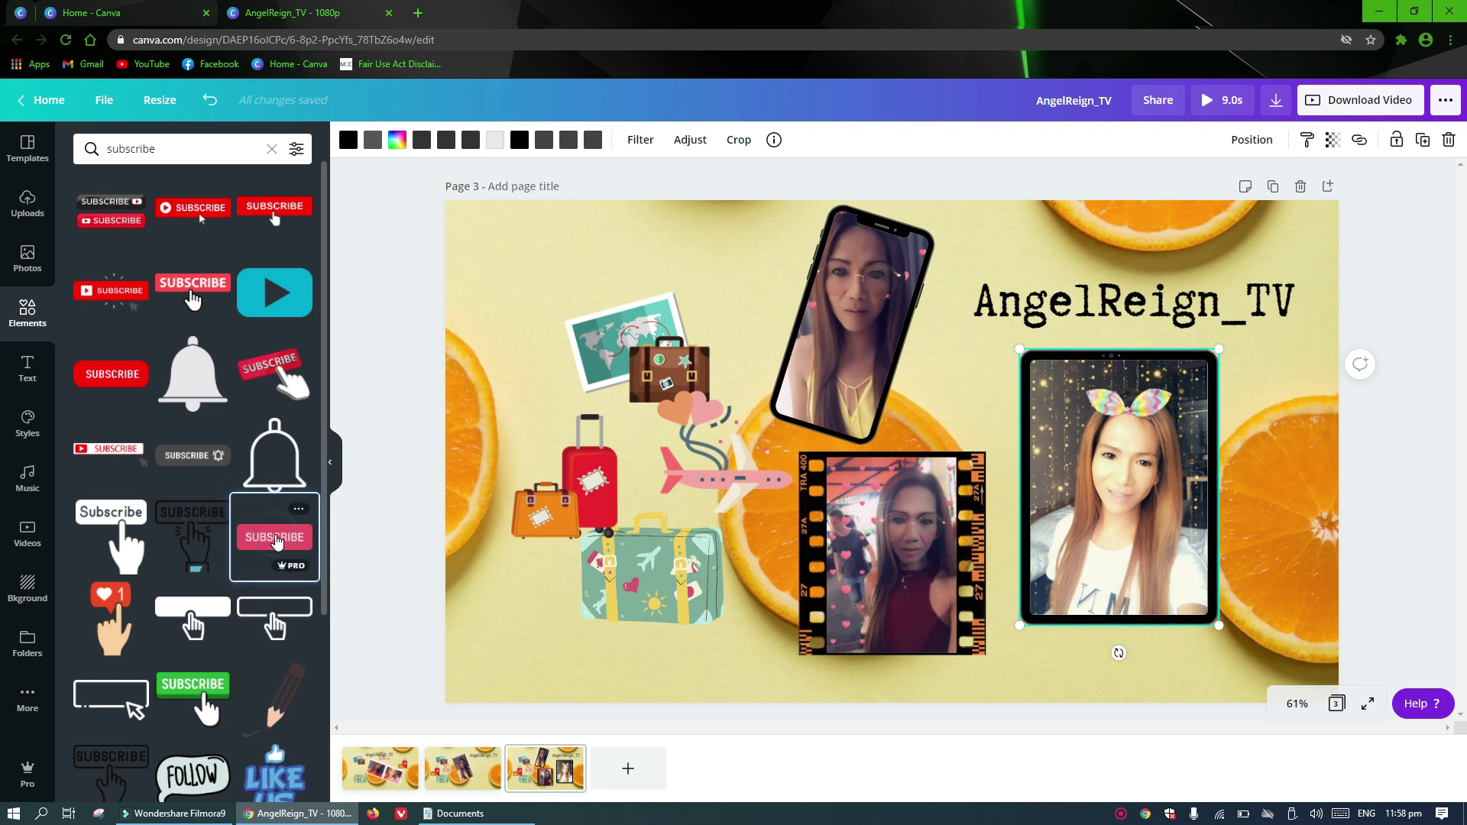
pyautogui.click(276, 541)
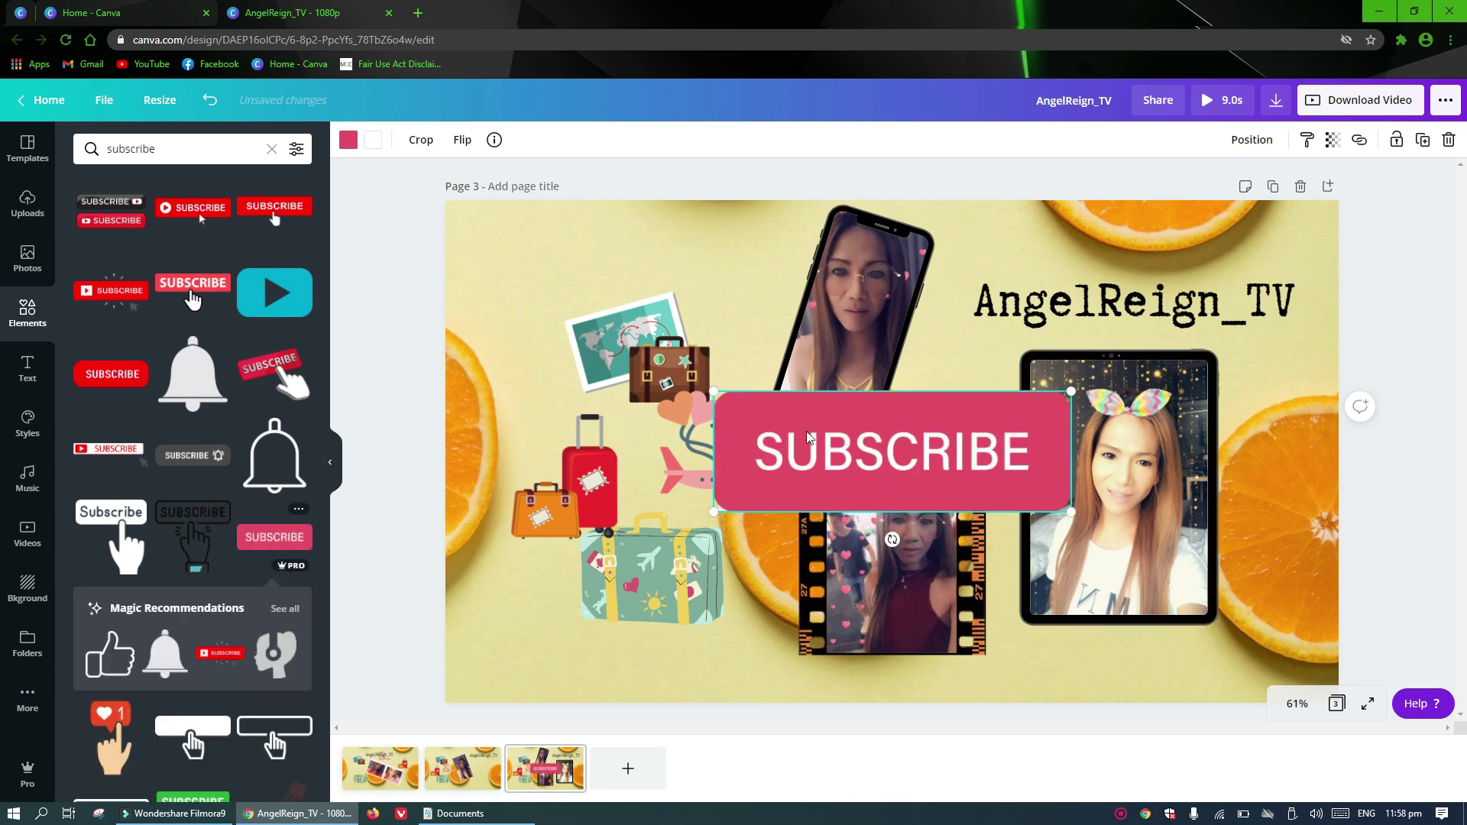
pyautogui.moveTo(776, 399); pyautogui.dragTo(880, 436)
pyautogui.moveTo(988, 474); pyautogui.dragTo(1044, 239)
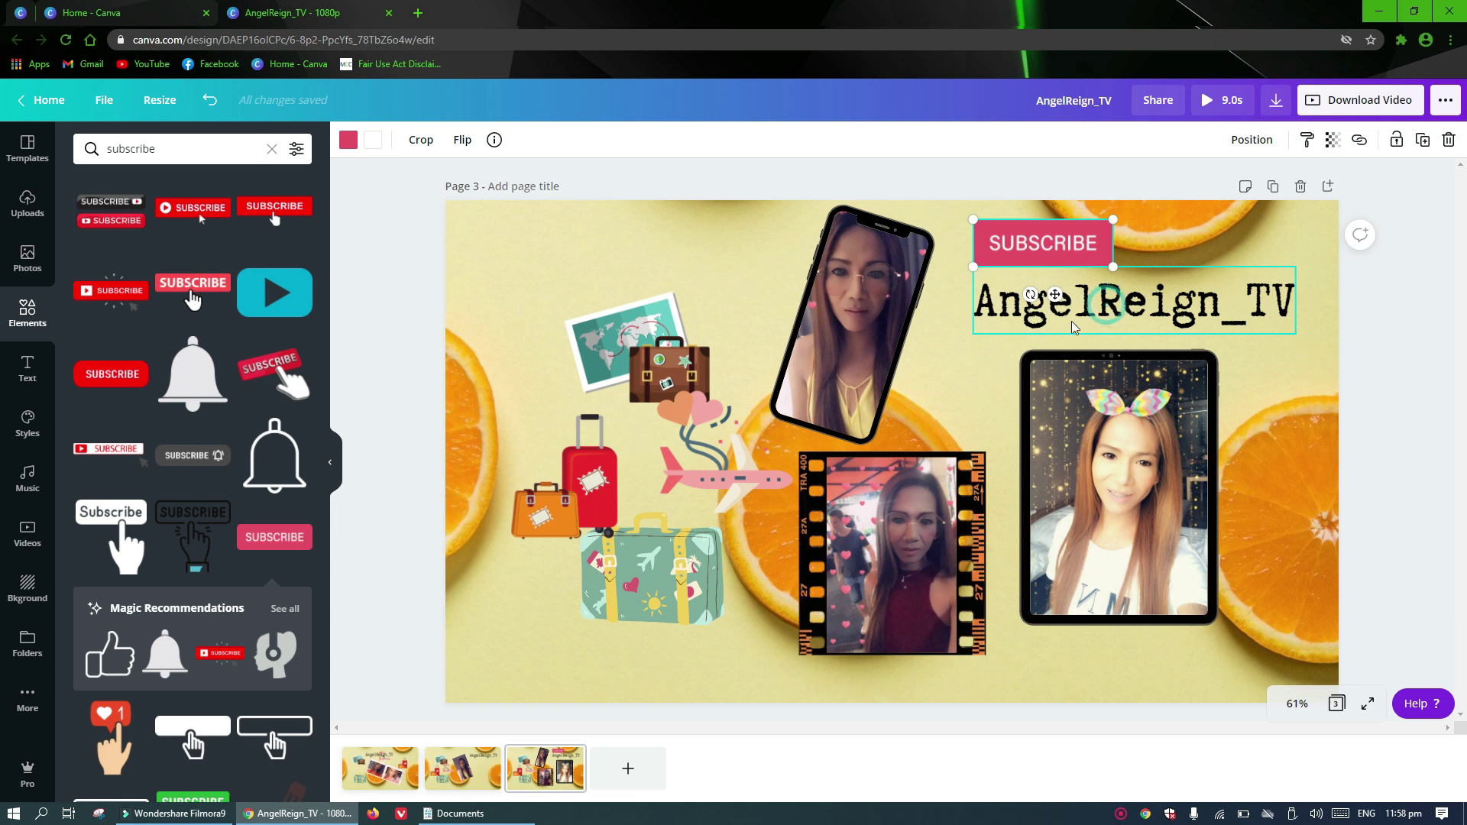
# - Tilt the AngelReign_TV heading upward to the right and place it between the SUBSCRIBE graphic and the tablet frame, with the graphic shifted slightly left
pyautogui.moveTo(1105, 308); pyautogui.dragTo(996, 388)
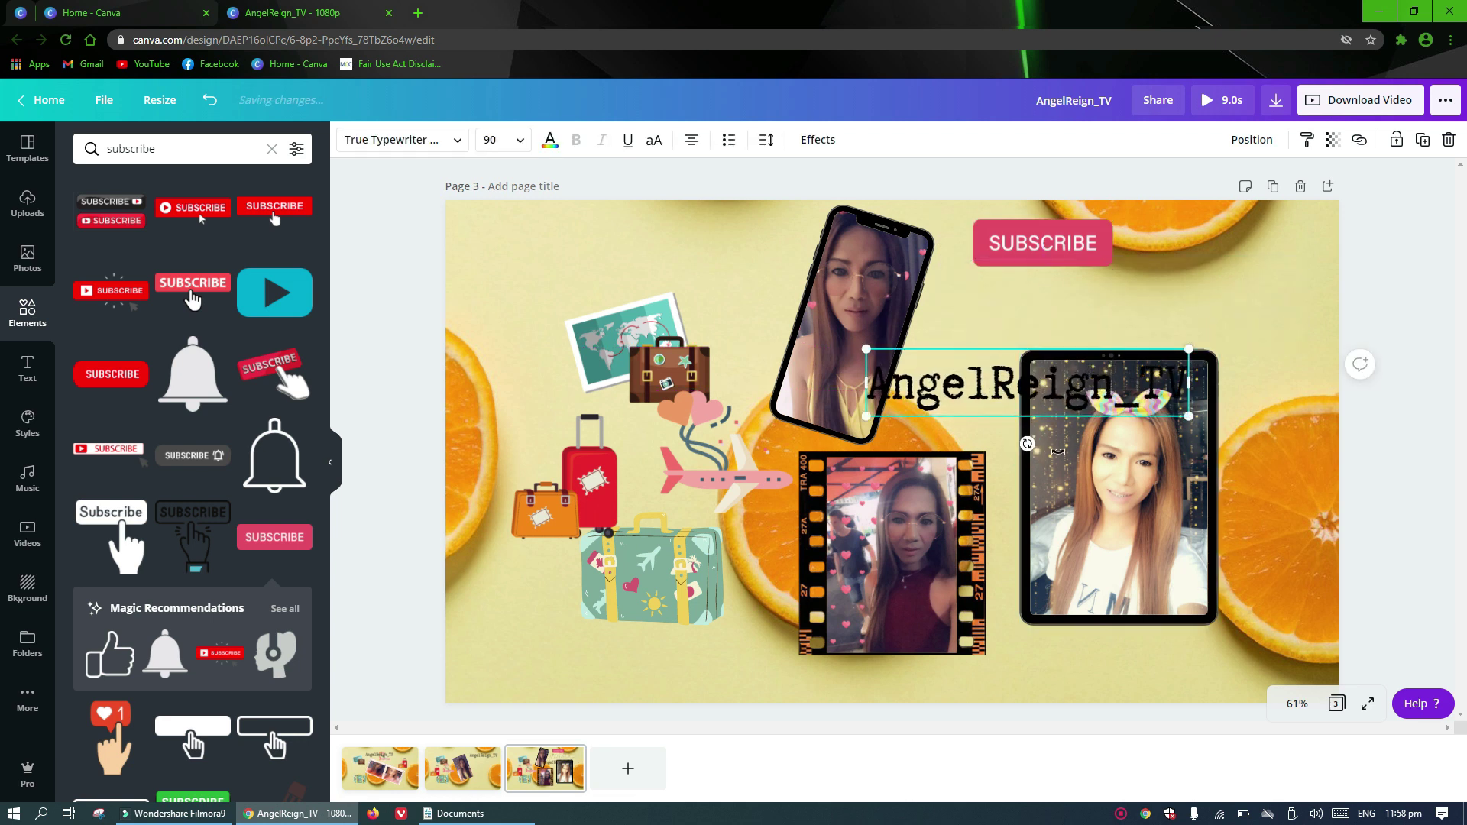
pyautogui.moveTo(1025, 444); pyautogui.dragTo(1079, 318)
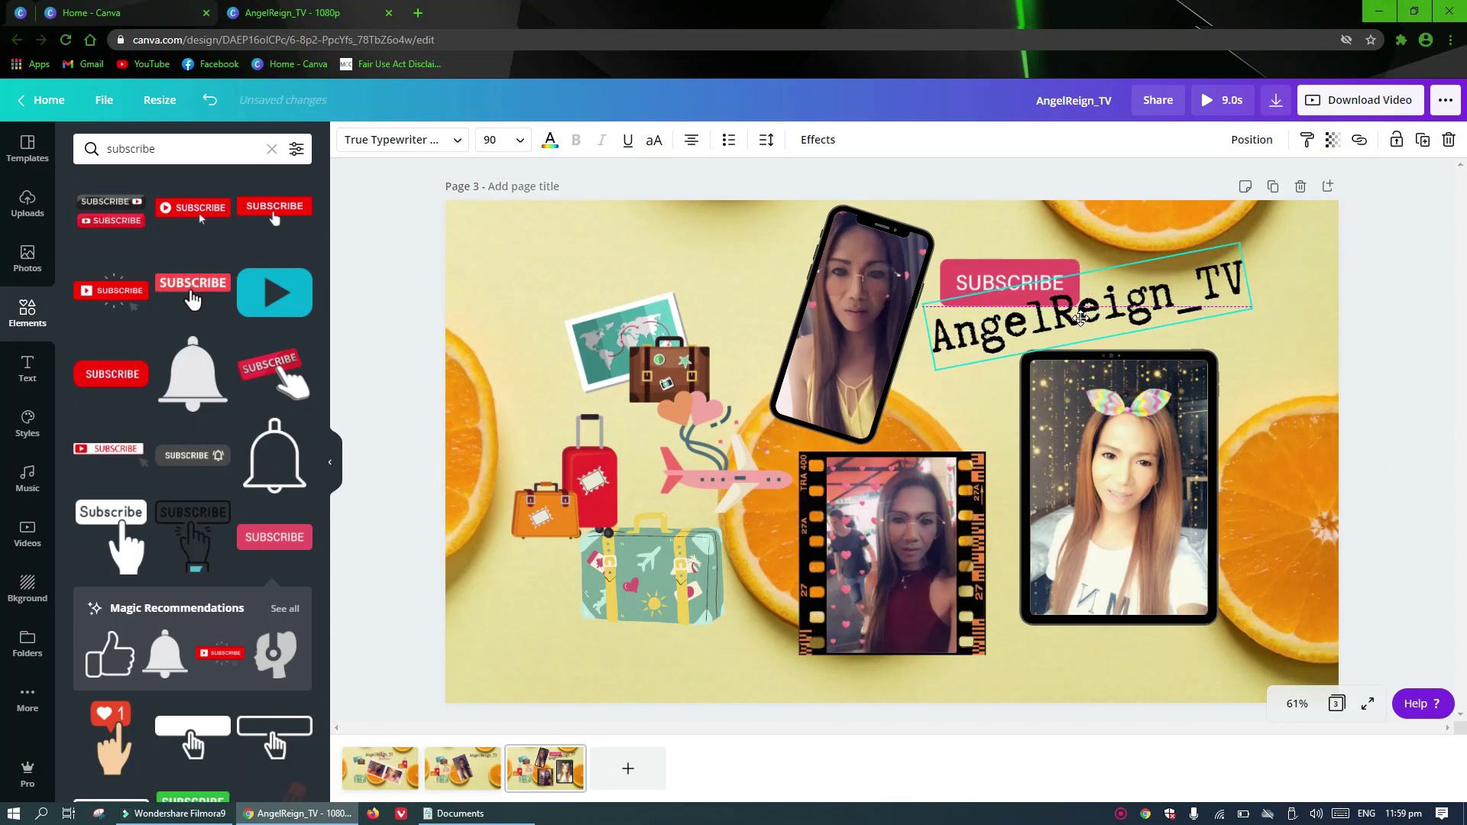
pyautogui.click(1392, 306)
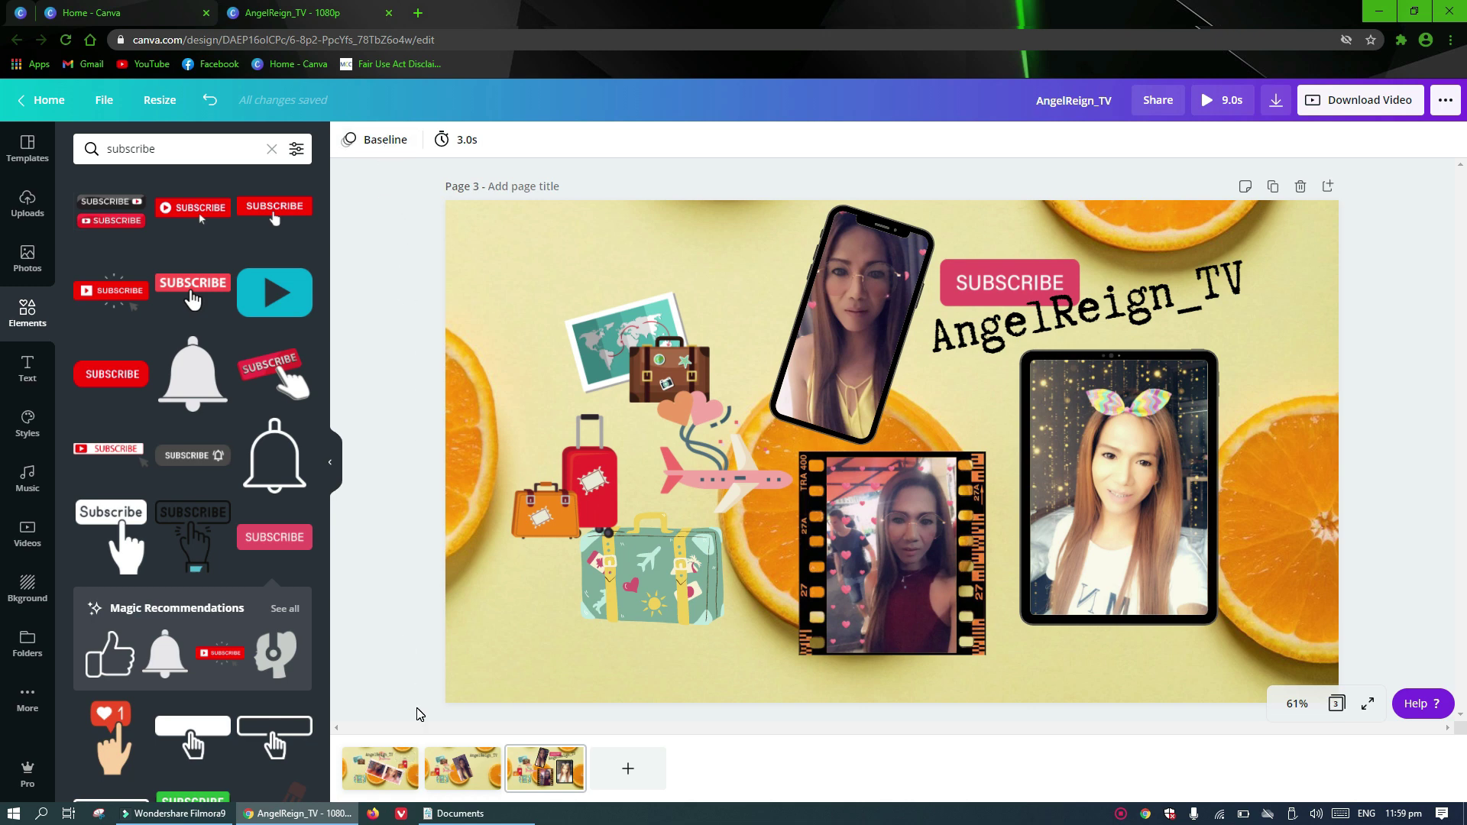
# - Change the page animation of page 2 to Pan
pyautogui.click(393, 774)
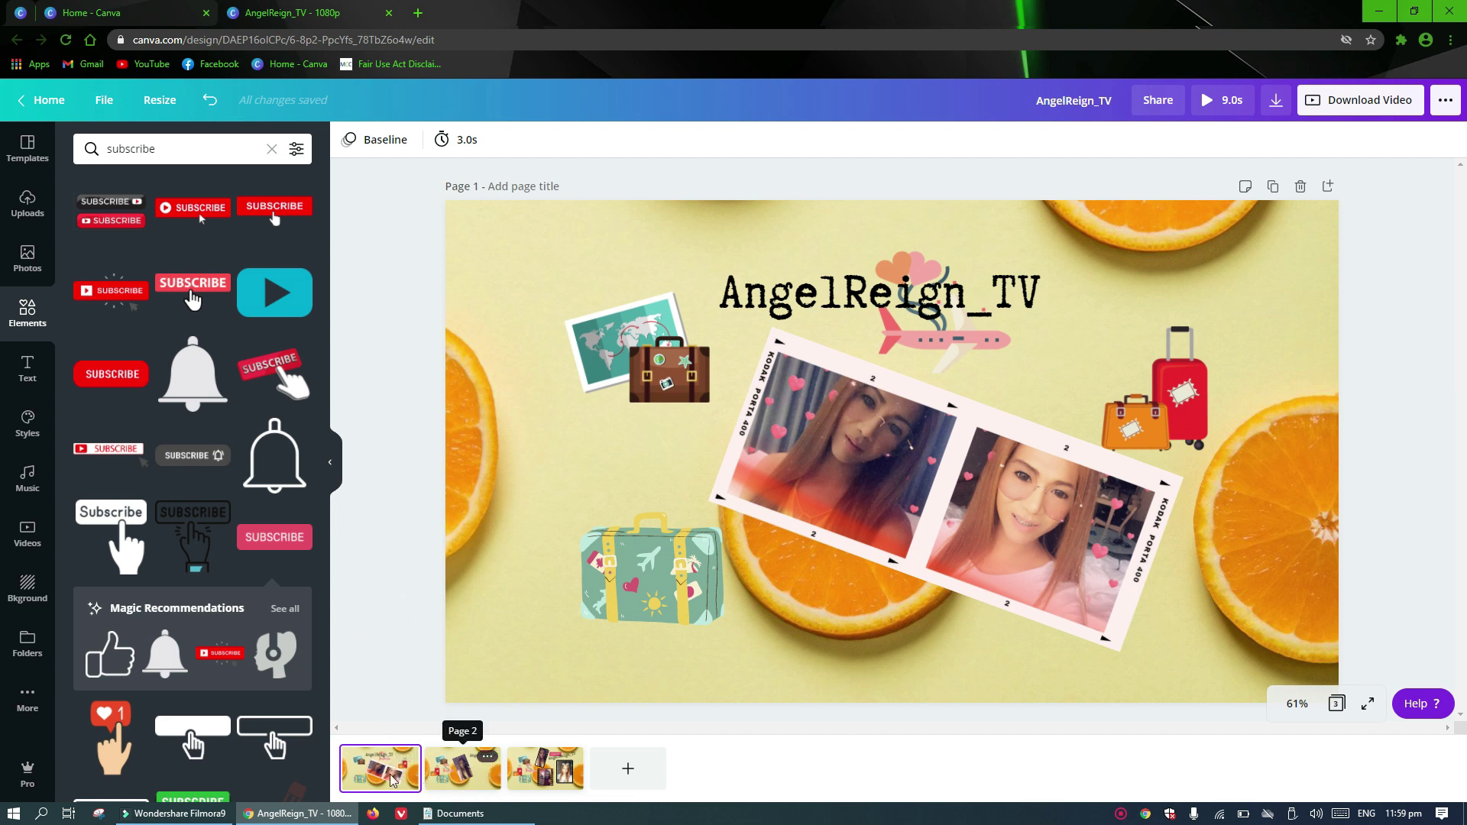
pyautogui.click(462, 777)
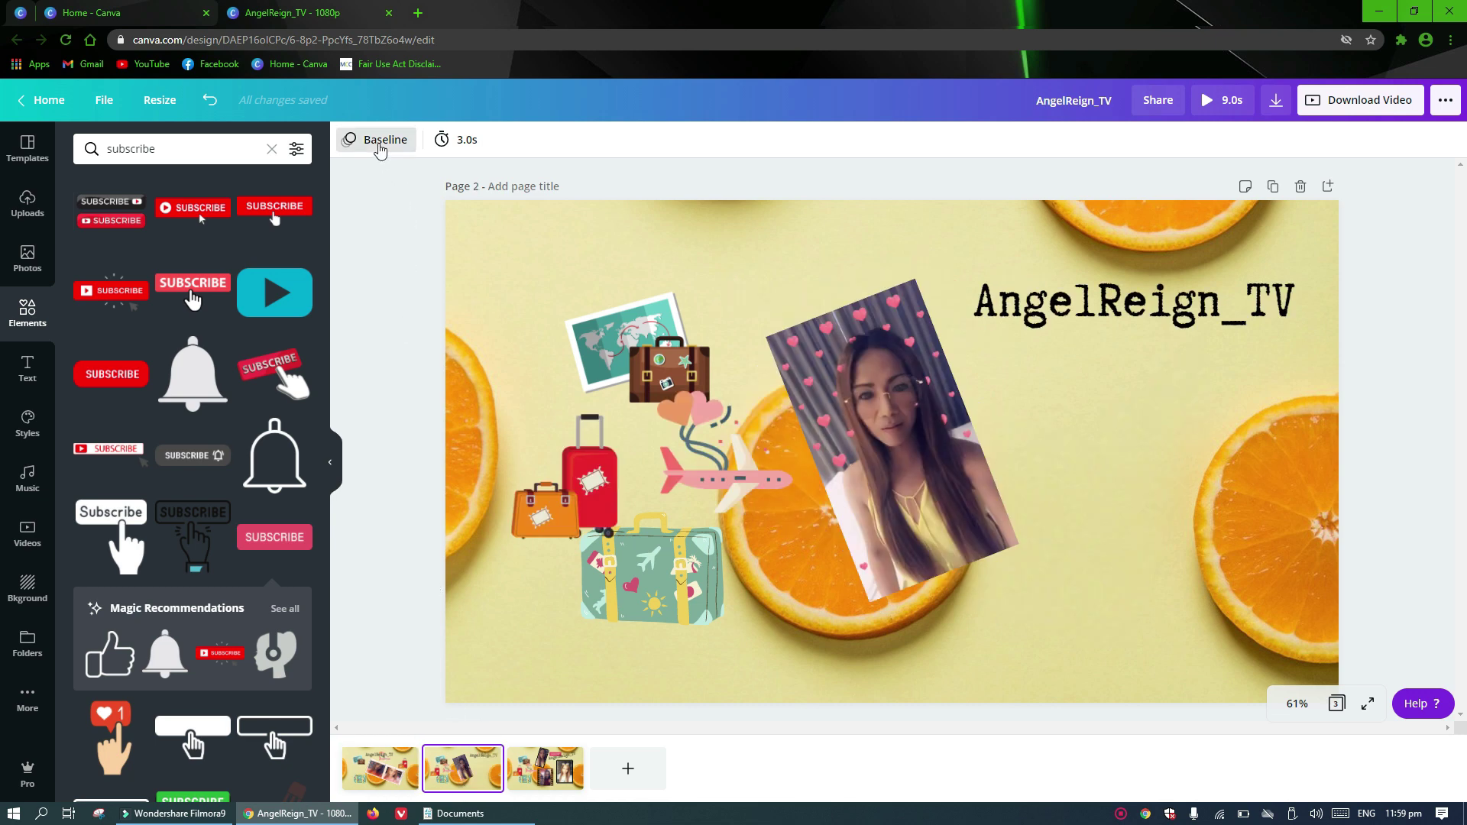
pyautogui.click(379, 144)
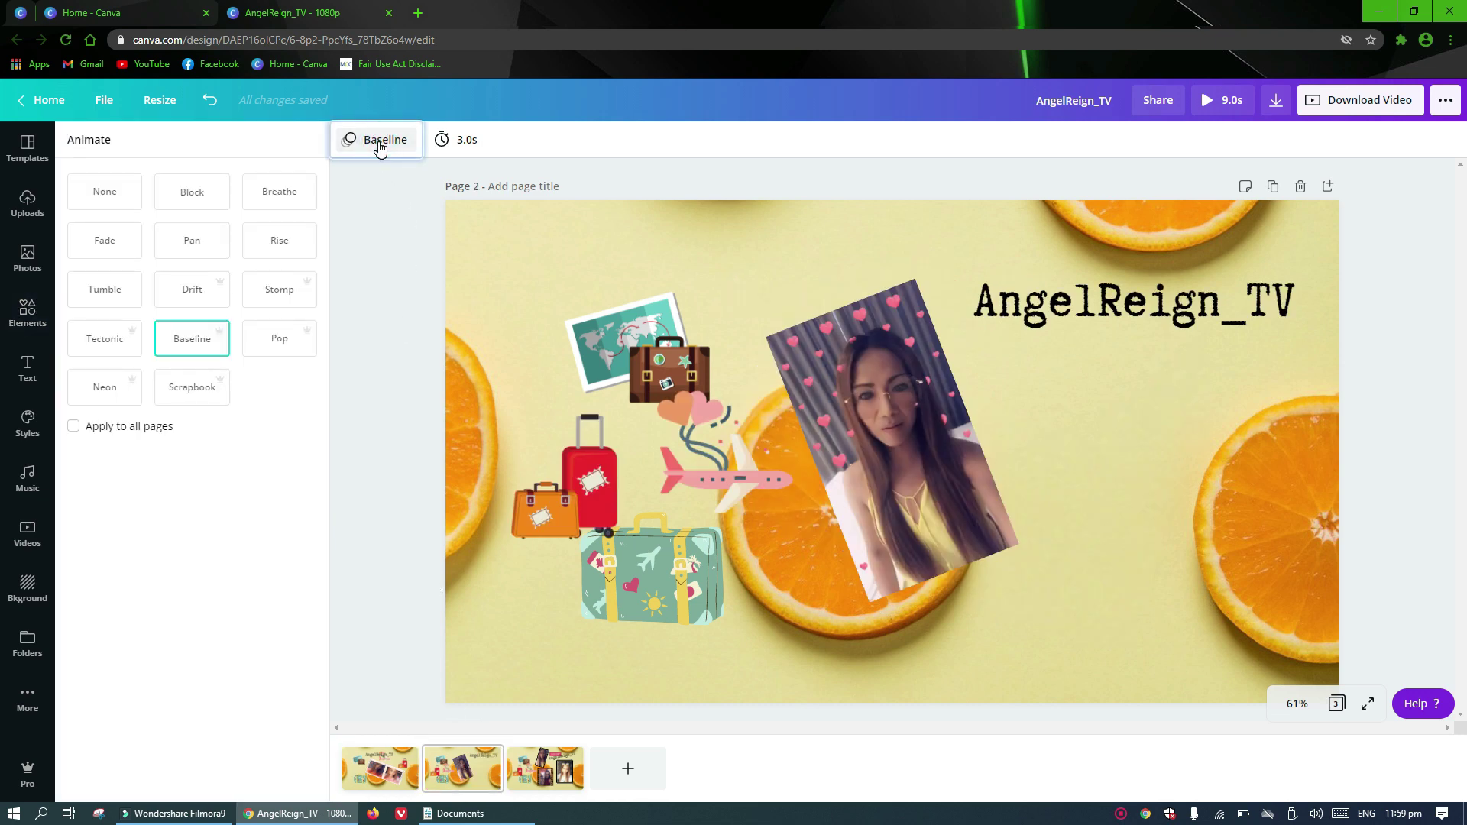
pyautogui.click(181, 242)
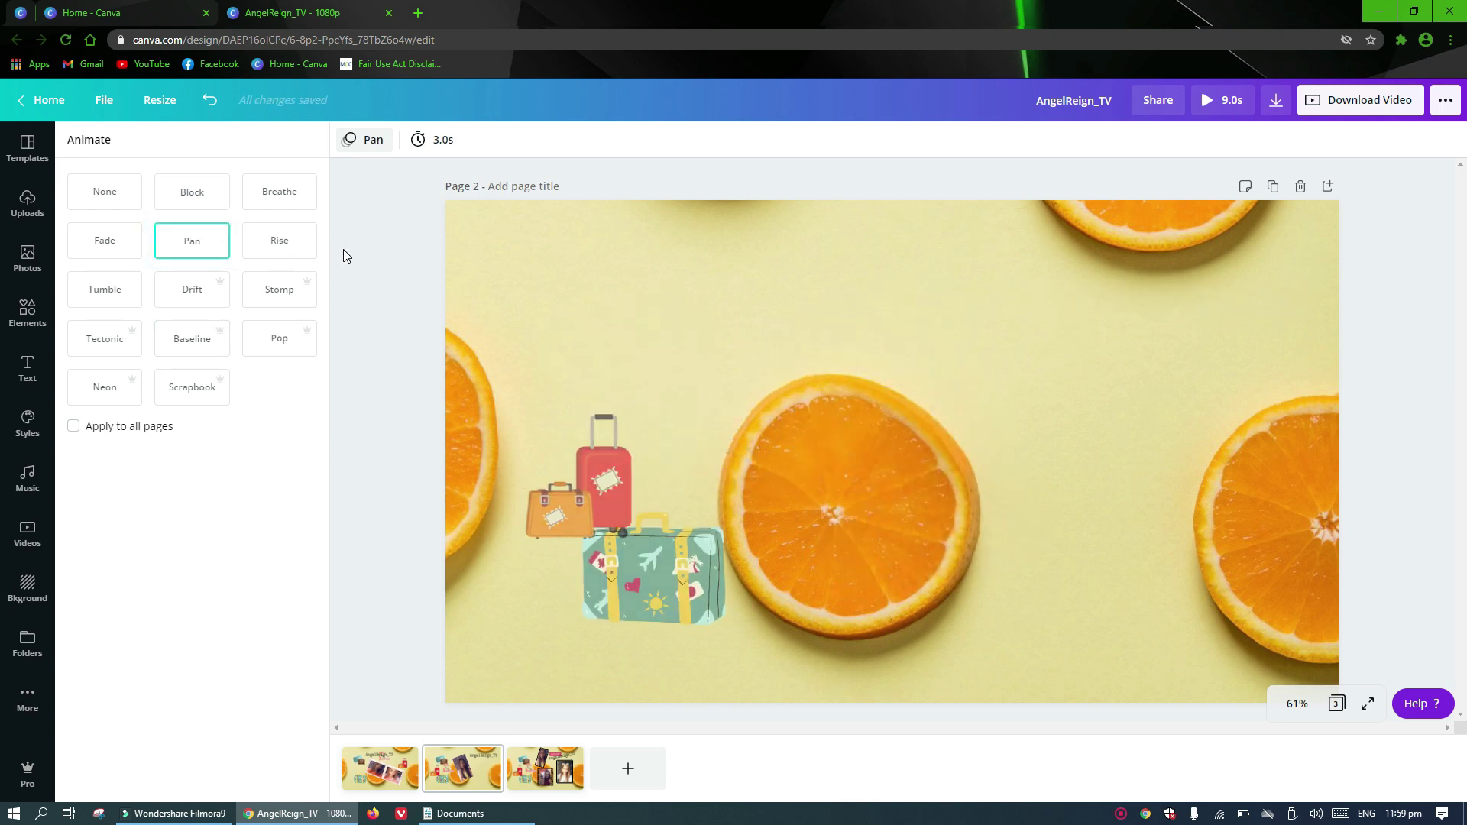
# - Apply the Tectonic animation to page 3 after trying Tumble, and set the page timing to 4.0 seconds
pyautogui.click(545, 771)
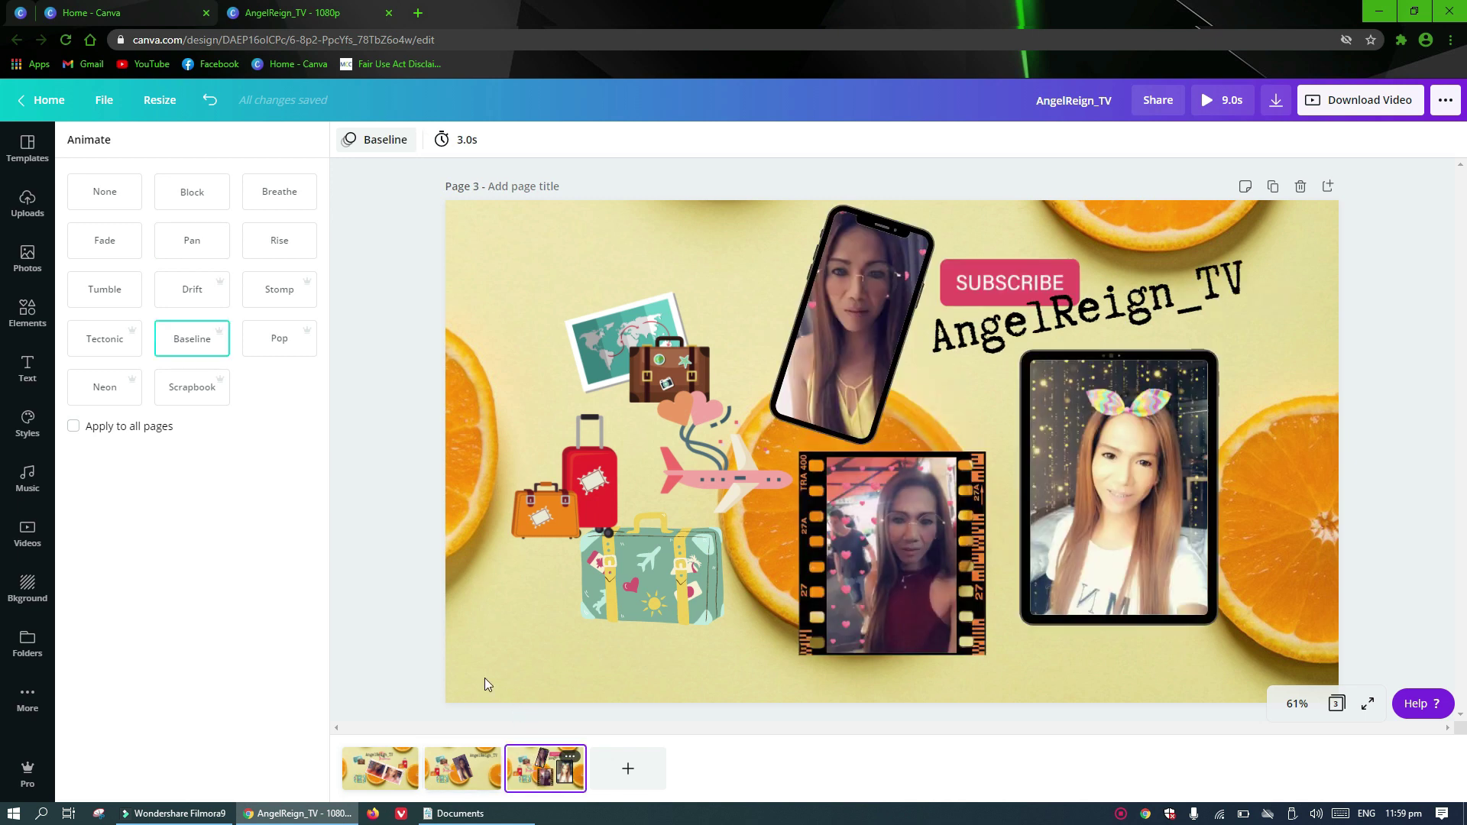
pyautogui.click(116, 295)
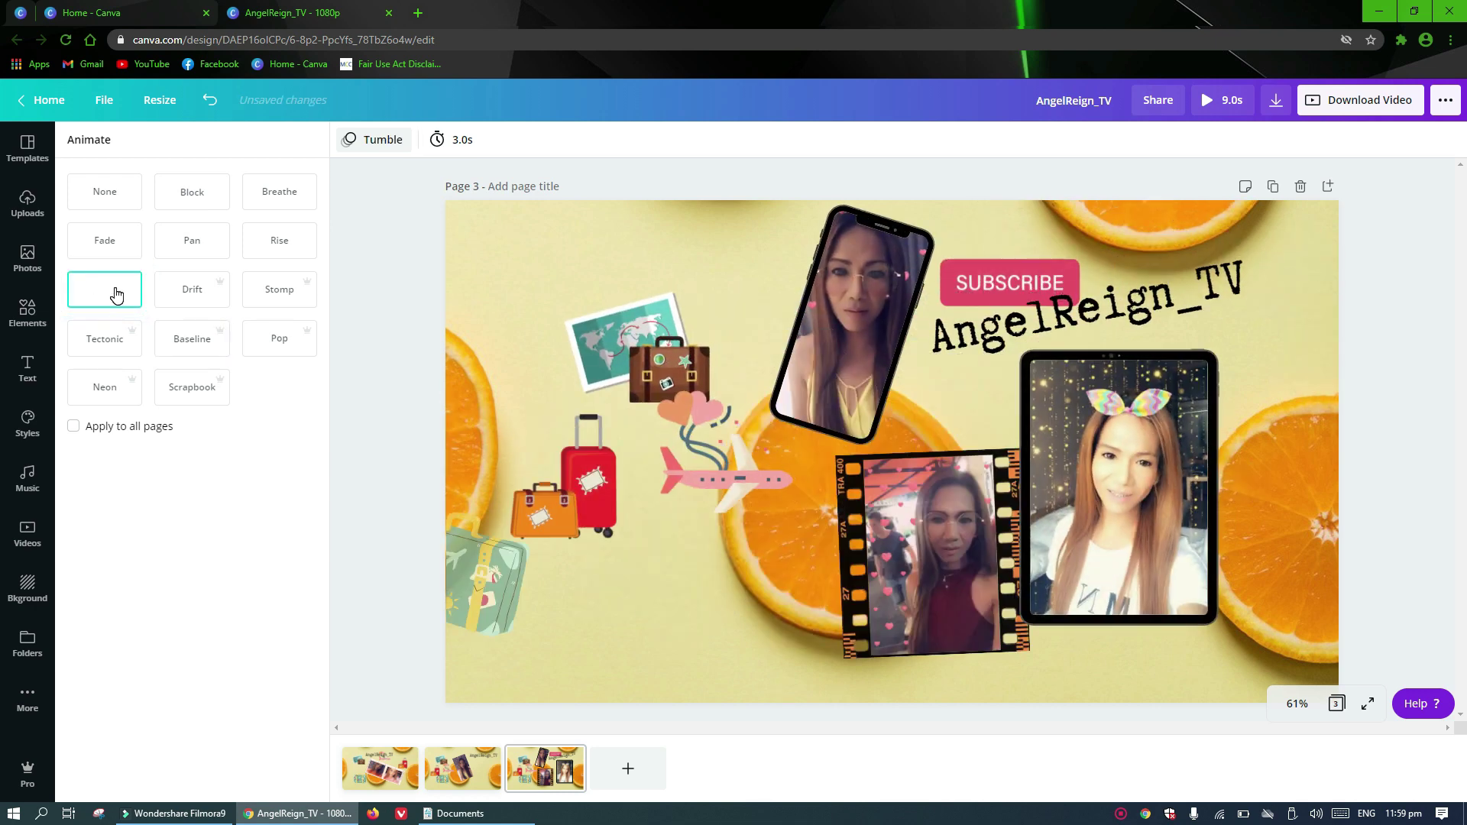
pyautogui.click(108, 341)
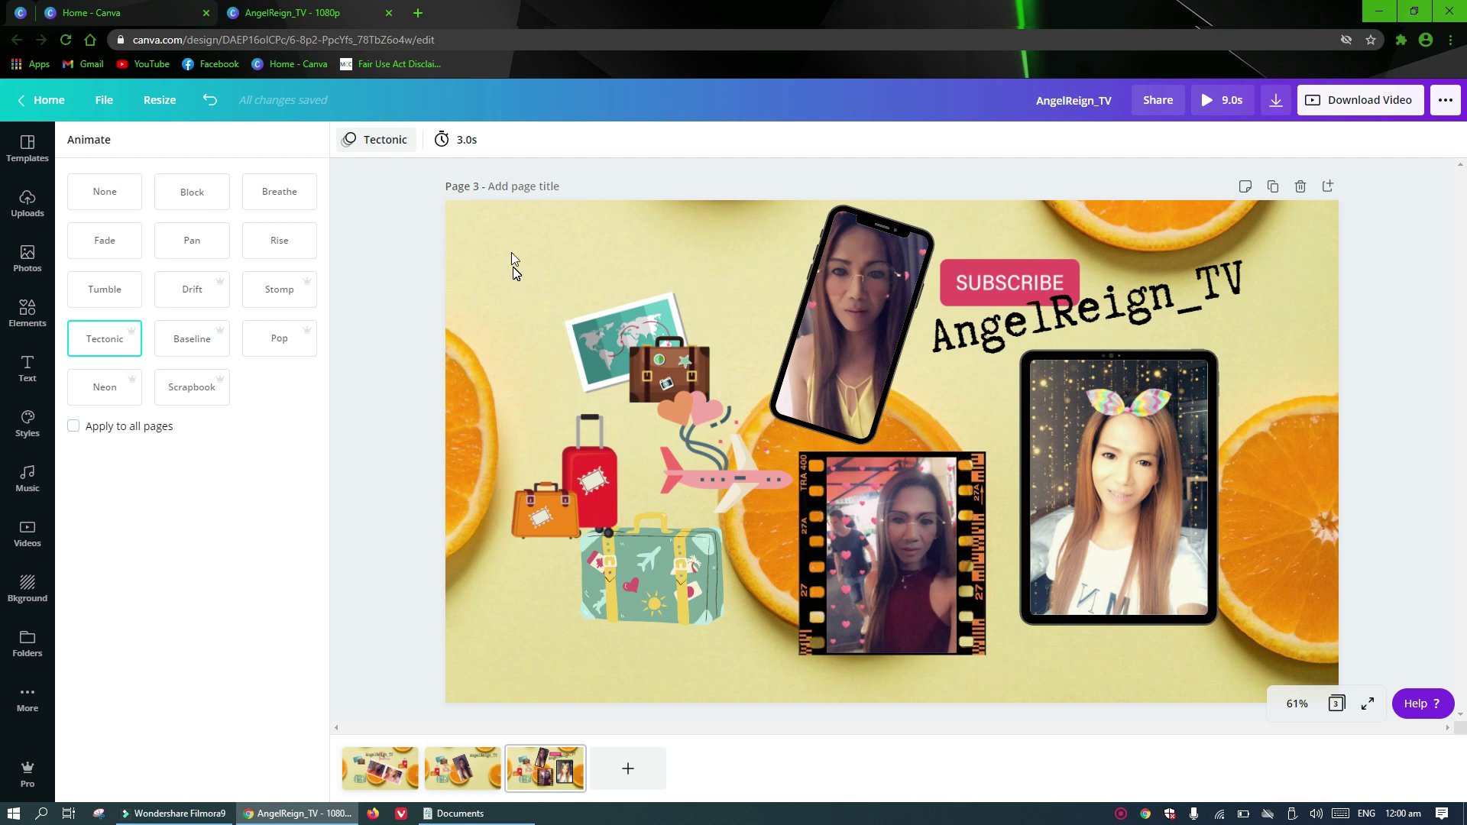
pyautogui.click(467, 141)
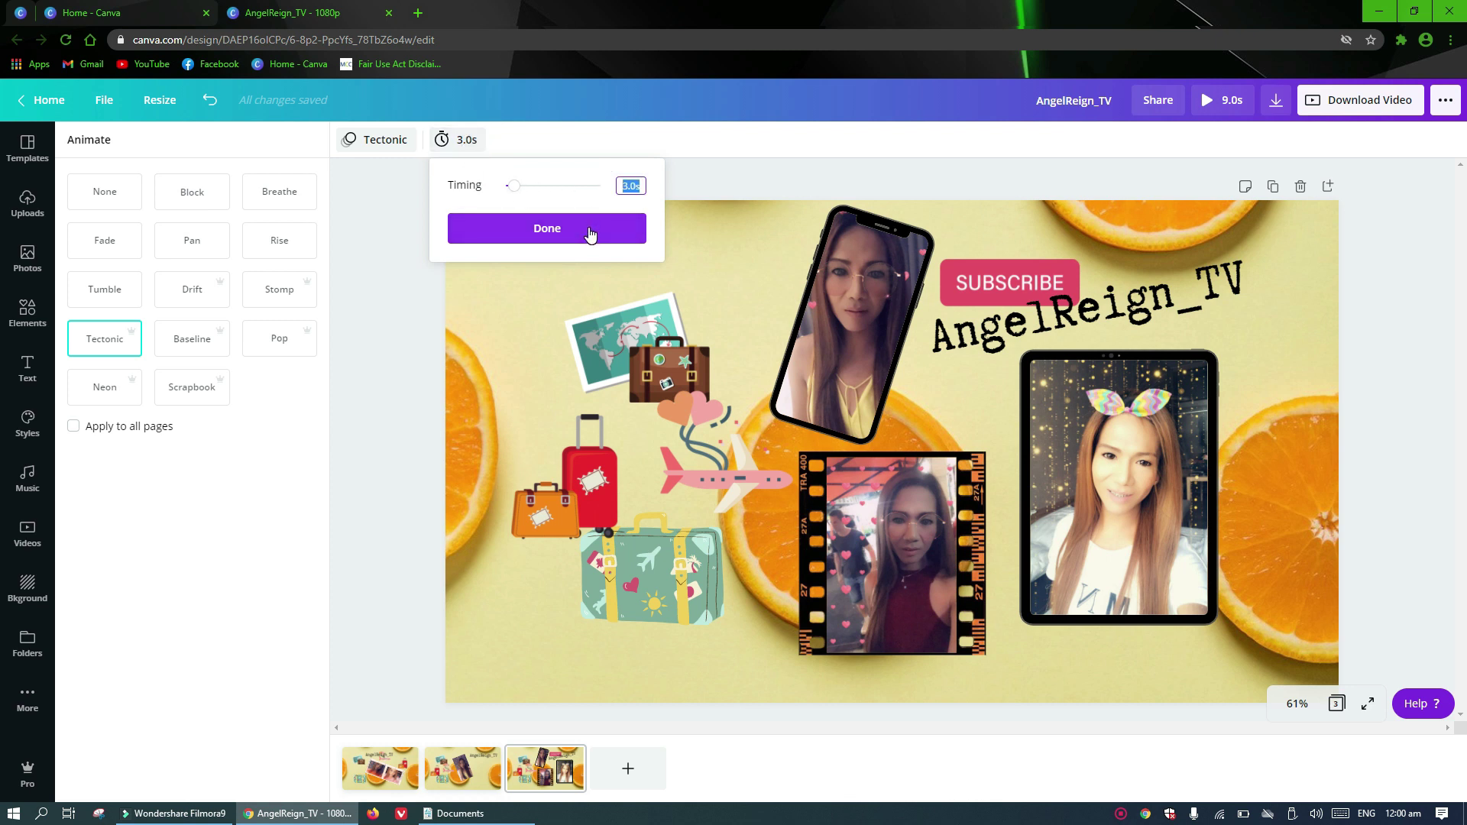
pyautogui.click(561, 236)
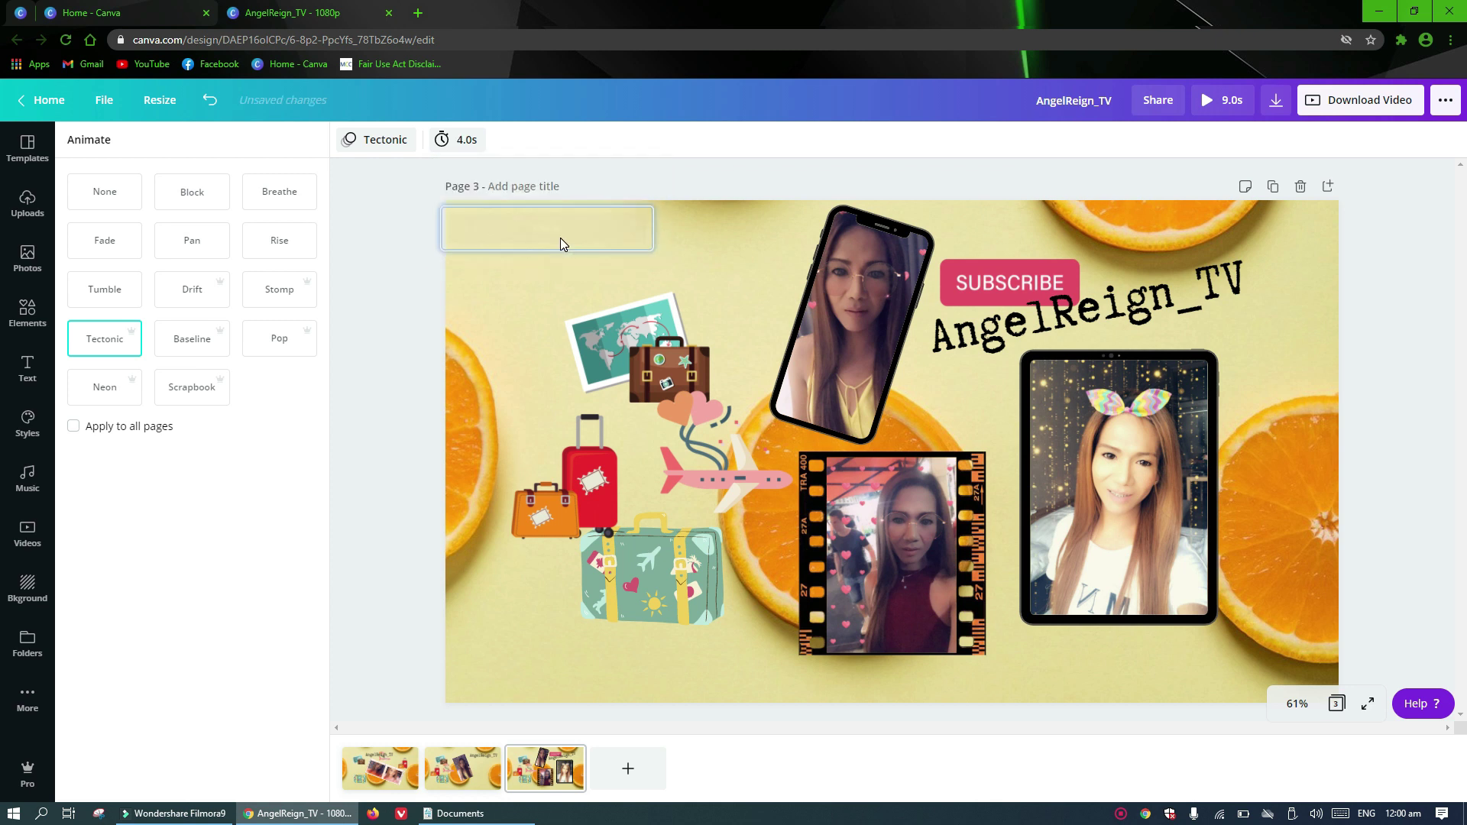
# - Review the animation and timing of each page and play the full video preview
pyautogui.click(396, 770)
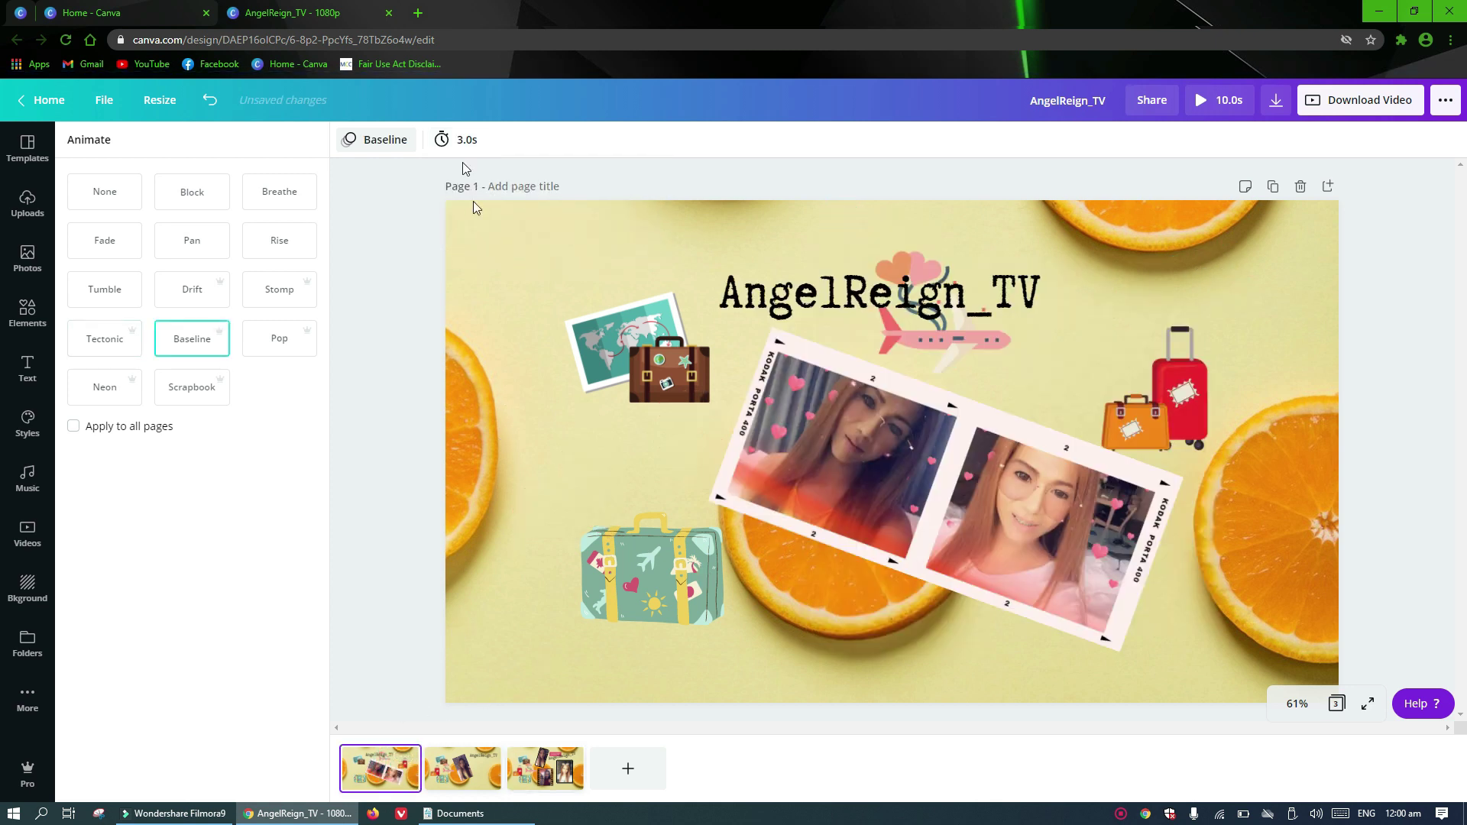
pyautogui.click(475, 763)
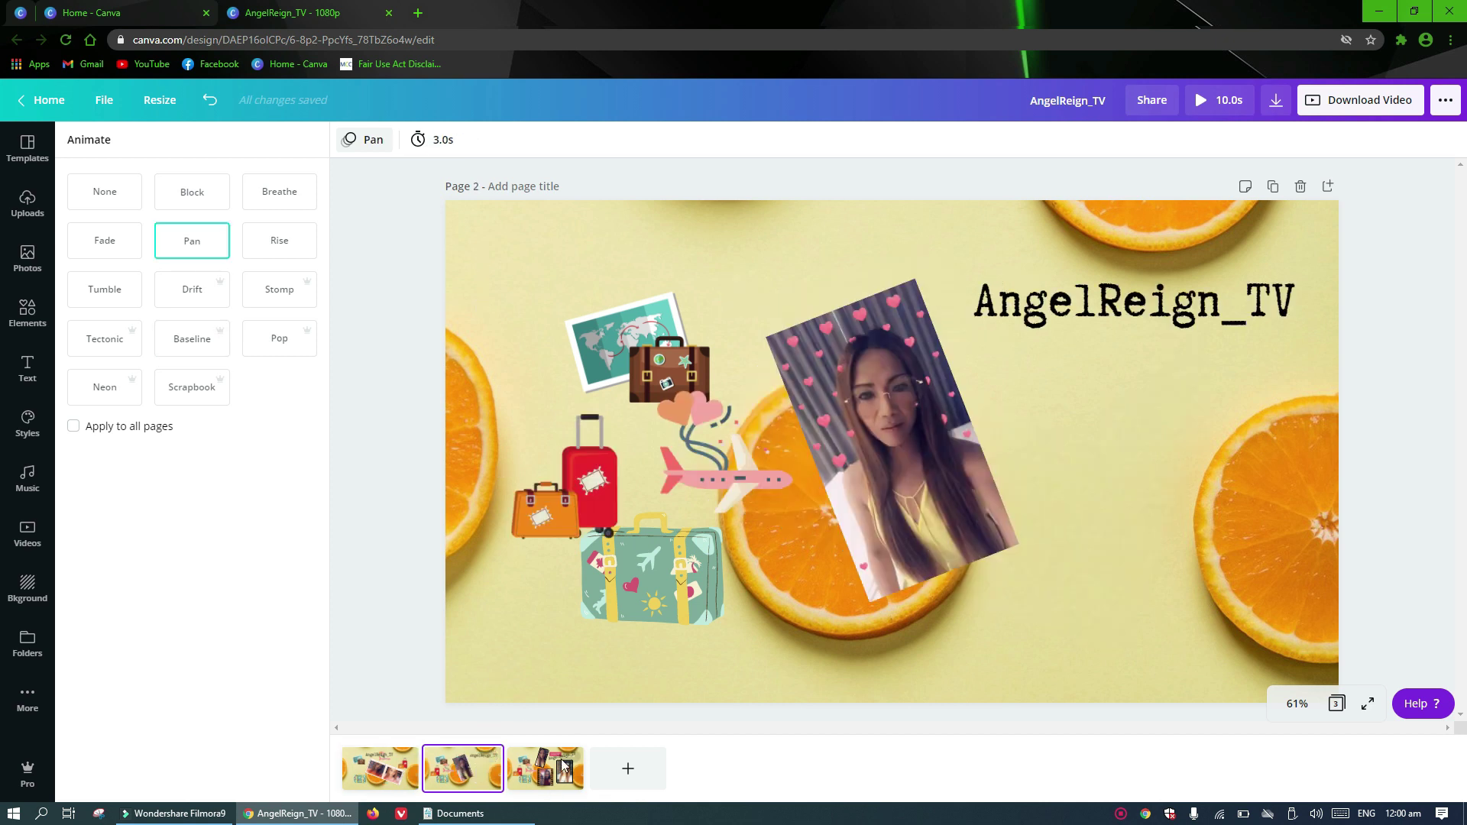
pyautogui.click(525, 781)
pyautogui.click(1224, 103)
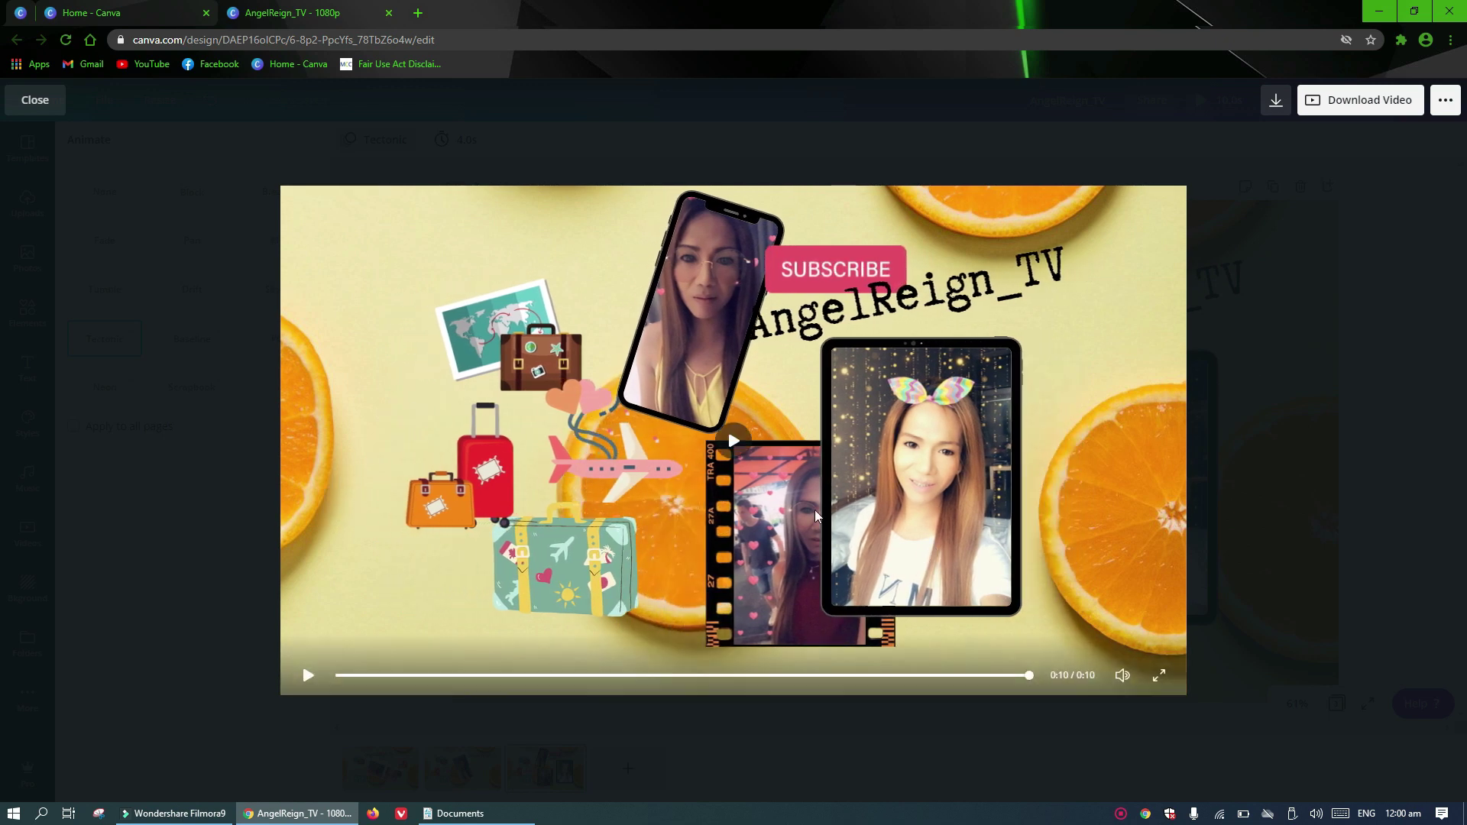
pyautogui.click(39, 100)
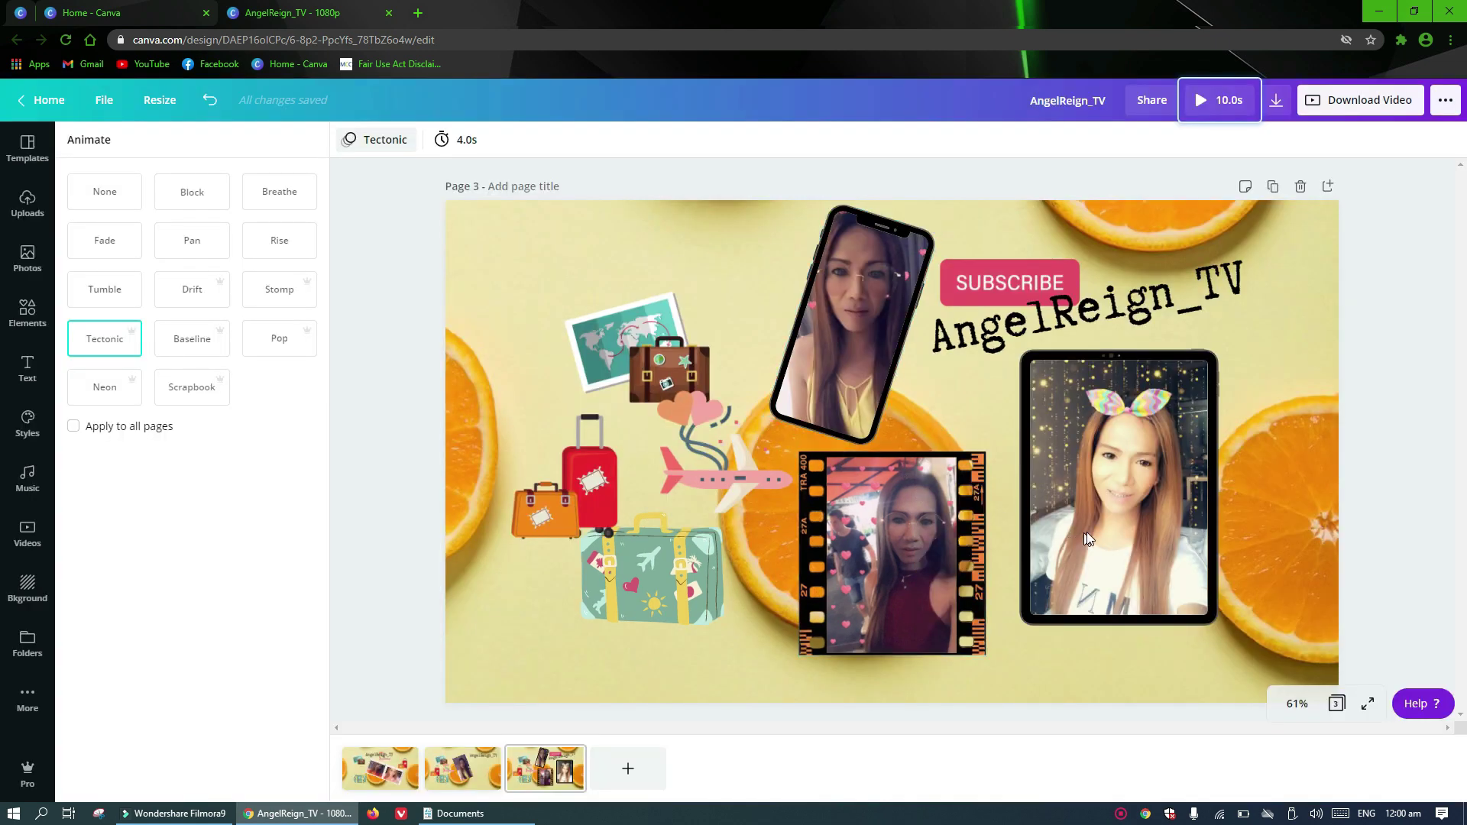
# - Move the tablet frame toward the right edge of page 3 and shift the film-strip frame right into the freed space
pyautogui.moveTo(1148, 516); pyautogui.dragTo(1188, 504)
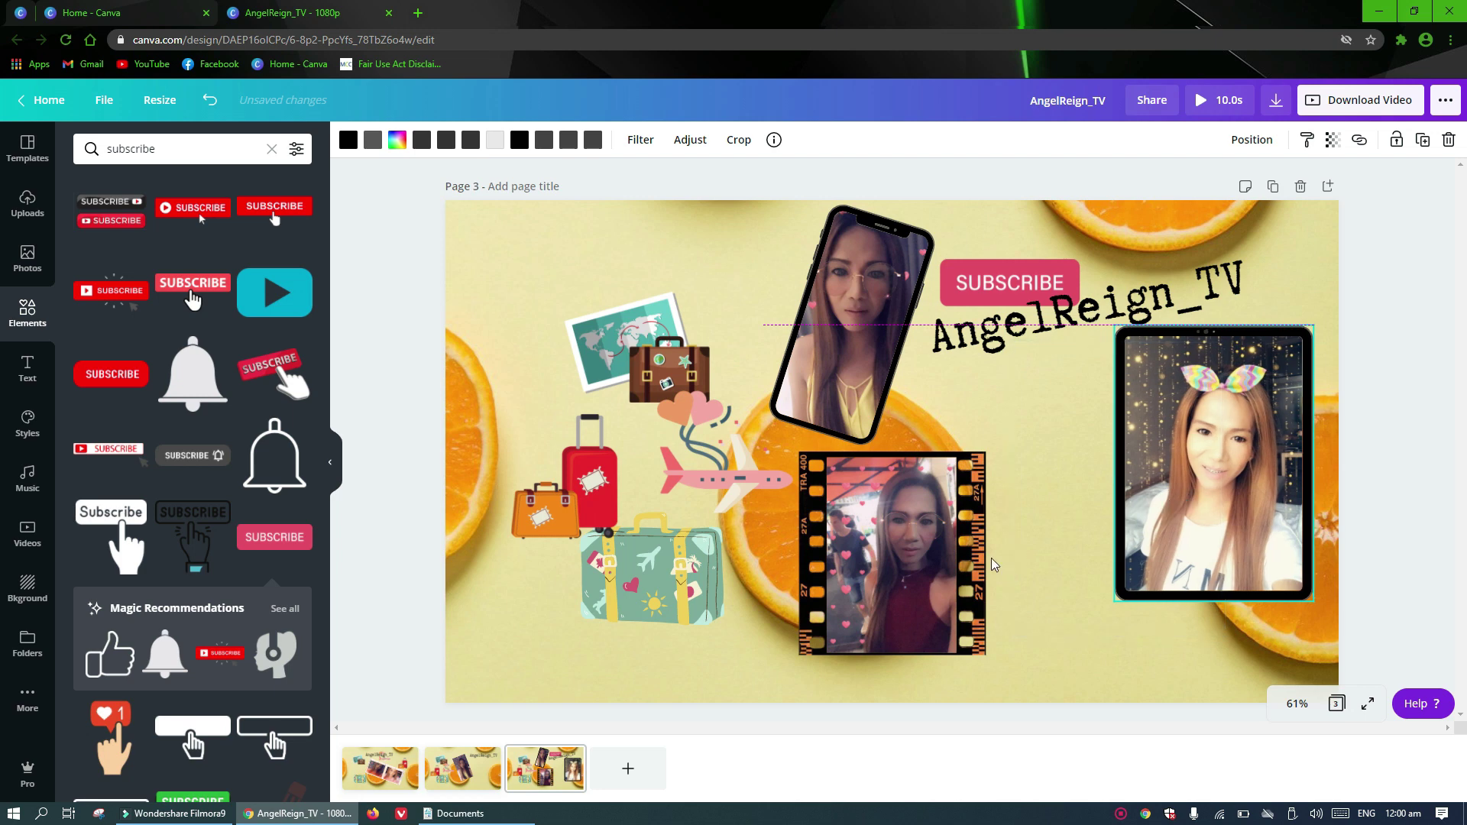
pyautogui.moveTo(994, 564)
pyautogui.mouseDown()
pyautogui.moveTo(1024, 558)
pyautogui.moveTo(1006, 564)
pyautogui.mouseUp()
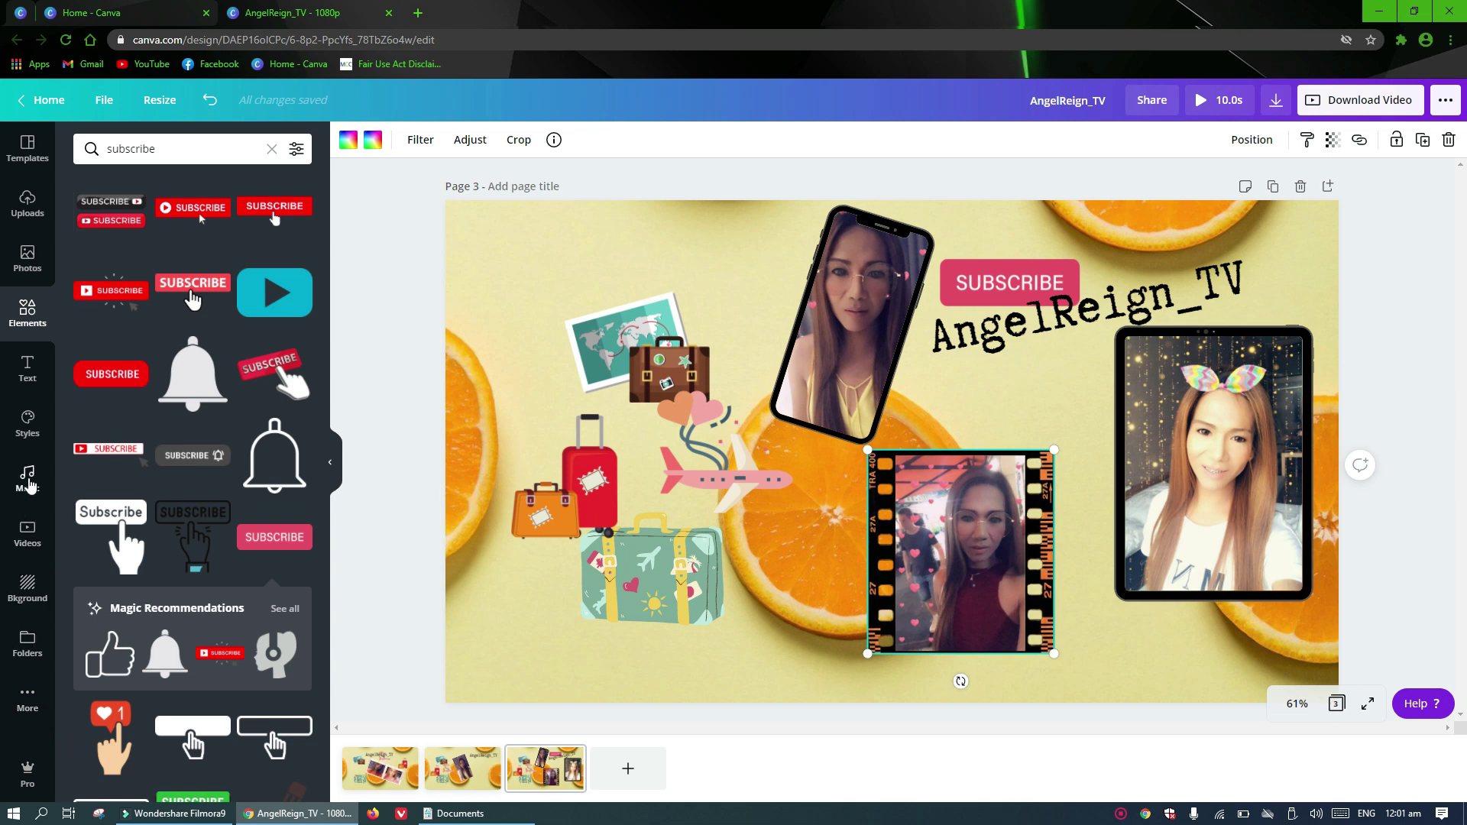
# - Preview the Epic audio tracks The Sound of Arrows and Your Gain, and add Your Gain to the video as background music
pyautogui.click(28, 479)
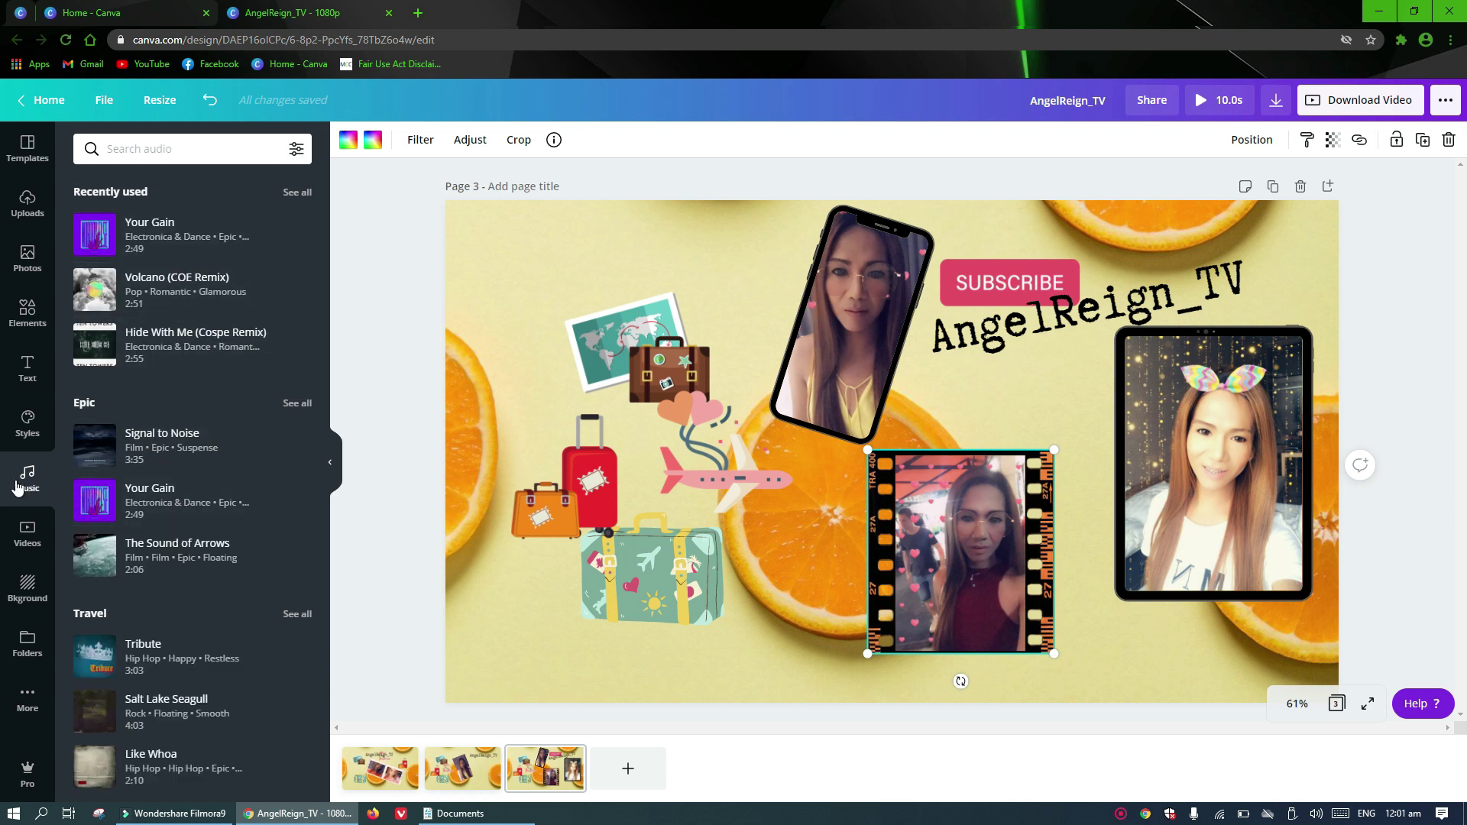
pyautogui.scroll(-2, 225, 472)
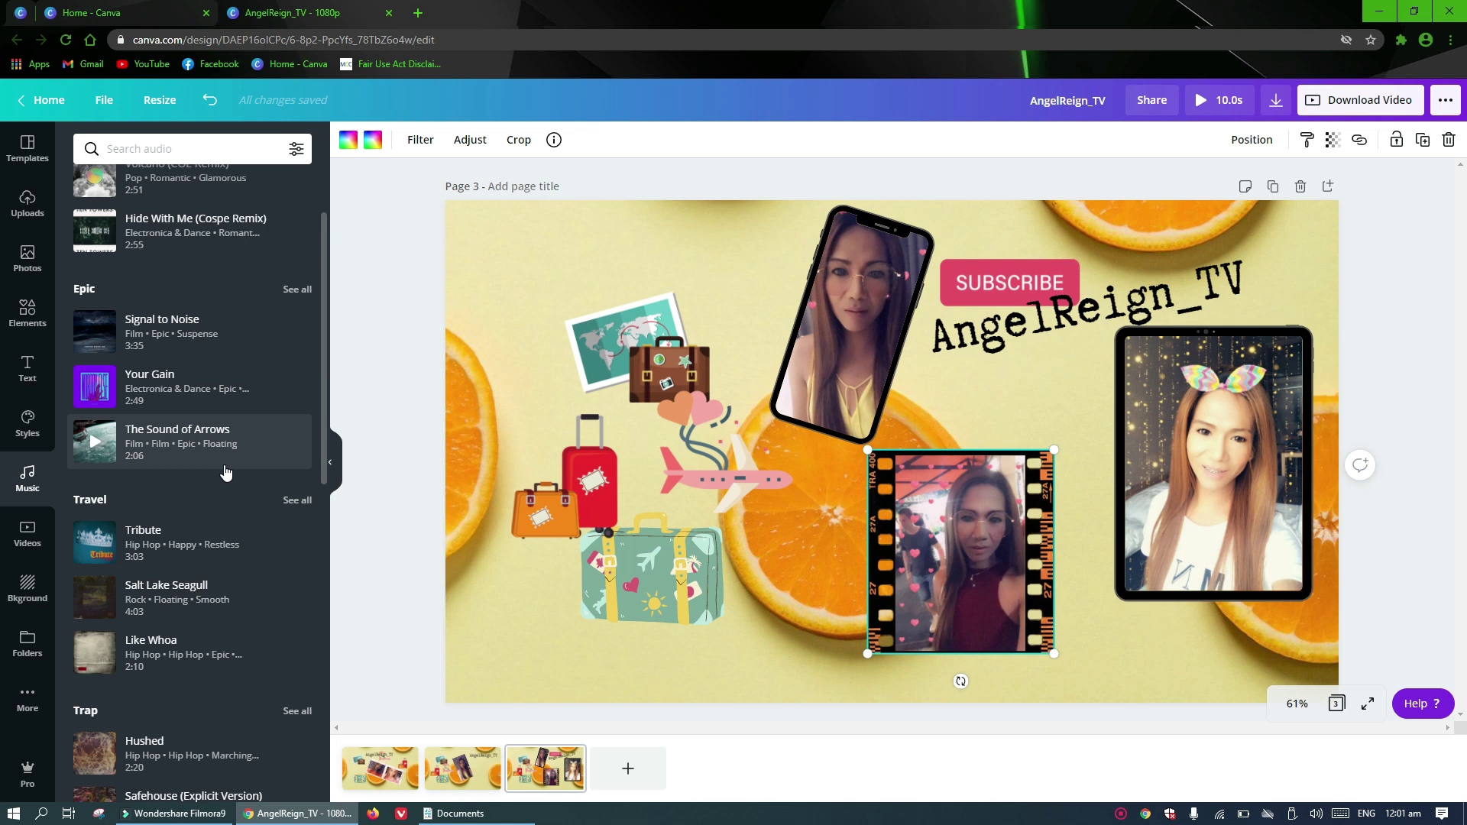
pyautogui.click(96, 443)
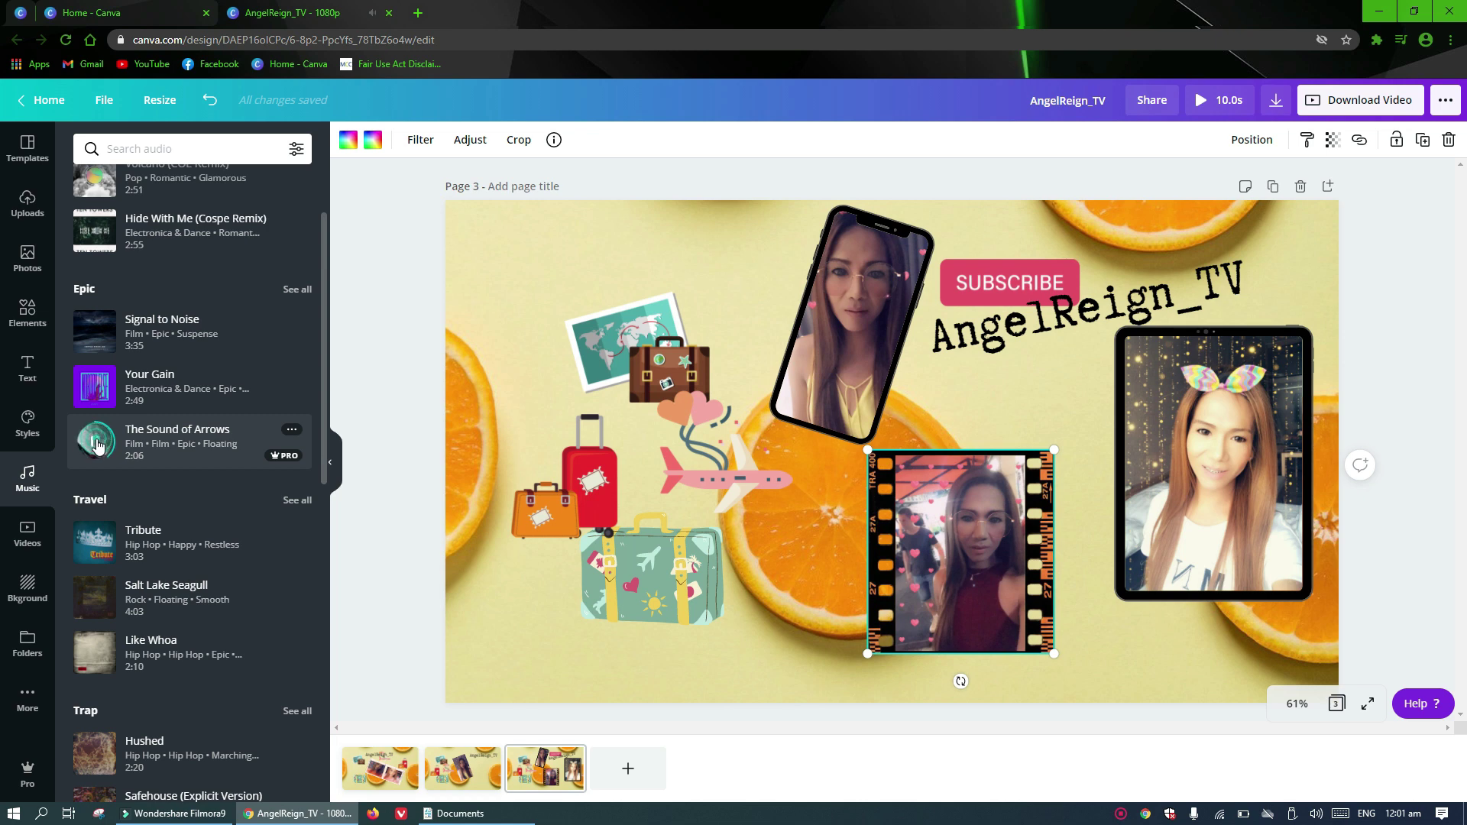
pyautogui.click(97, 443)
pyautogui.click(95, 391)
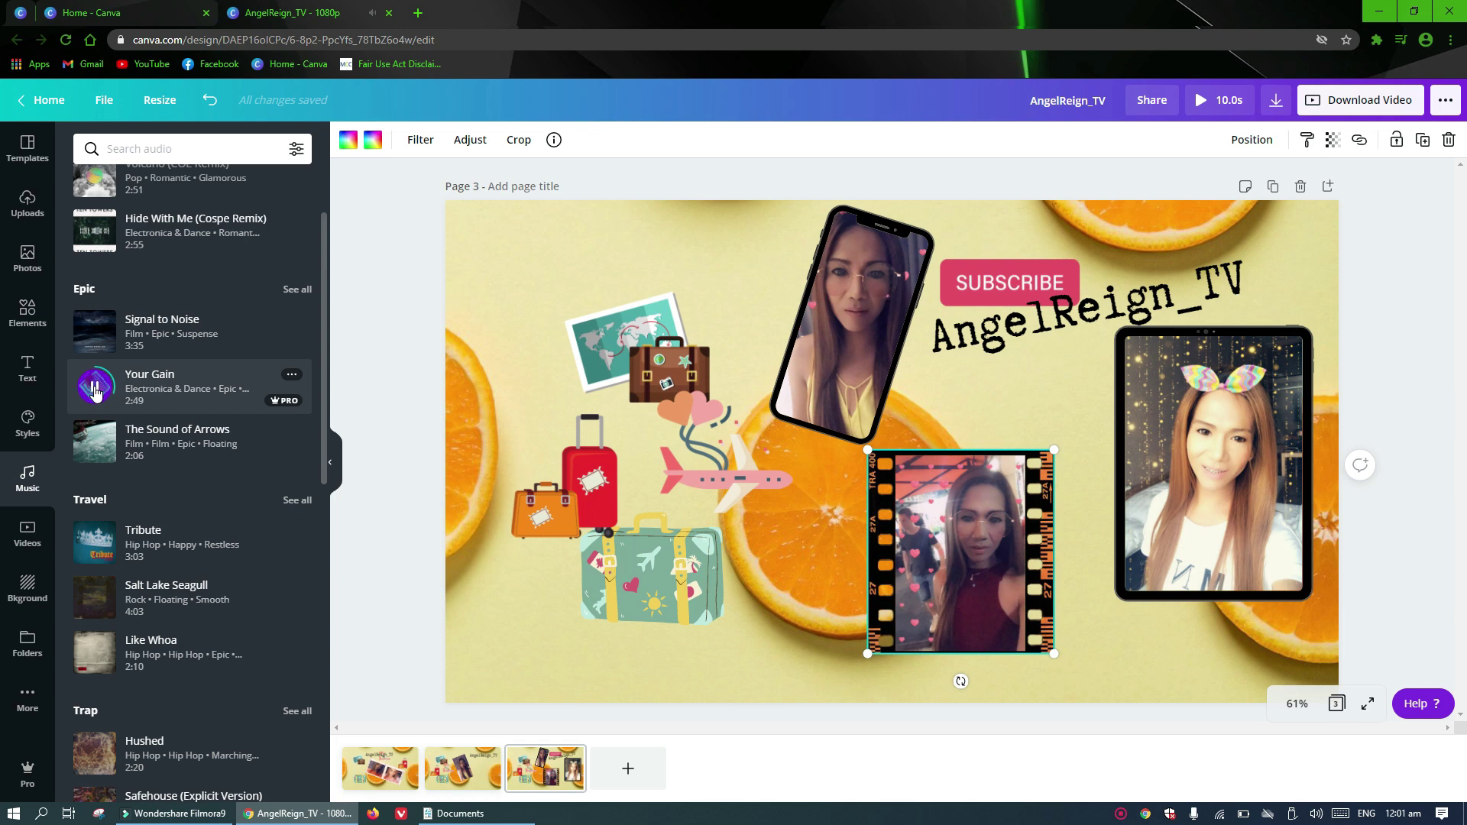
pyautogui.click(95, 390)
pyautogui.click(191, 398)
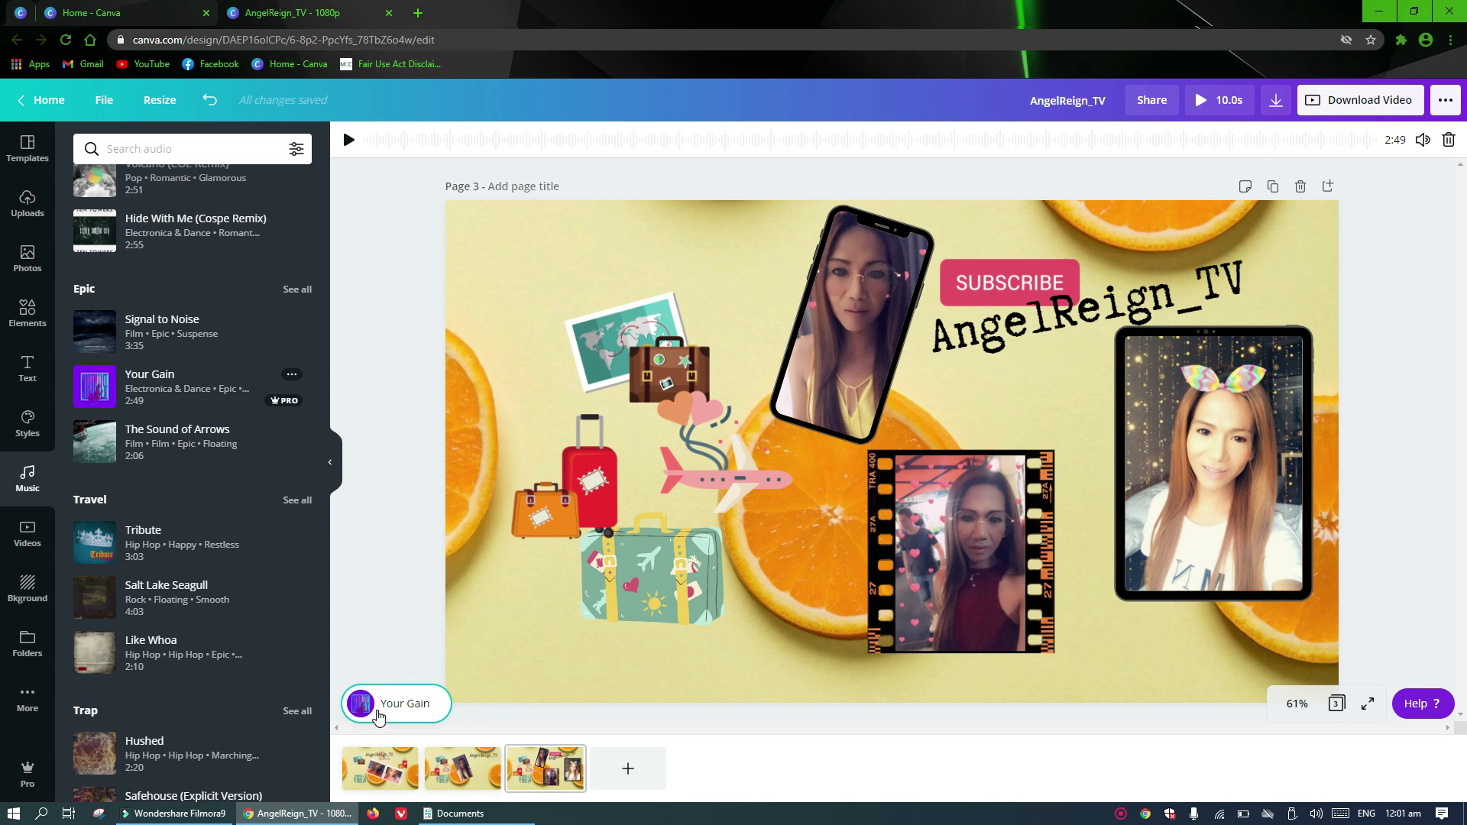
# - Listen to the Your Gain track and shift its used section to start about 4 seconds into the song
pyautogui.click(359, 703)
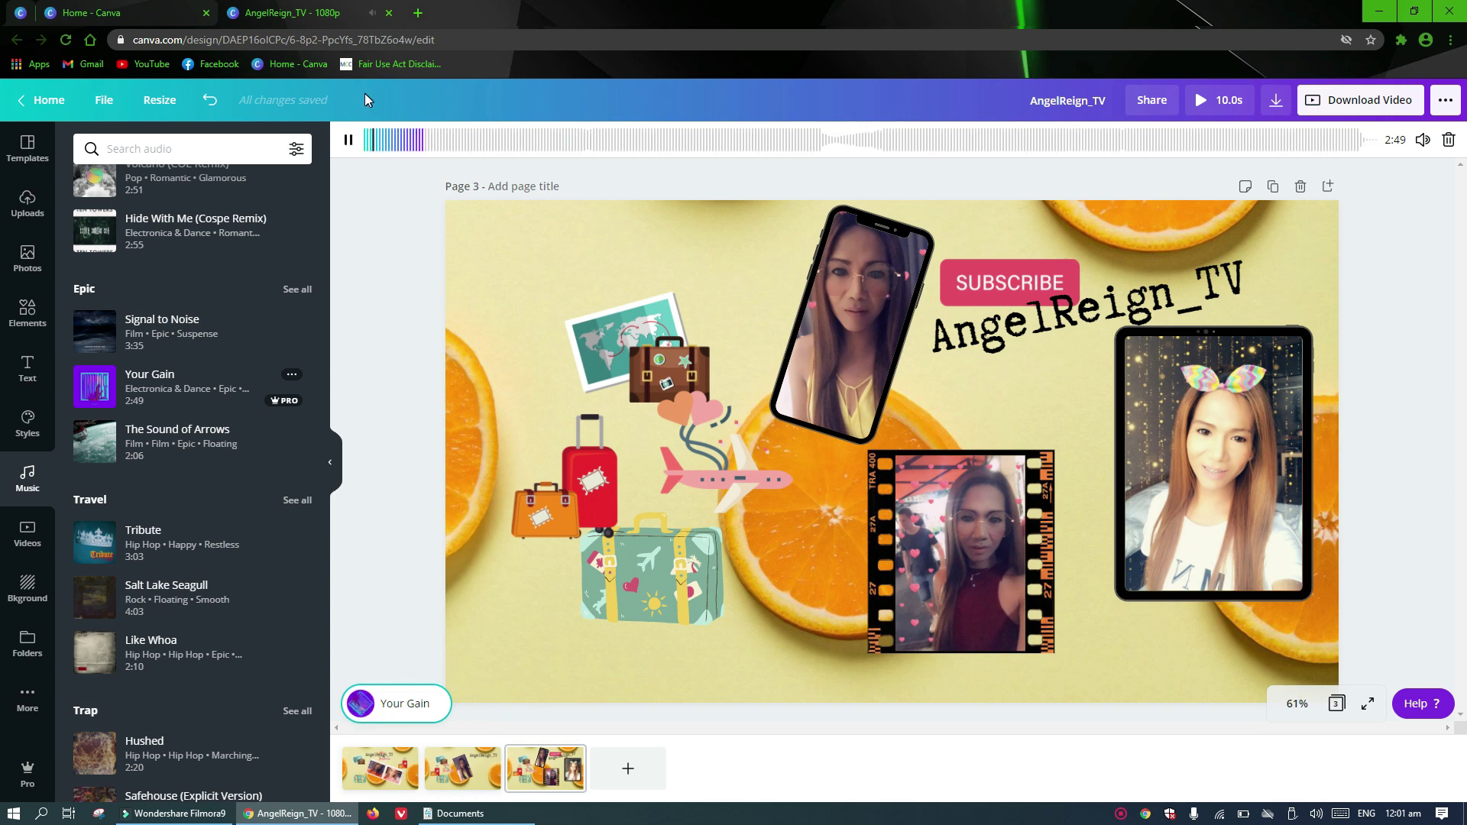
pyautogui.click(348, 140)
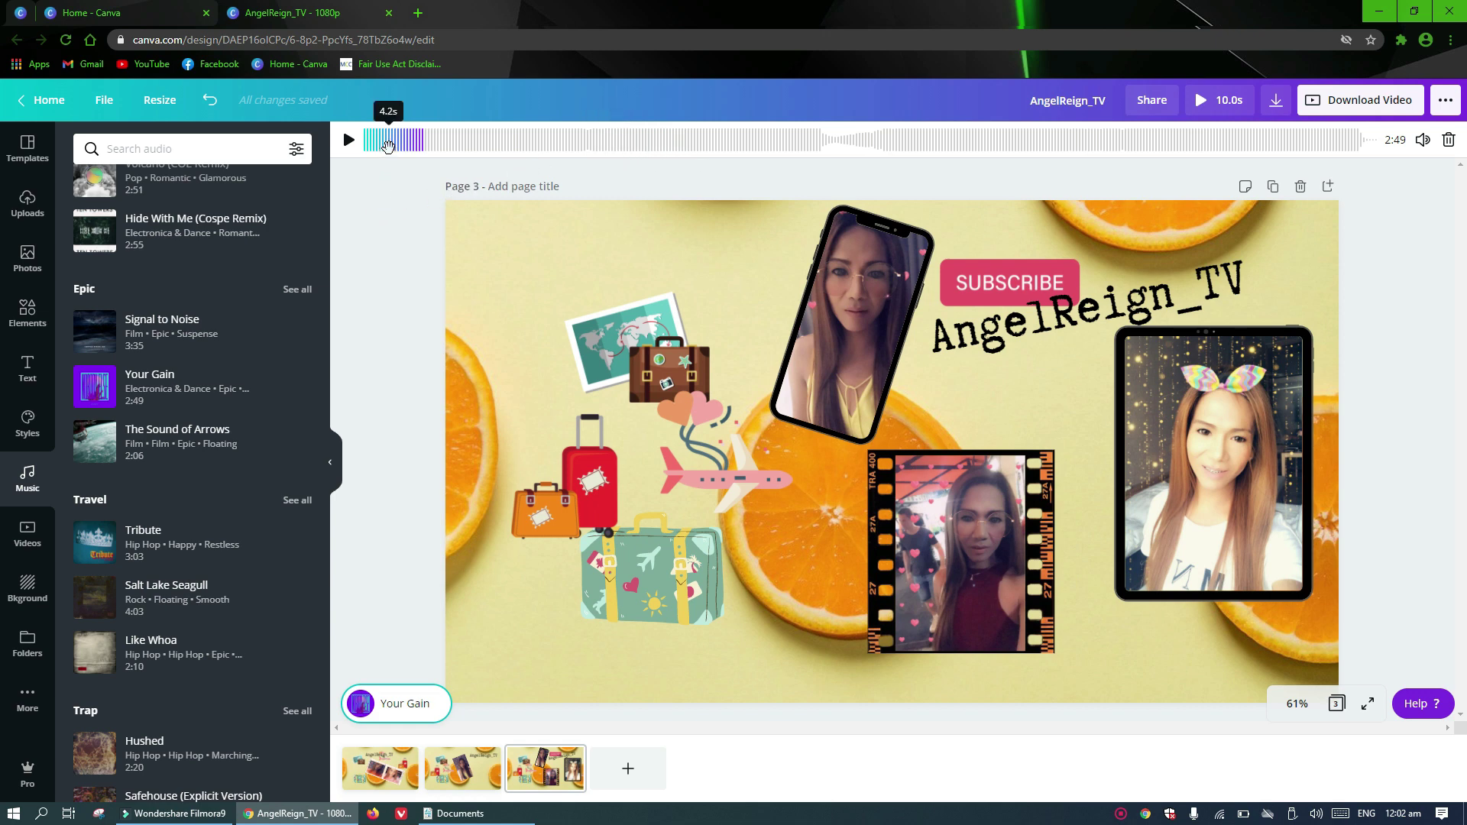
pyautogui.moveTo(388, 145); pyautogui.dragTo(462, 145)
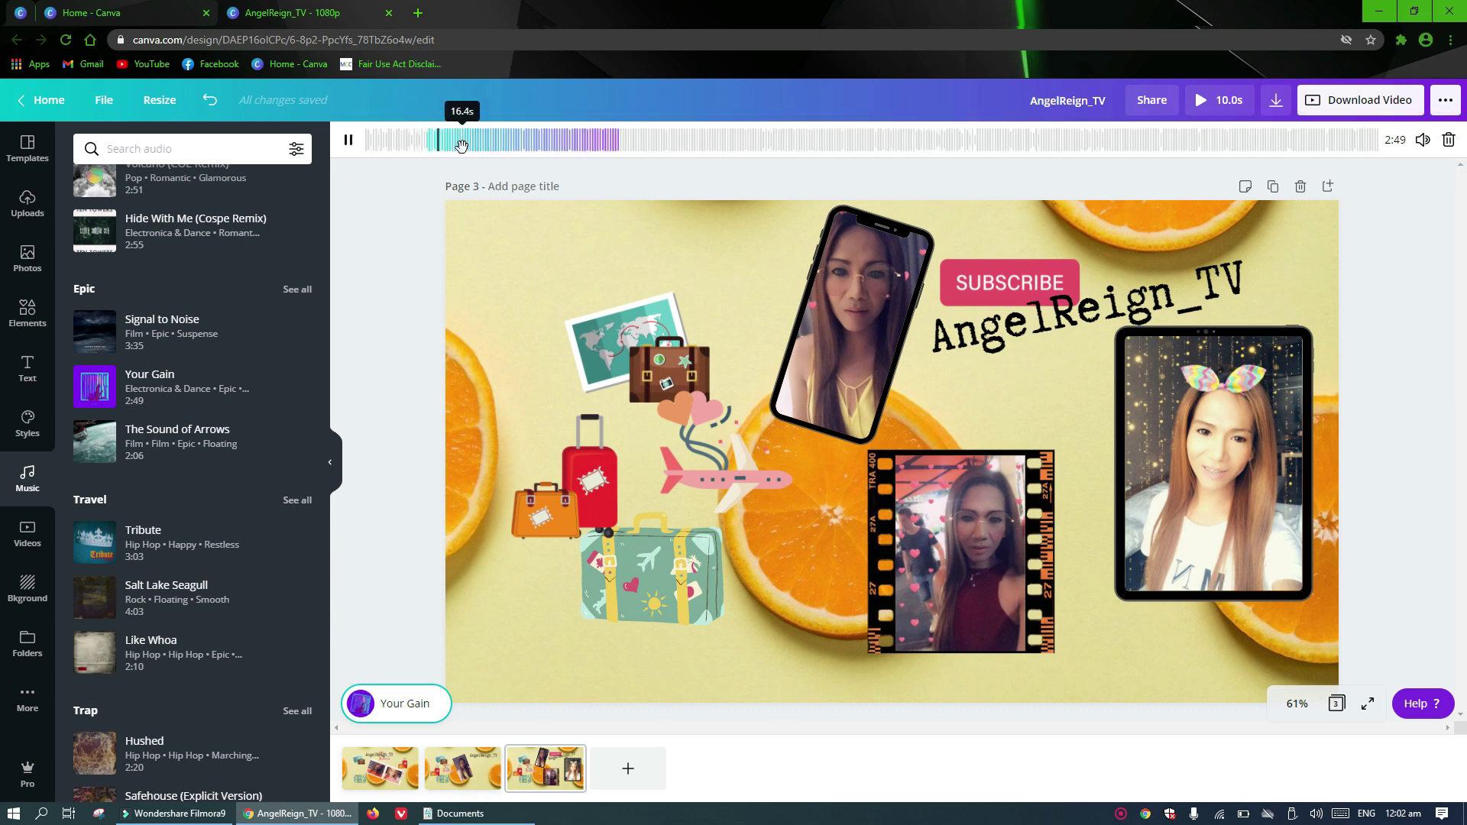
pyautogui.click(349, 140)
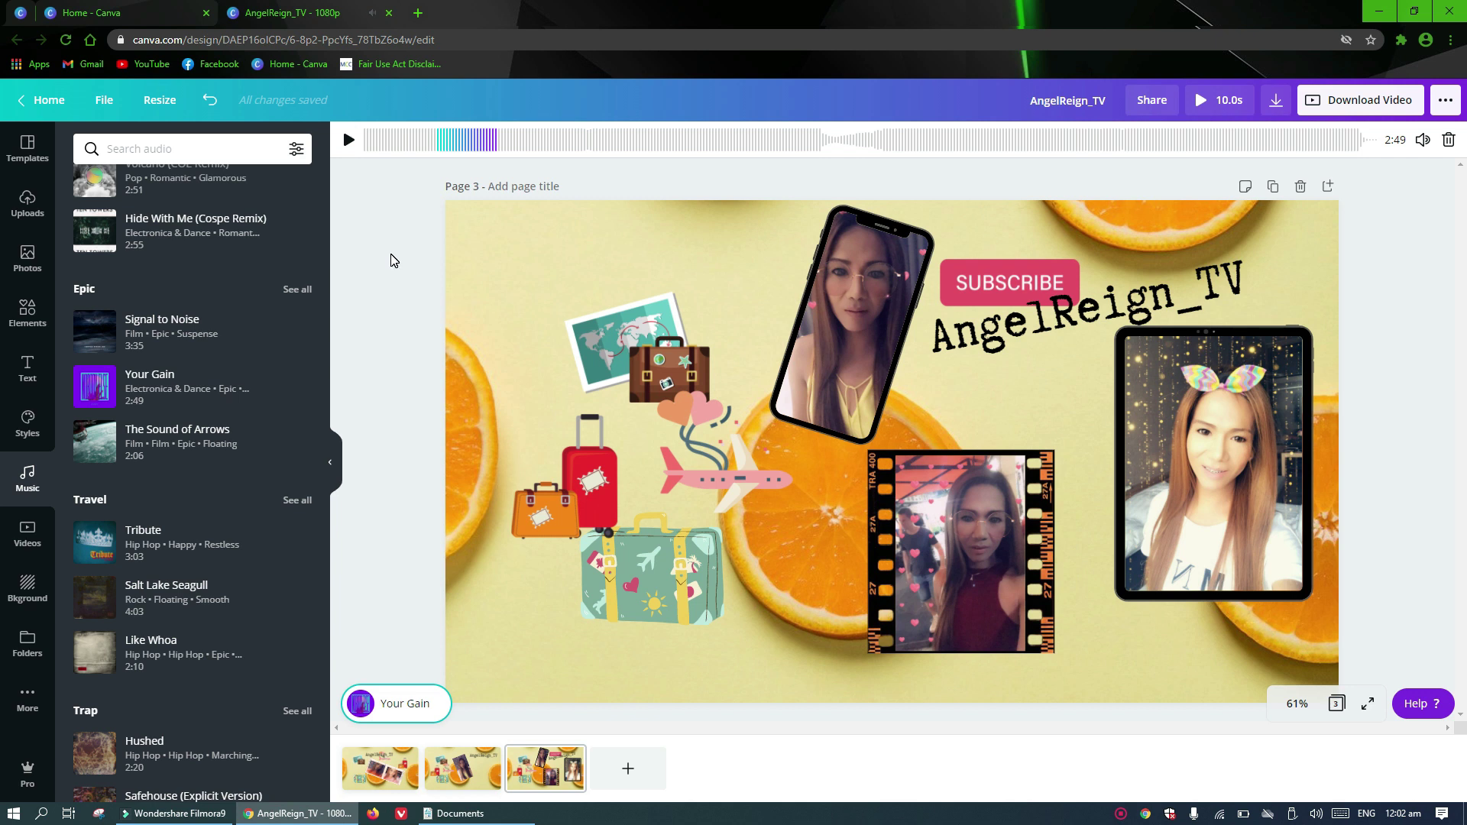
pyautogui.press('XF86AudioRaiseVolume')
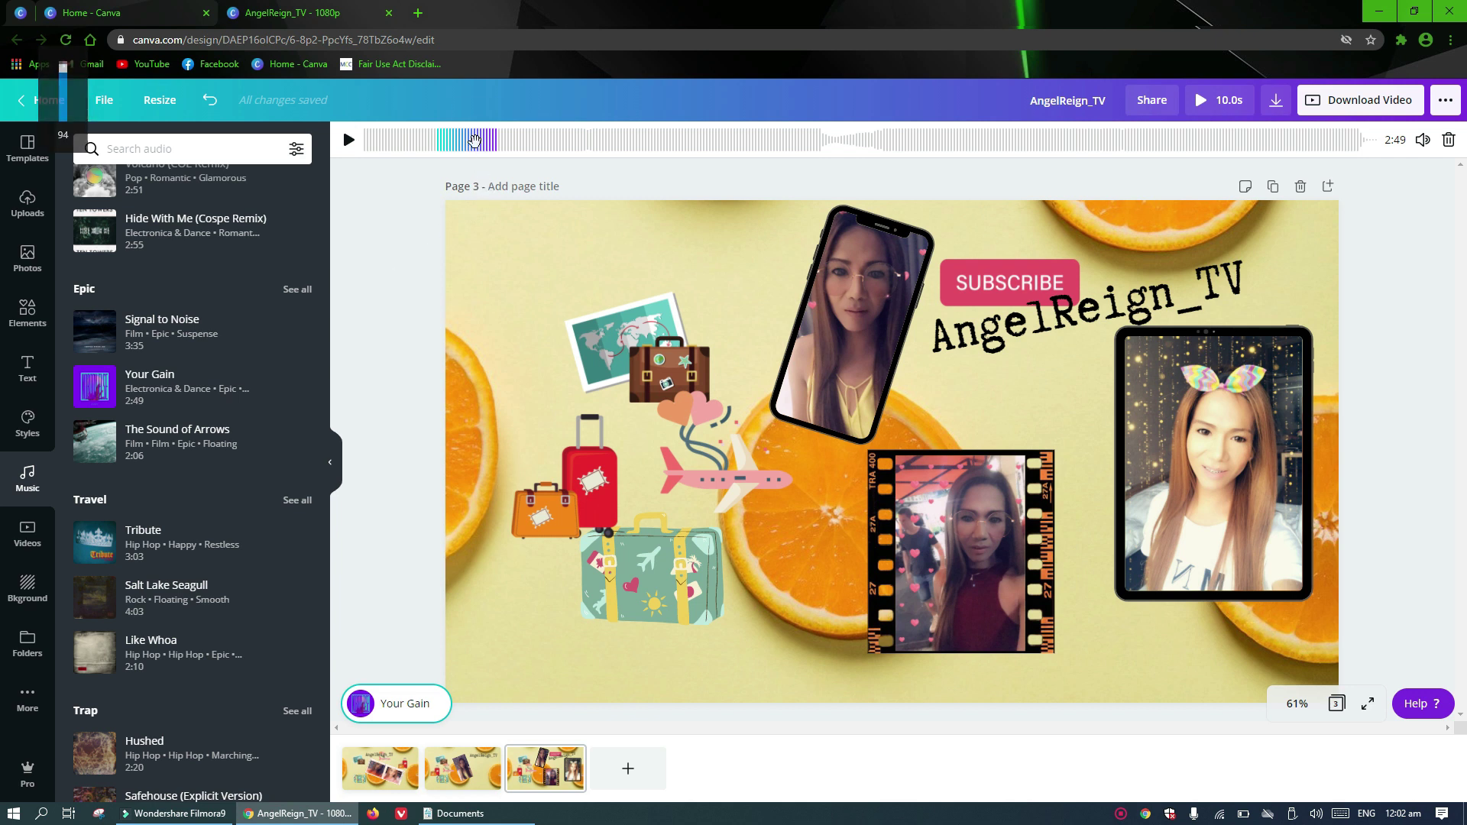
pyautogui.moveTo(470, 140); pyautogui.dragTo(420, 140)
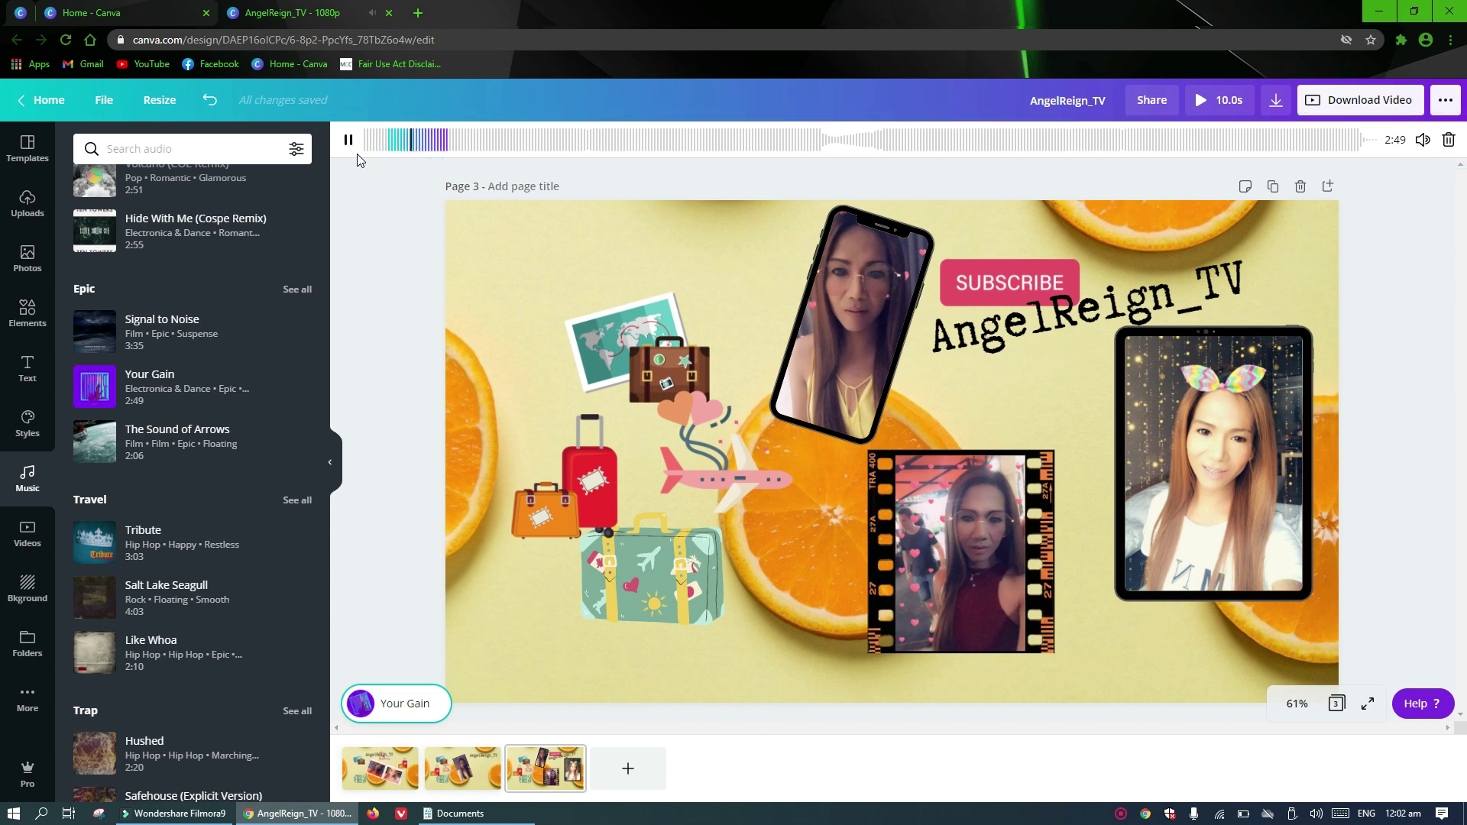
pyautogui.click(349, 142)
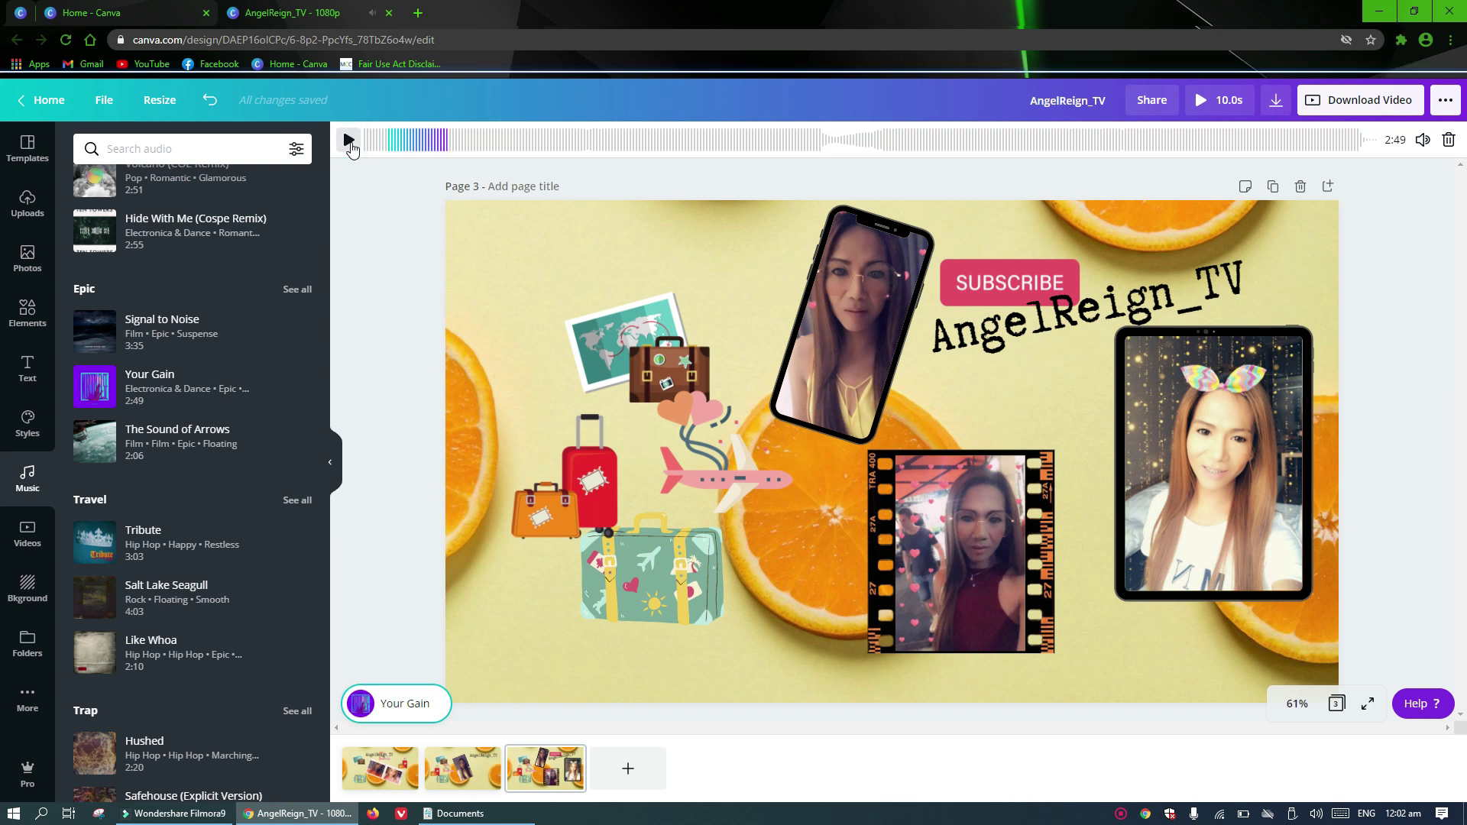